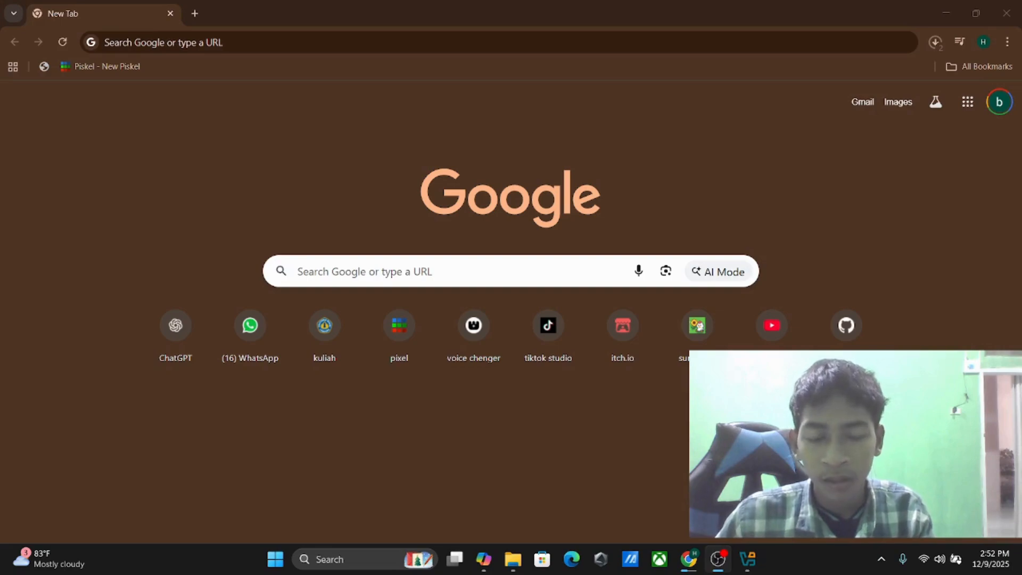
Search Google for "virtualbox"
left_click(890, 373)
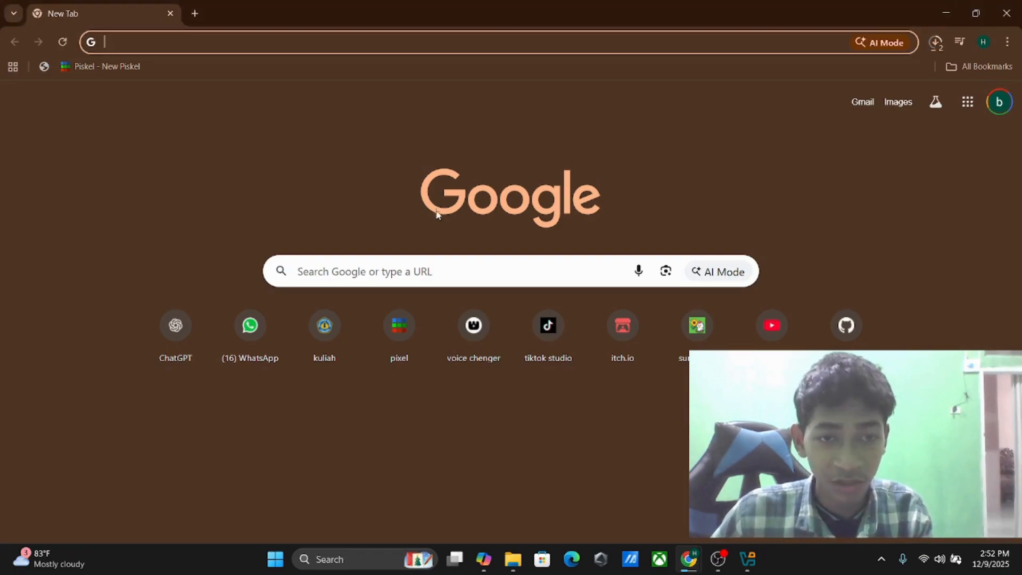
left_click(462, 266)
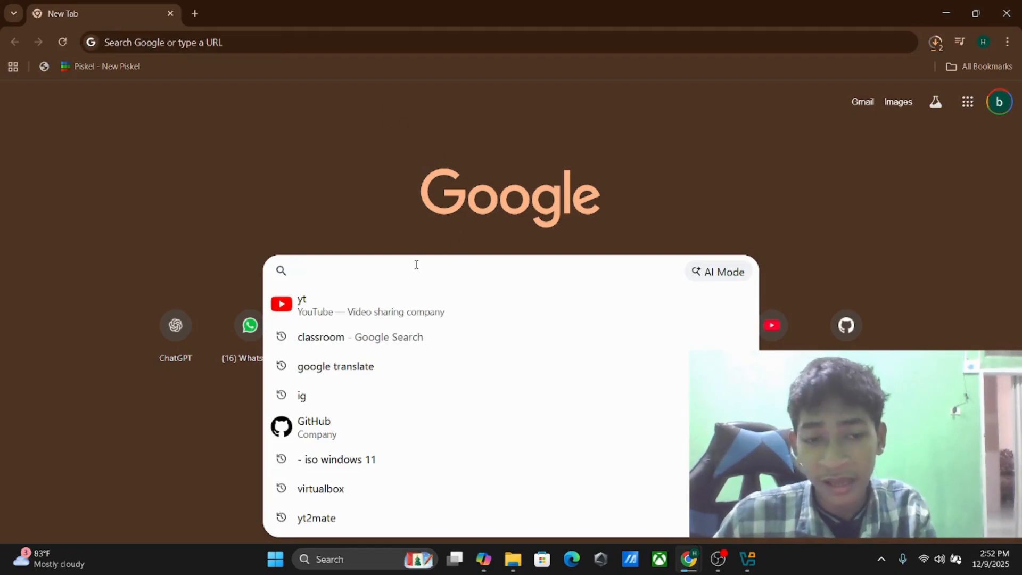
type("bir")
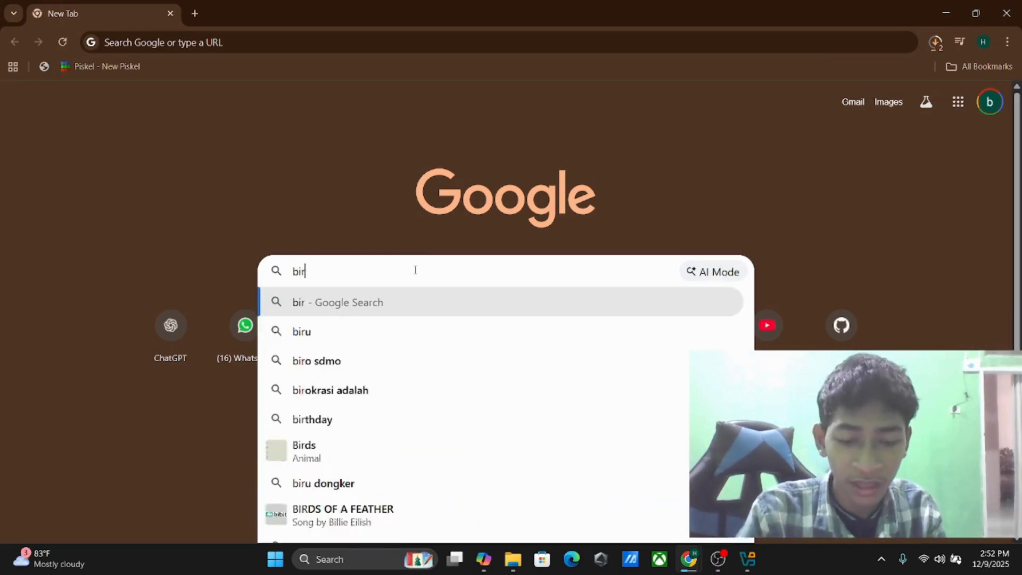
key("BackSpace")
key("BackSpace")
key("BackSpace")
type("virtualbox")
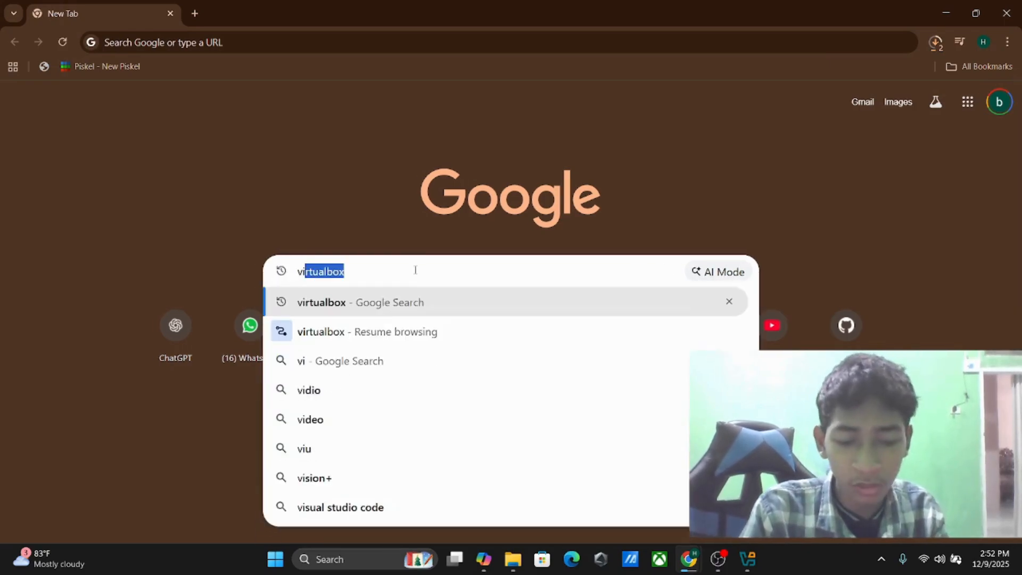
key("Return")
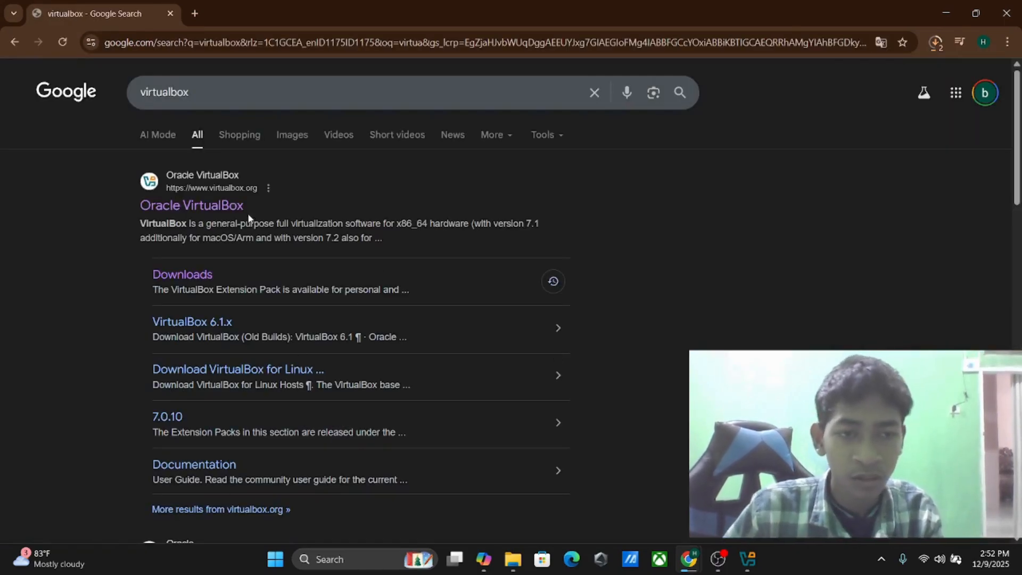
Open the VirtualBox Downloads page from the search results and go to the Windows hosts platform package
left_click(157, 278)
scroll(418, 297, "down", 4)
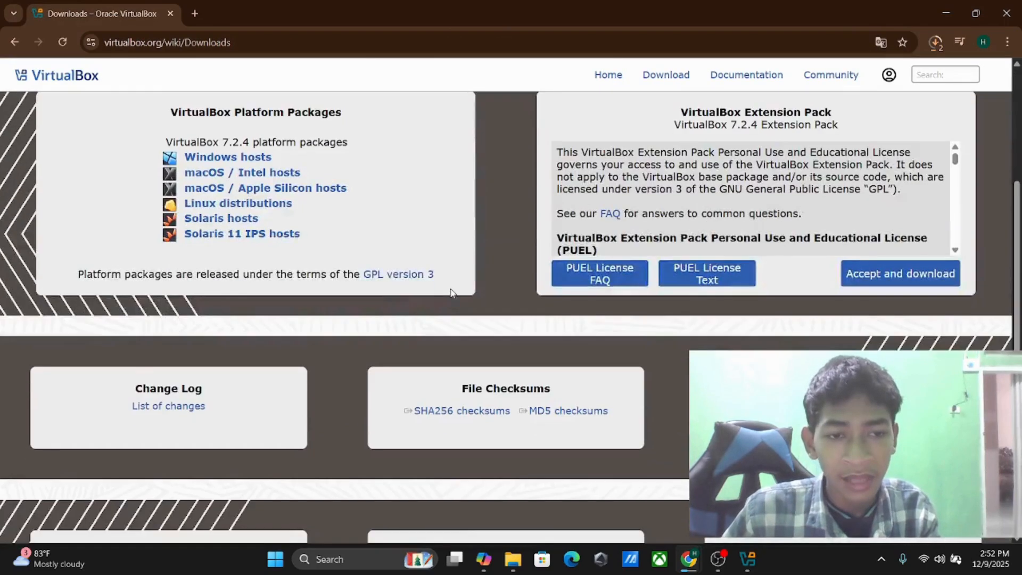
scroll(452, 291, "up", 2)
left_click_drag(107, 251, 109, 293)
left_click(441, 294)
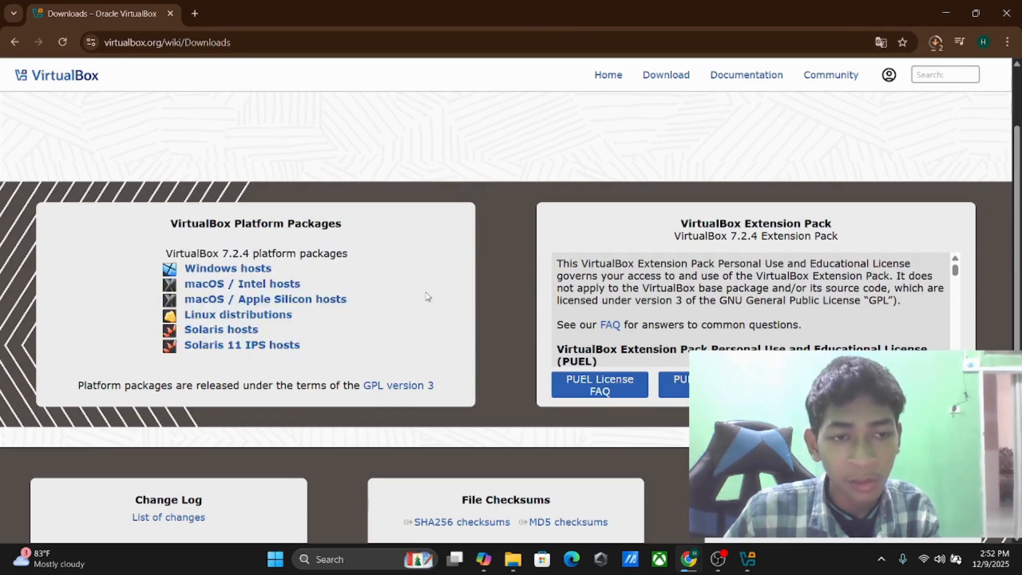
left_click_drag(303, 275, 224, 271)
left_click(150, 280)
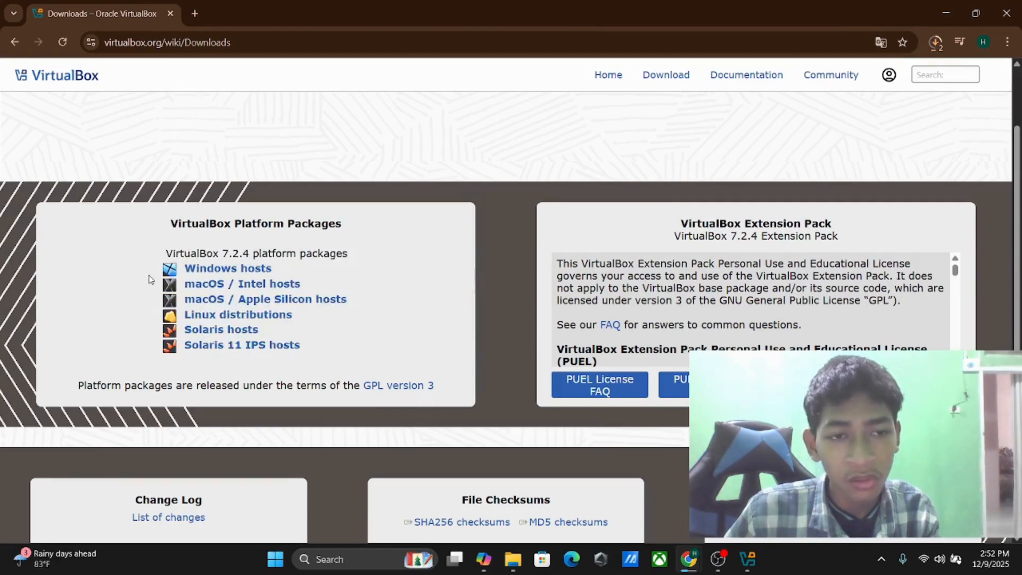
left_click(218, 274)
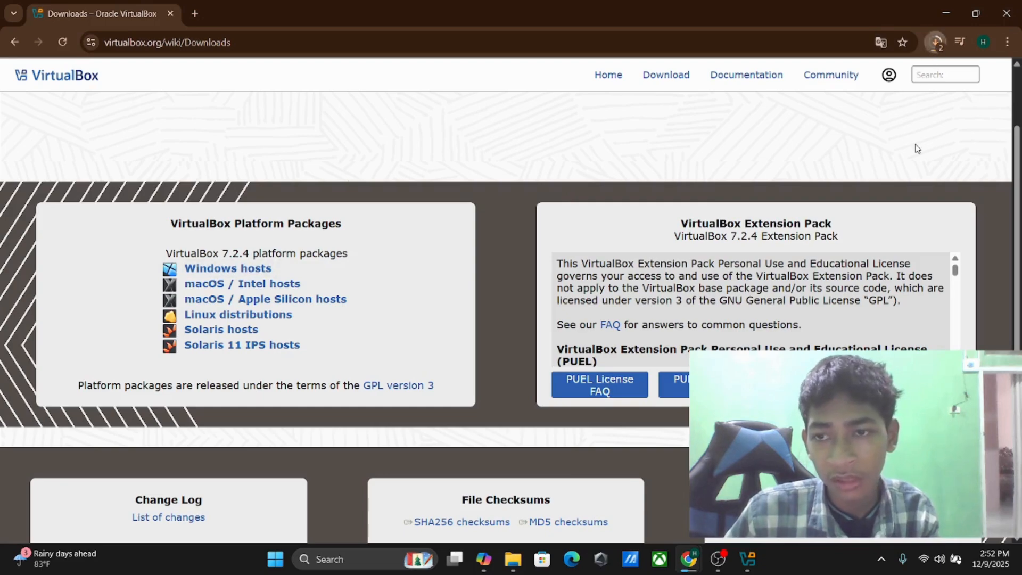
Search for "windows 11" in a new browser tab and open Microsoft's Download Windows 11 page
left_click(195, 14)
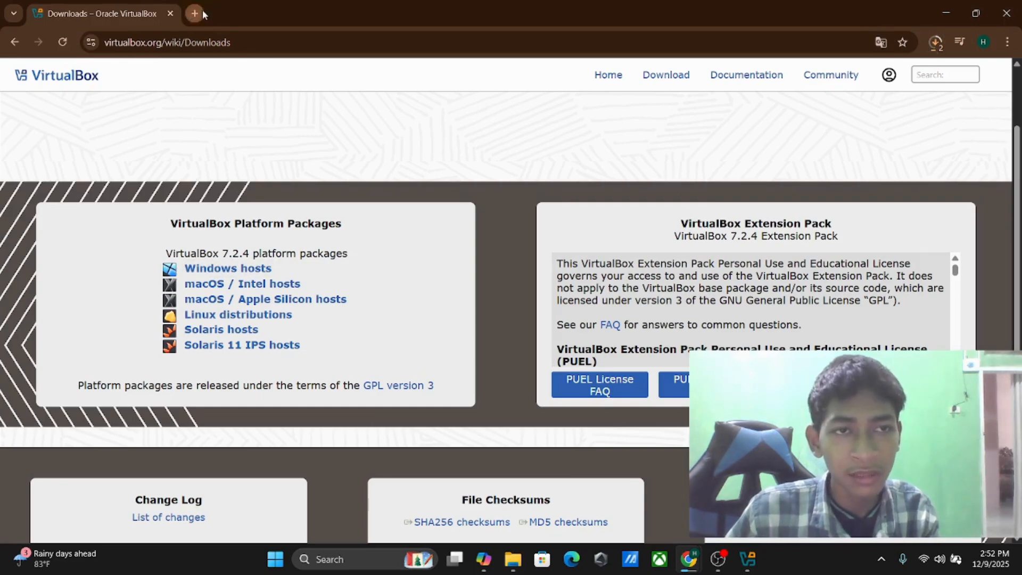
type("window")
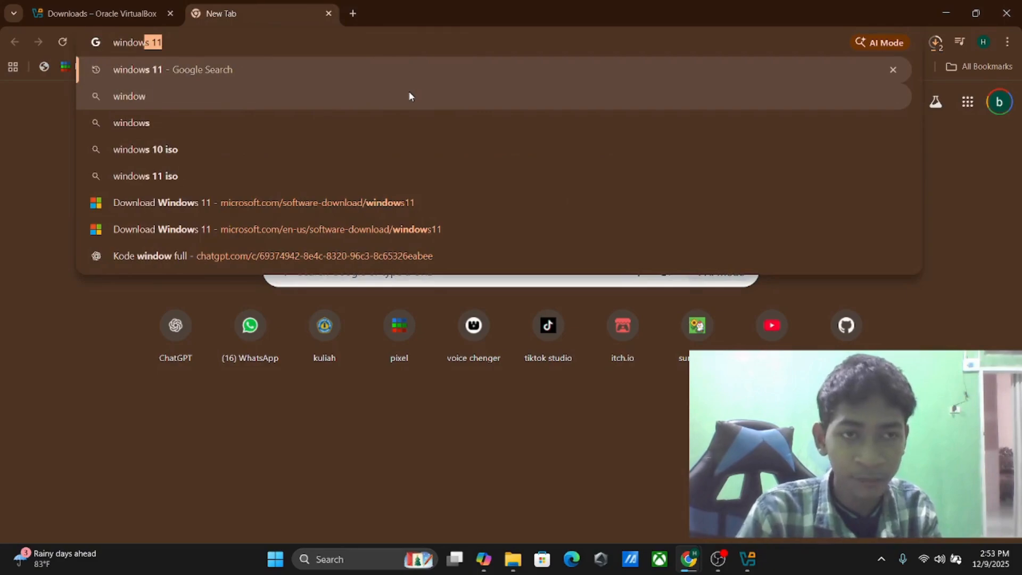
key("Return")
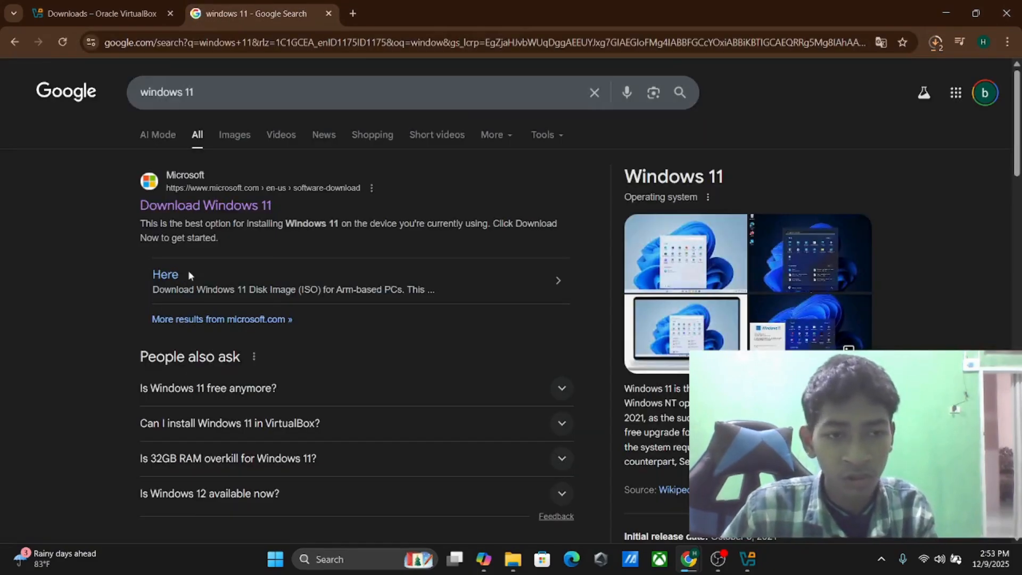
left_click(205, 206)
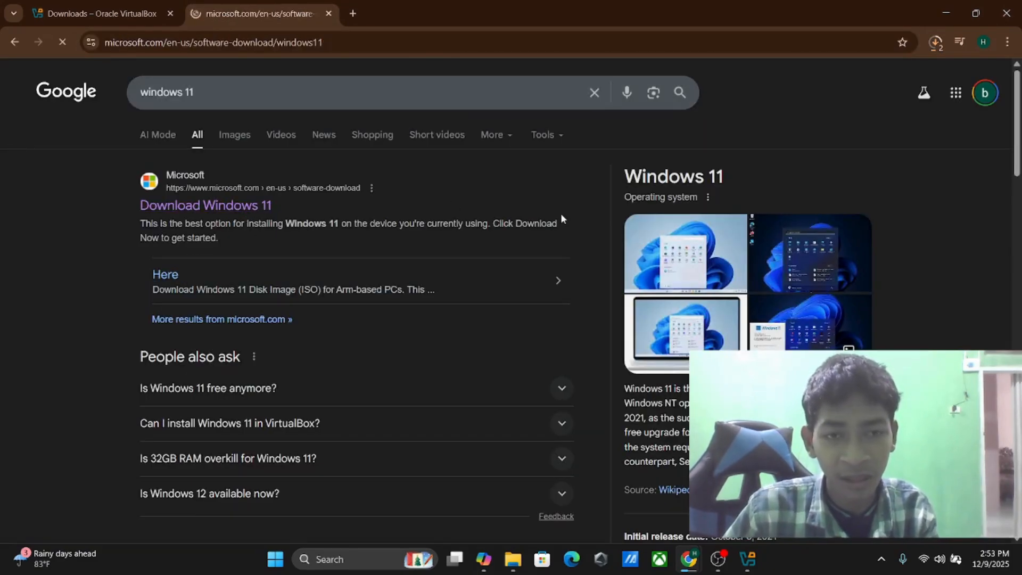
Choose Windows 11 (multi-edition ISO for x64 devices) as the disk image download and confirm the selection
scroll(548, 212, "down", 8)
scroll(319, 232, "down", 8)
scroll(221, 198, "up", 2)
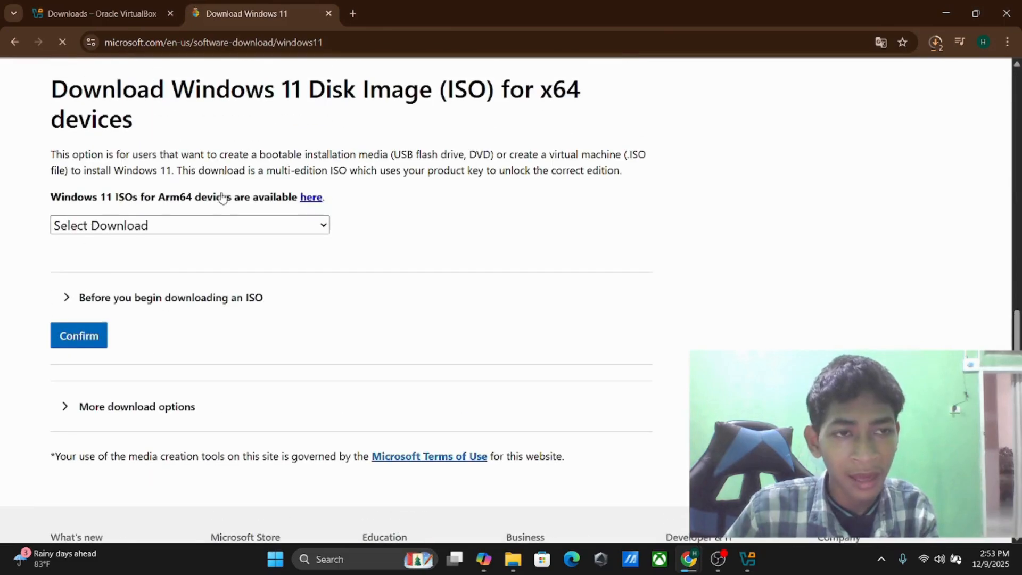
left_click(173, 224)
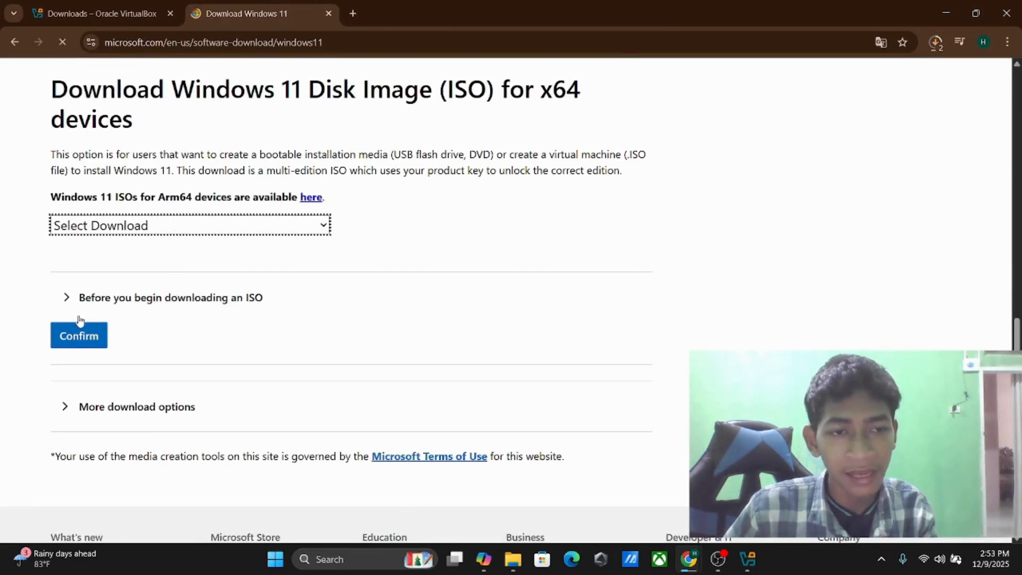
key("Down")
left_click(80, 336)
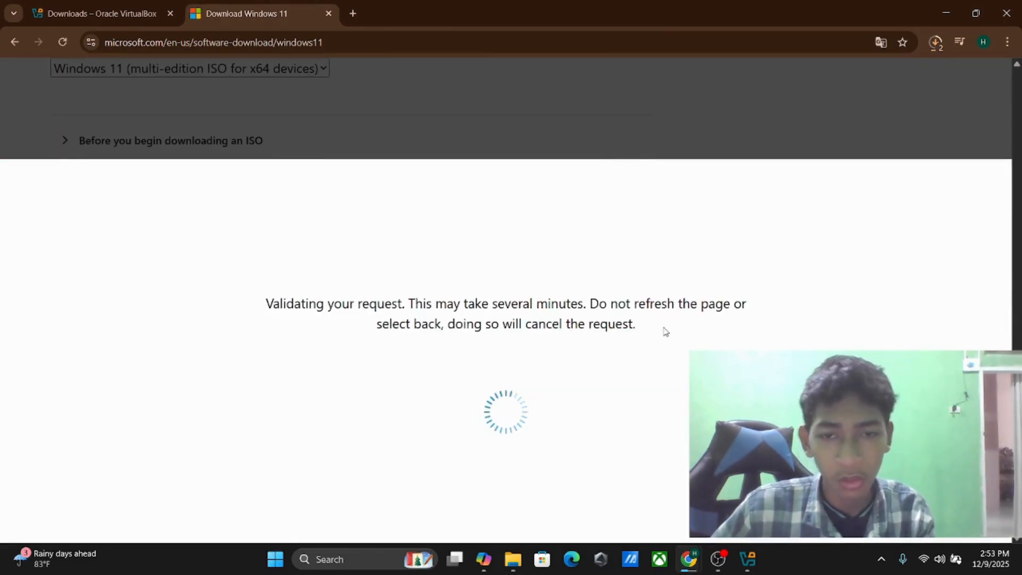
Set the product language to English and confirm it
scroll(118, 374, "down", 2)
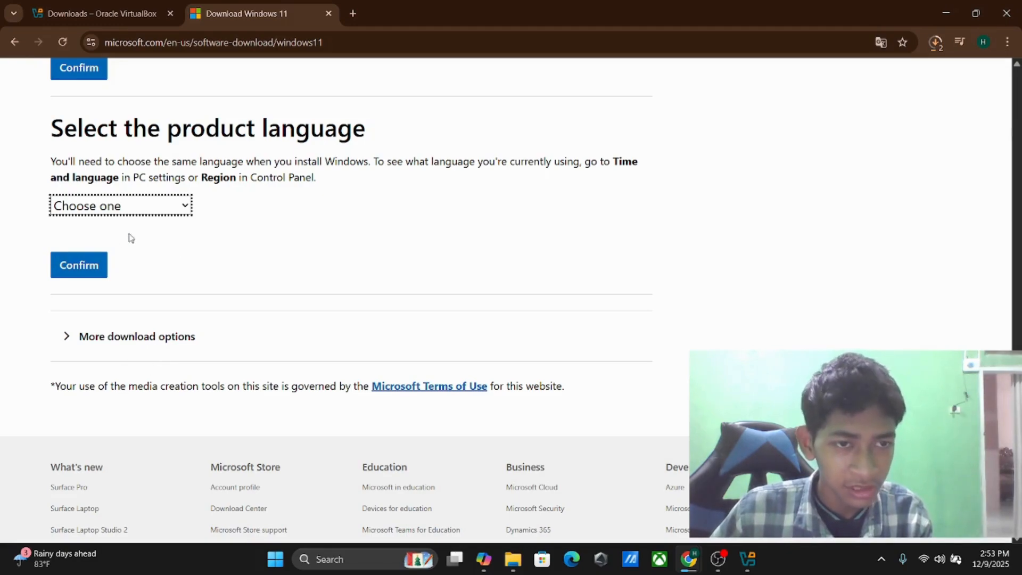
key("e")
left_click(88, 272)
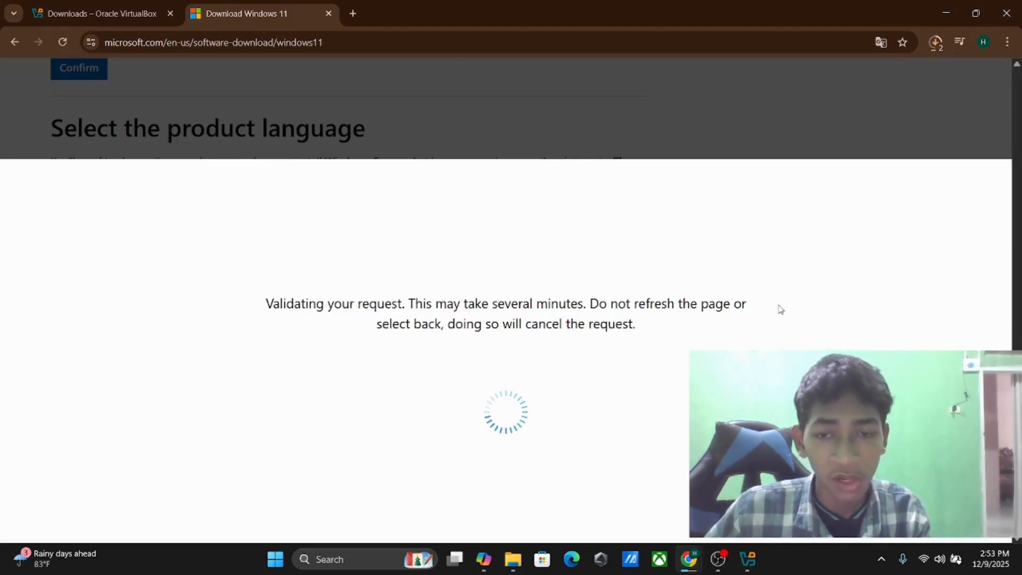
Examine the Windows 11 English download section with its 64-bit download option
scroll(475, 190, "down", 1)
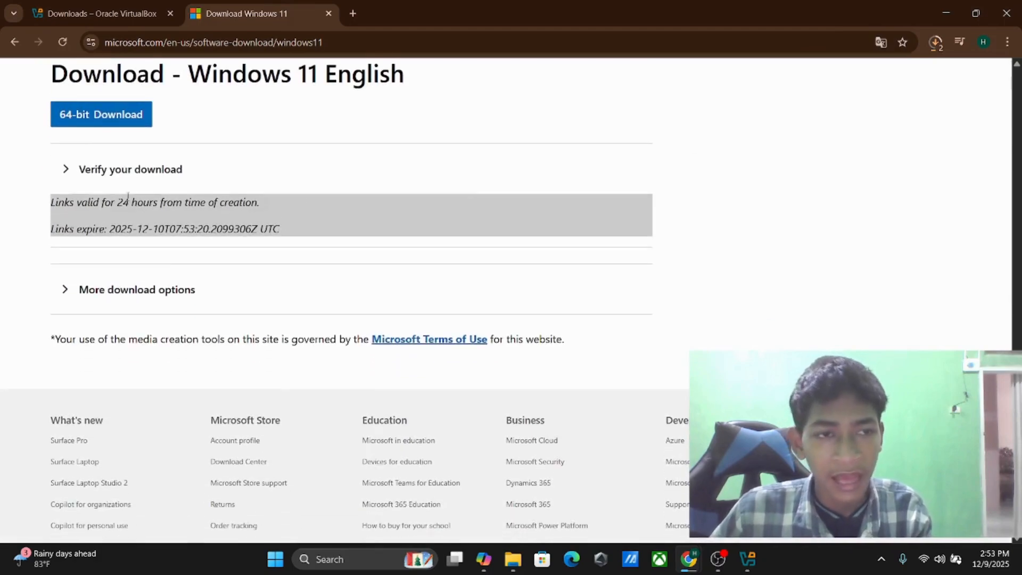
scroll(98, 258, "up", 2)
left_click_drag(234, 236, 0, 175)
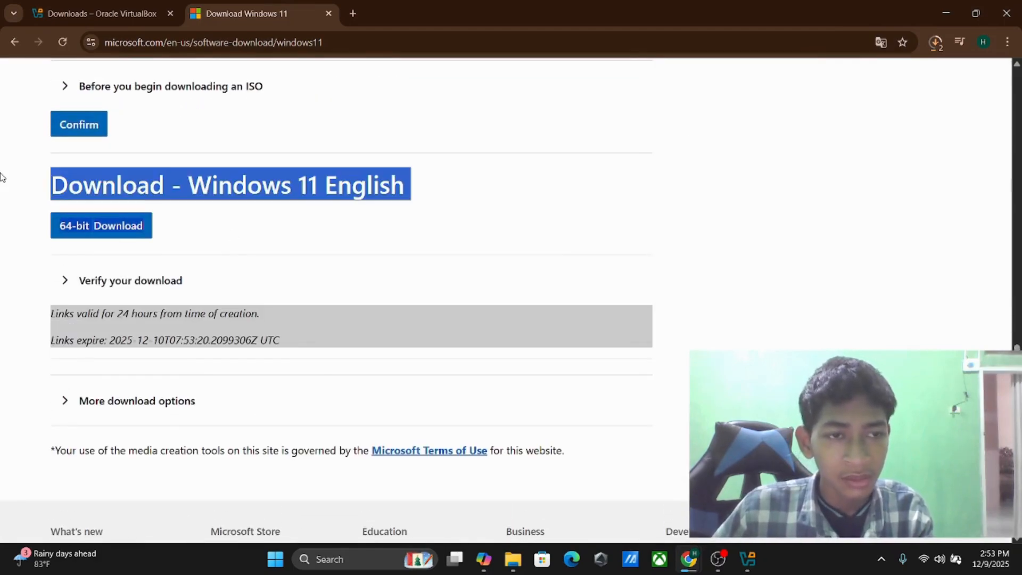
left_click(193, 222)
left_click_drag(412, 196, 26, 184)
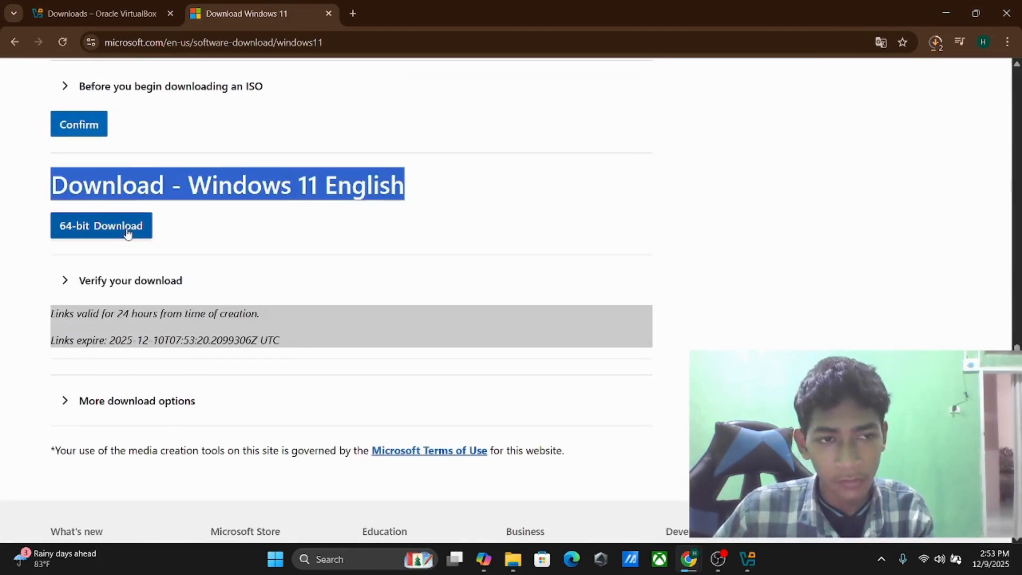
left_click(405, 229)
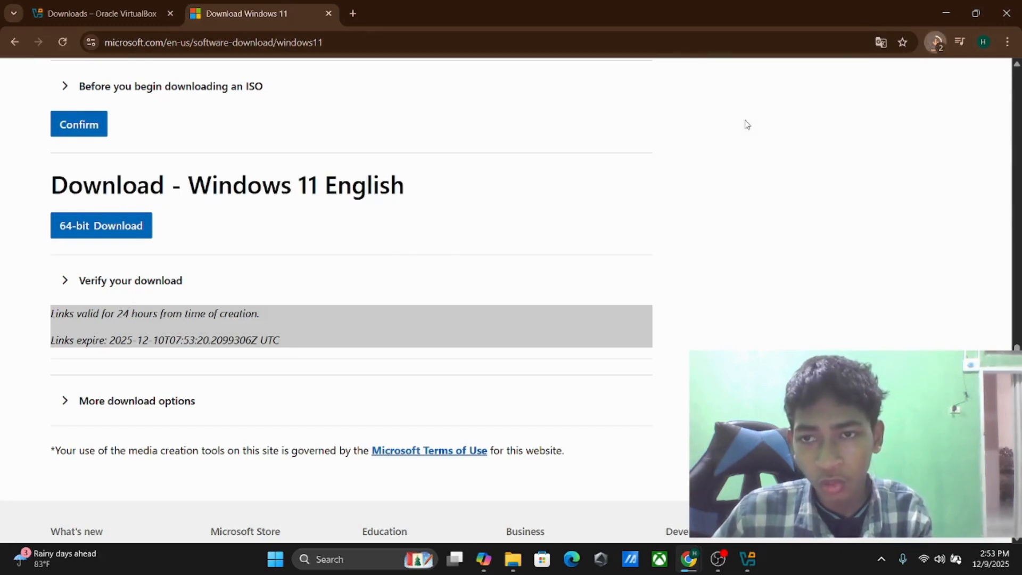
scroll(386, 198, "up", 6)
scroll(385, 198, "down", 2)
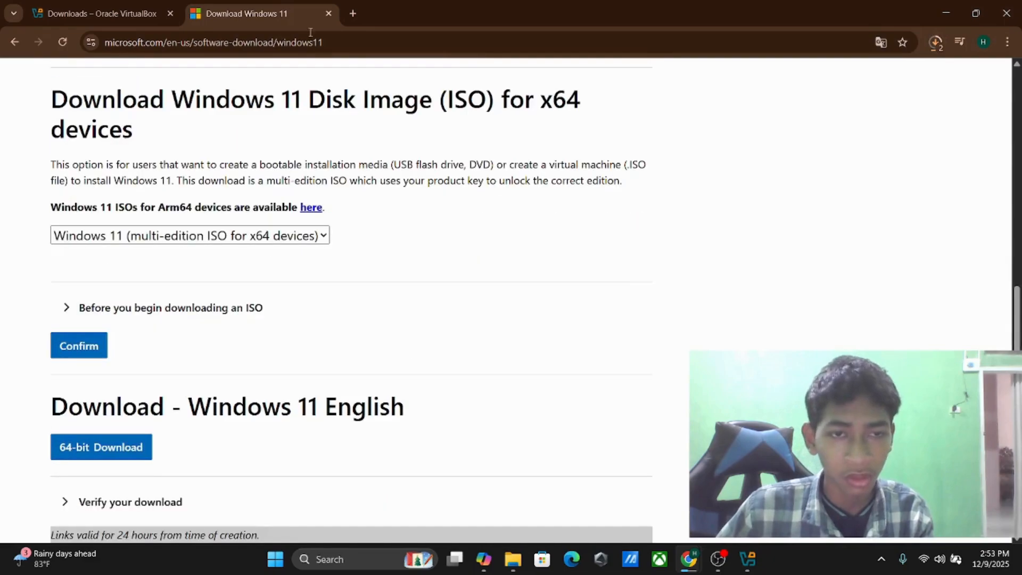
Load ubuntu.com/download/server in a new browser tab and place that tab ahead of the Download Windows 11 tab
left_click(353, 14)
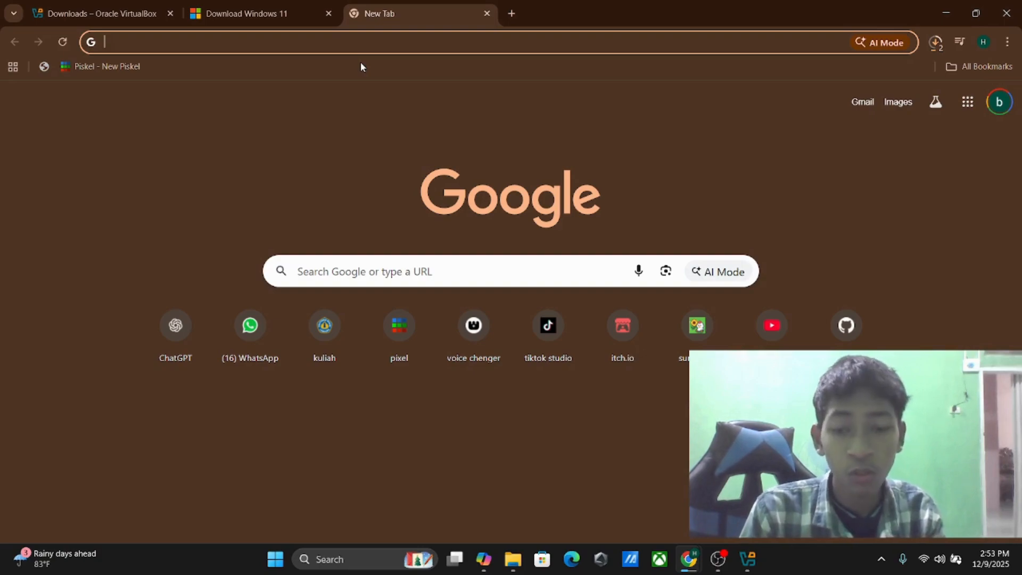
type("ubuntu")
key("Return")
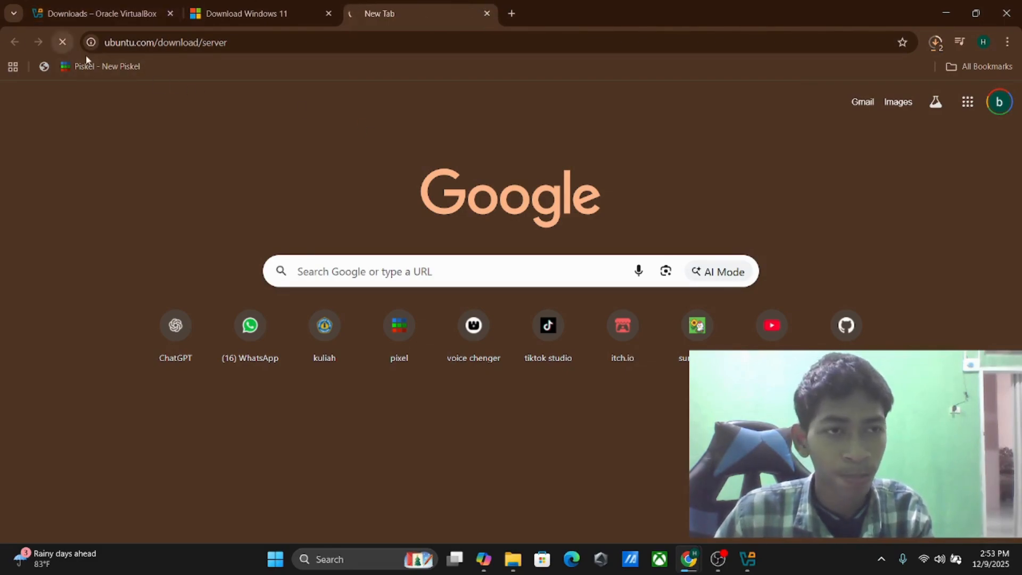
left_click(62, 44)
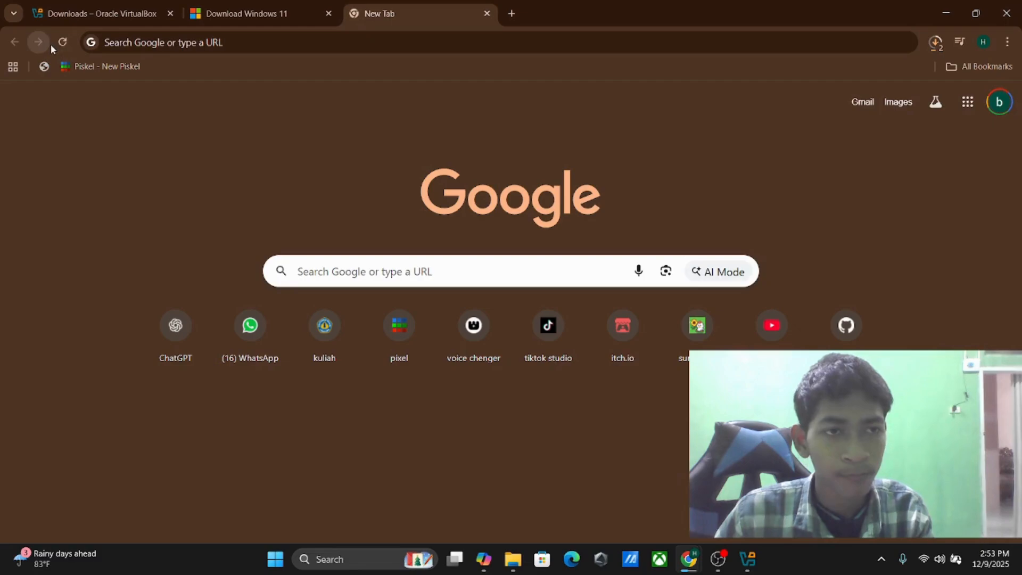
left_click(385, 49)
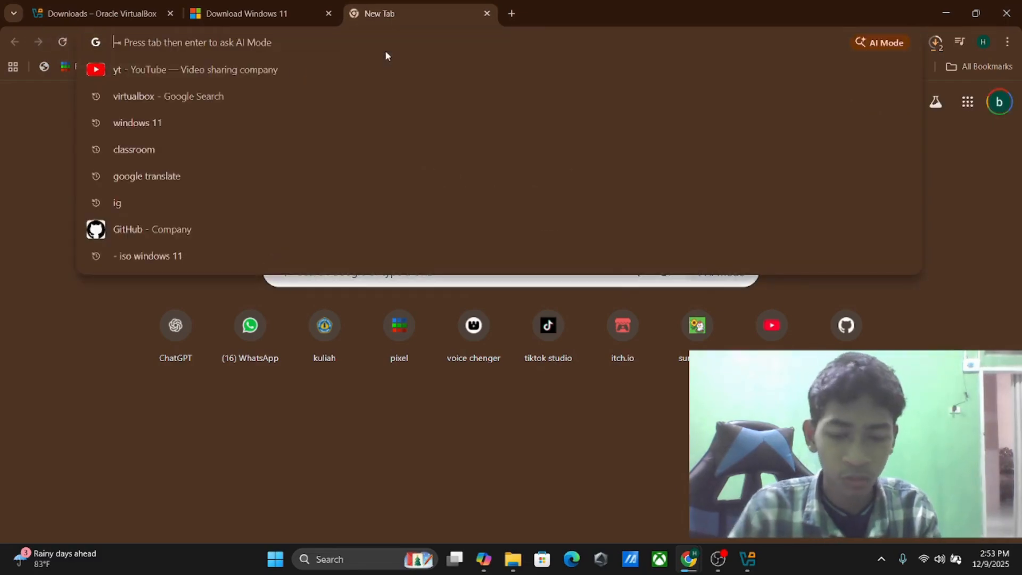
type("ubun")
key("Return")
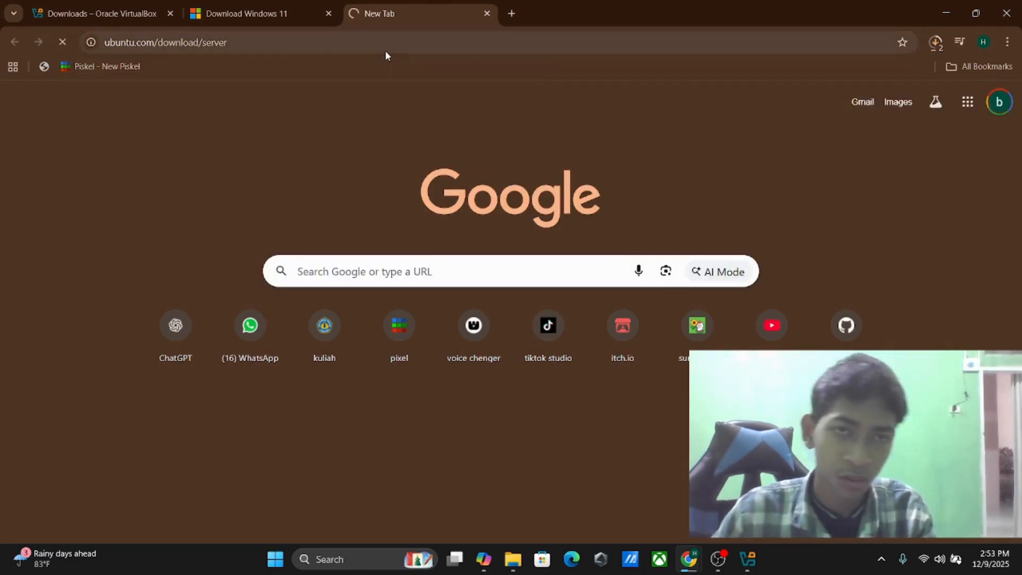
left_click(250, 14)
left_click_drag(376, 13, 209, 7)
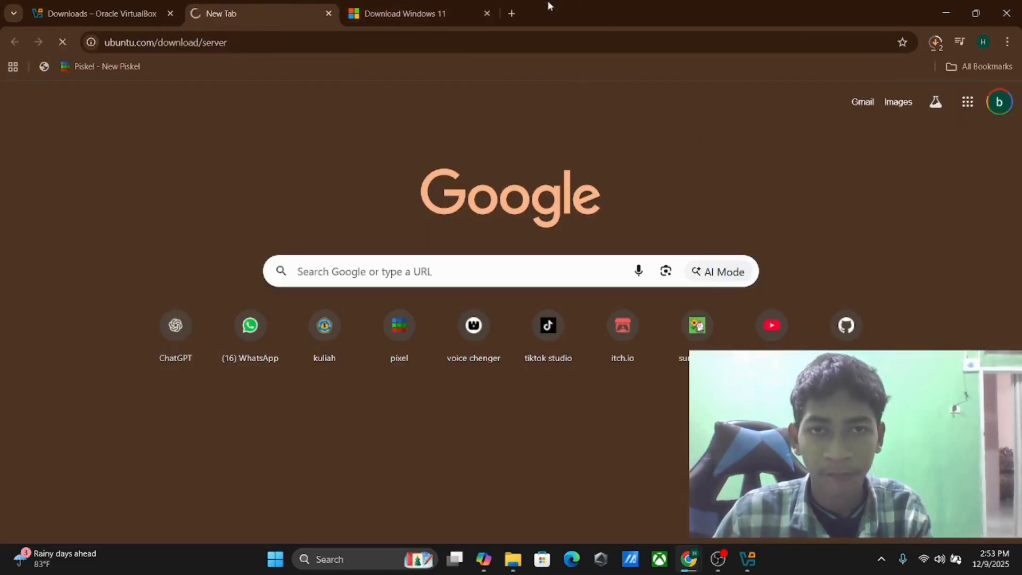
left_click(510, 13)
left_click(519, 284)
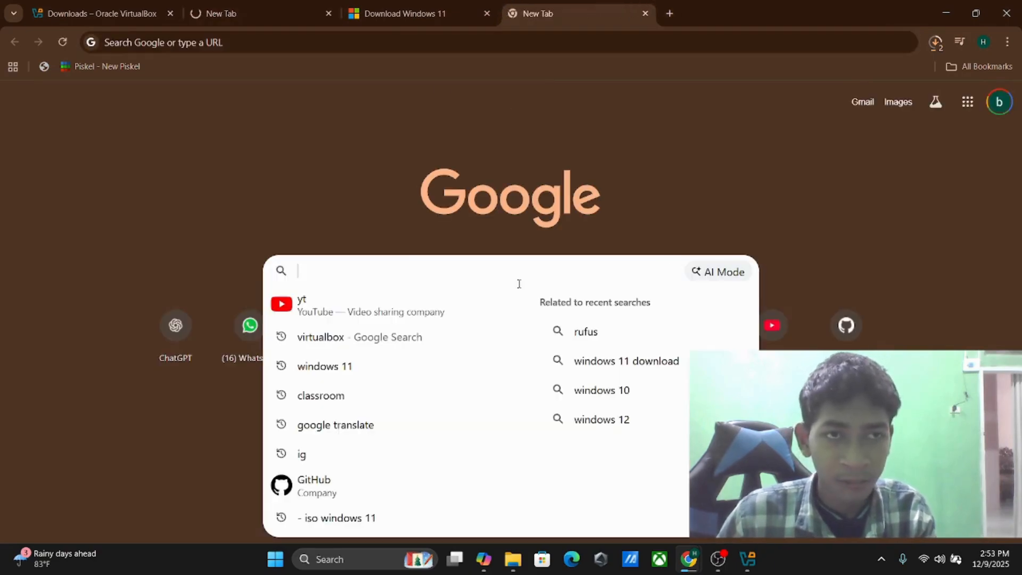
type("ubu")
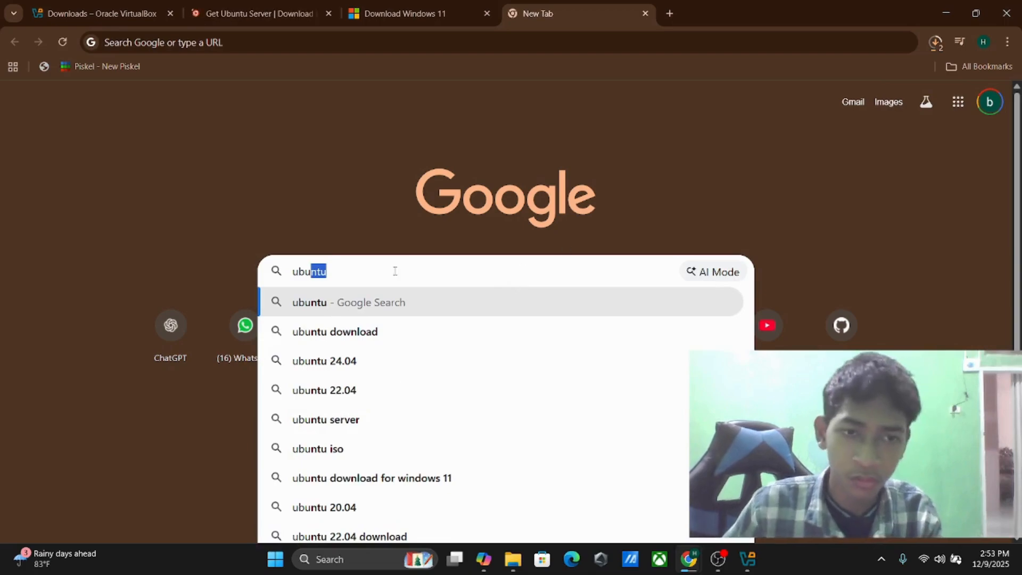
left_click(255, 13)
left_click(645, 12)
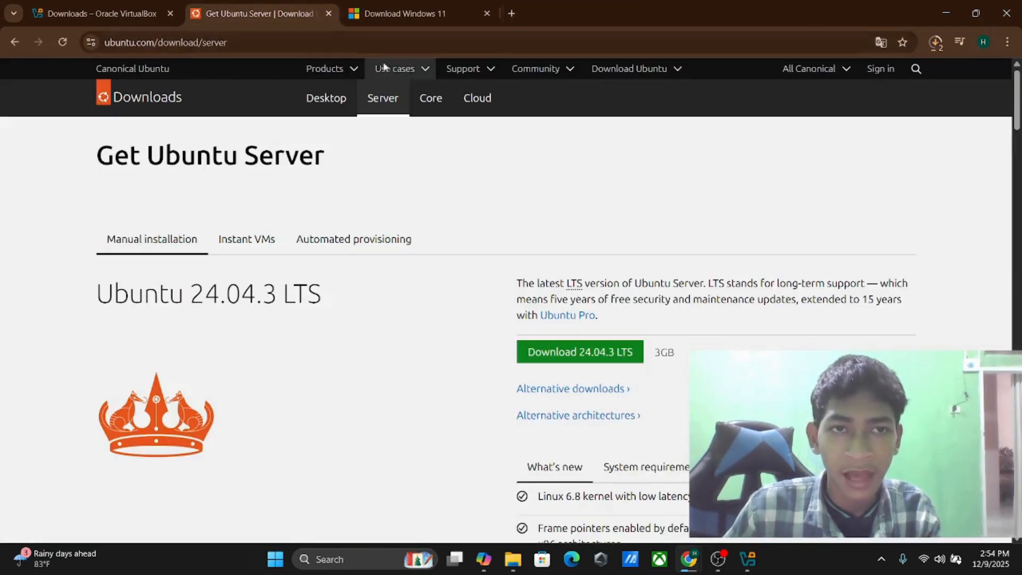
Switch to the Ubuntu Desktop download page and review the Intel or AMD 64-bit download for Ubuntu 24.04.3 LTS
left_click(341, 99)
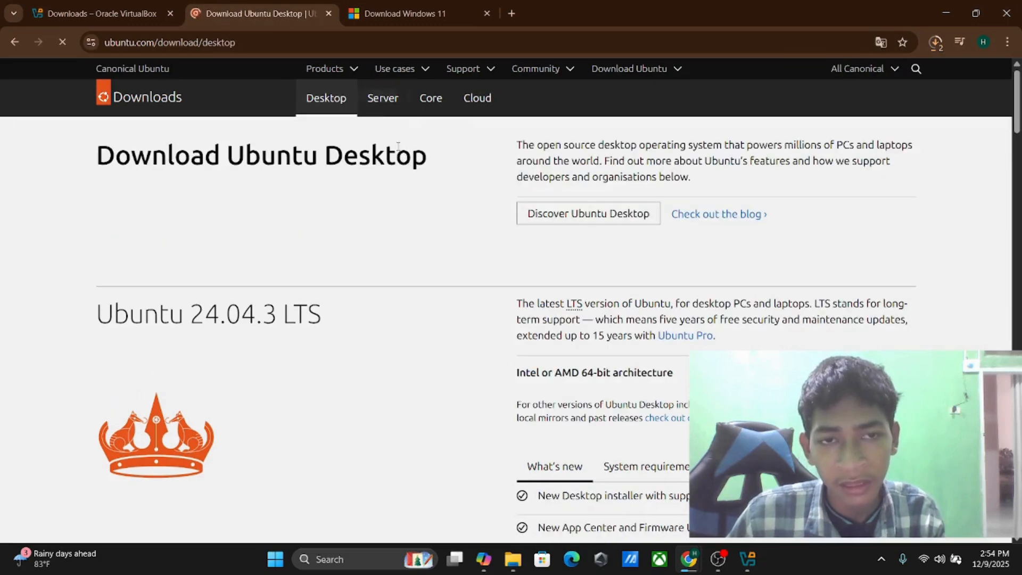
scroll(867, 334, "down", 2)
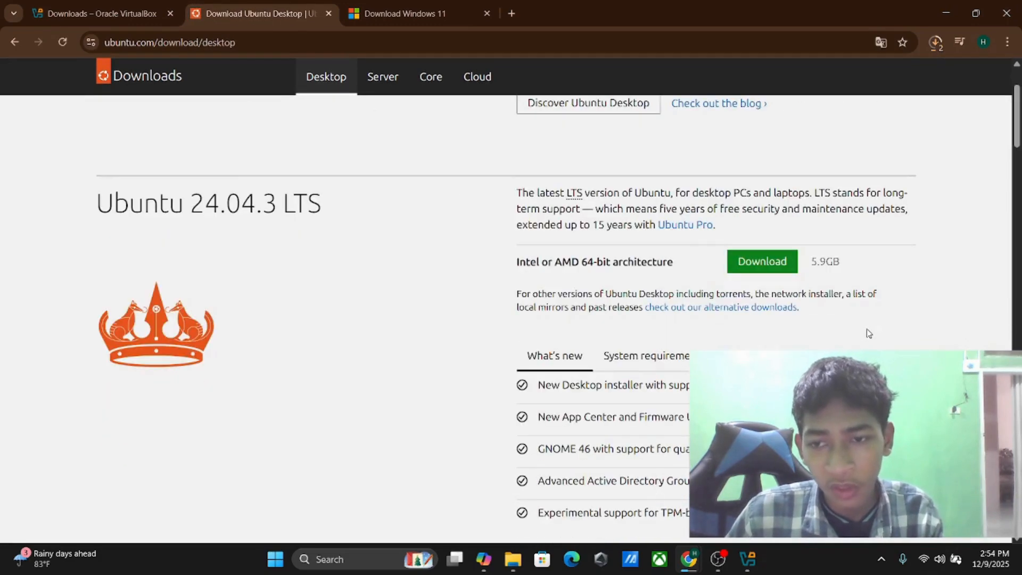
left_click_drag(854, 265, 817, 254)
triple_click(595, 262)
scroll(189, 55, "up", 2)
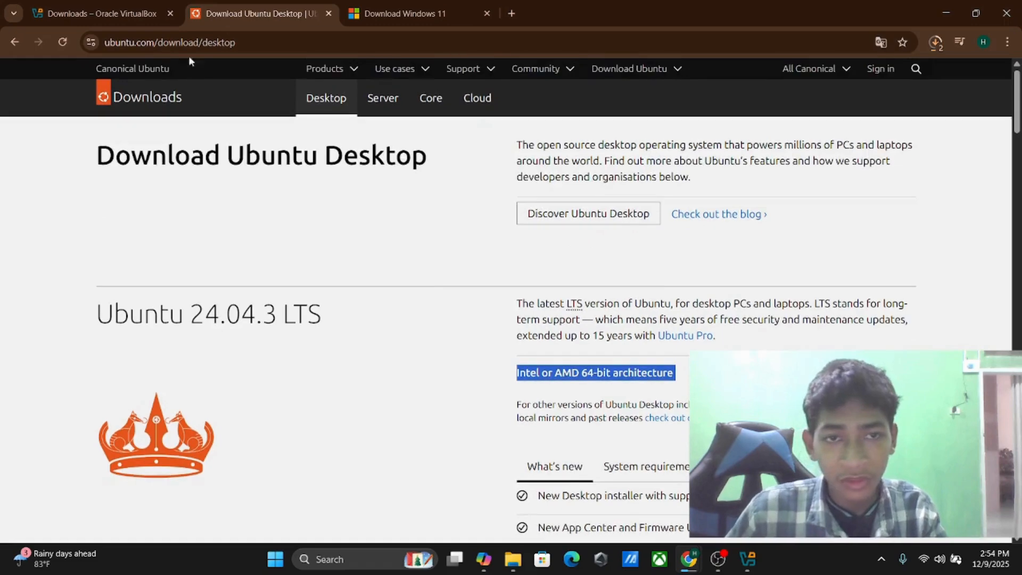
left_click(364, 91)
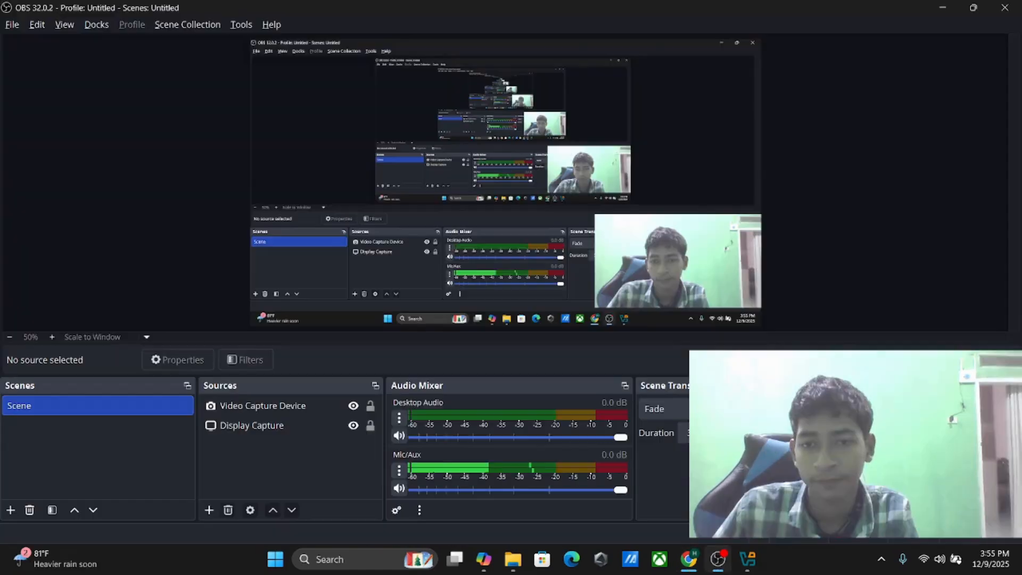
Switch to Oracle VirtualBox Manager, start a new virtual machine and name it window_11
left_click(747, 559)
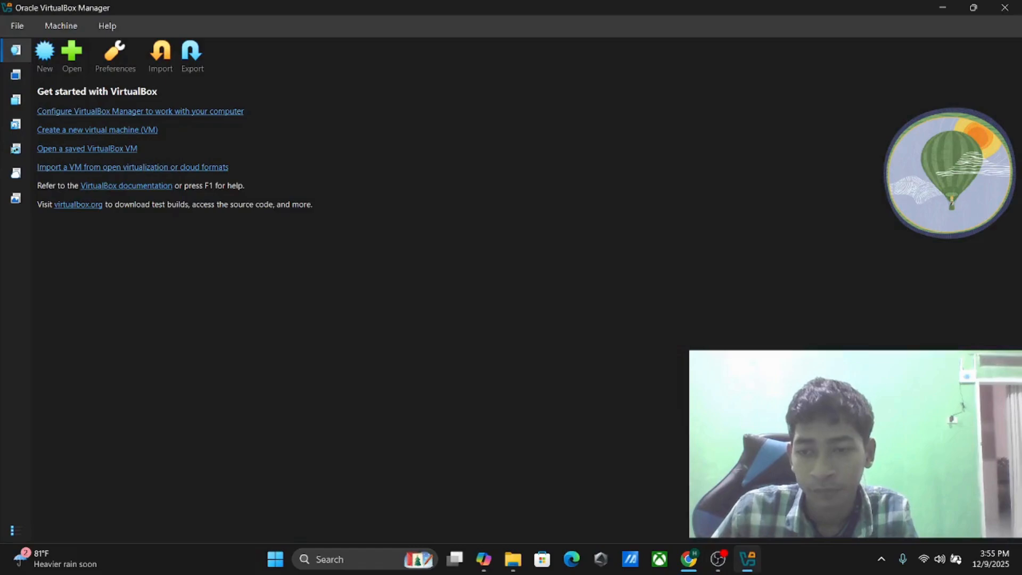
left_click(748, 559)
left_click(747, 559)
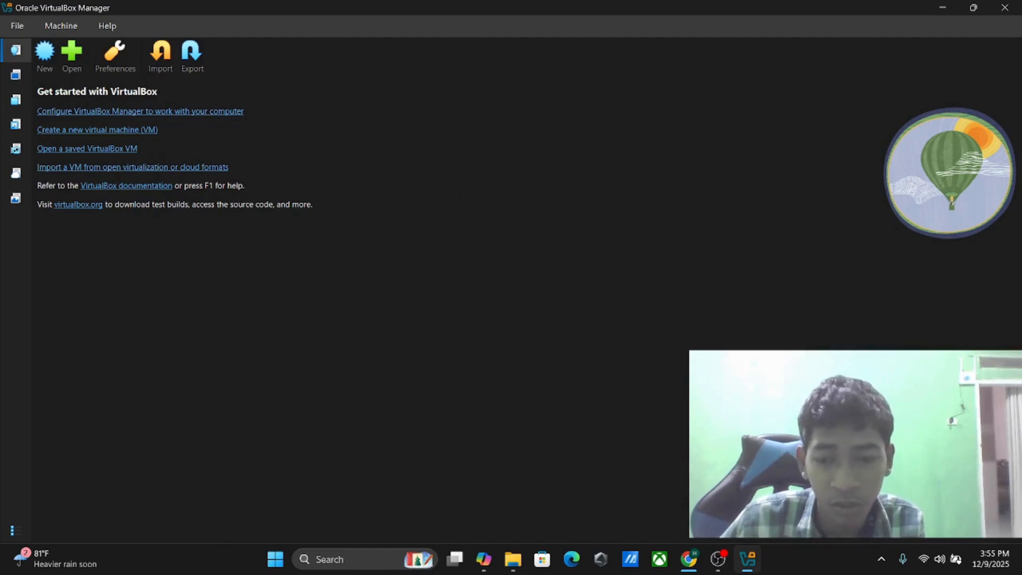
left_click(45, 52)
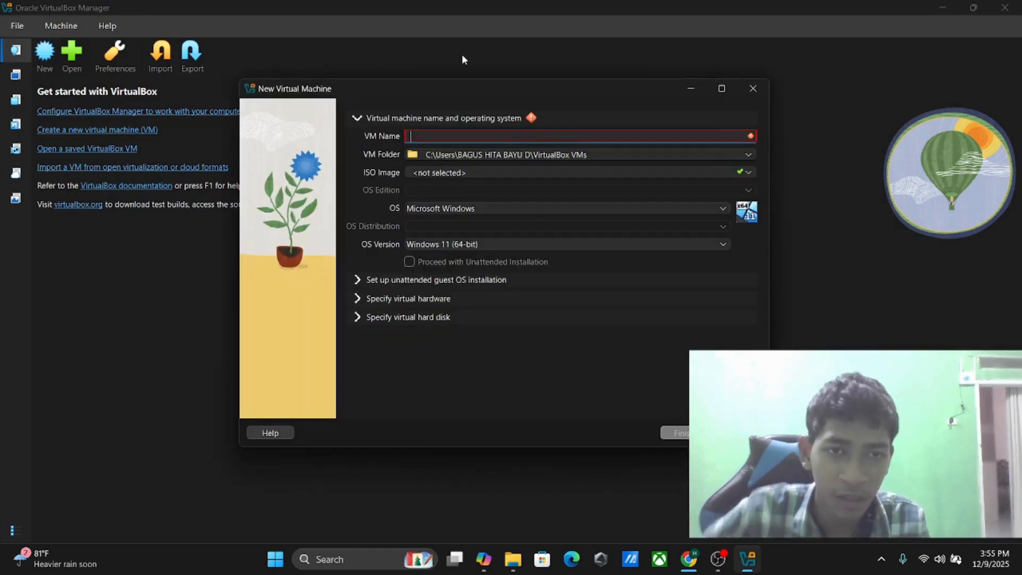
type("window 11")
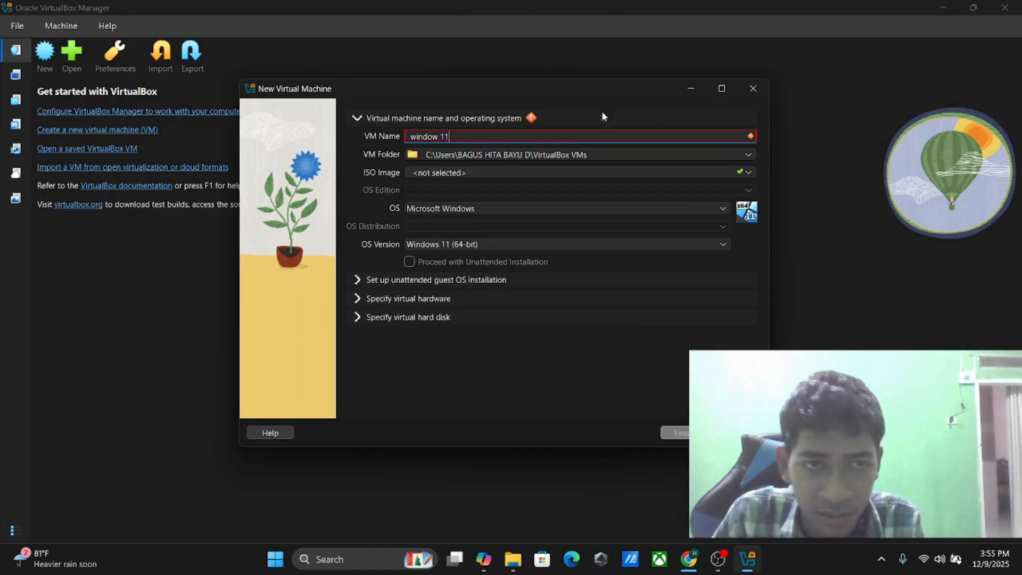
left_click(442, 138)
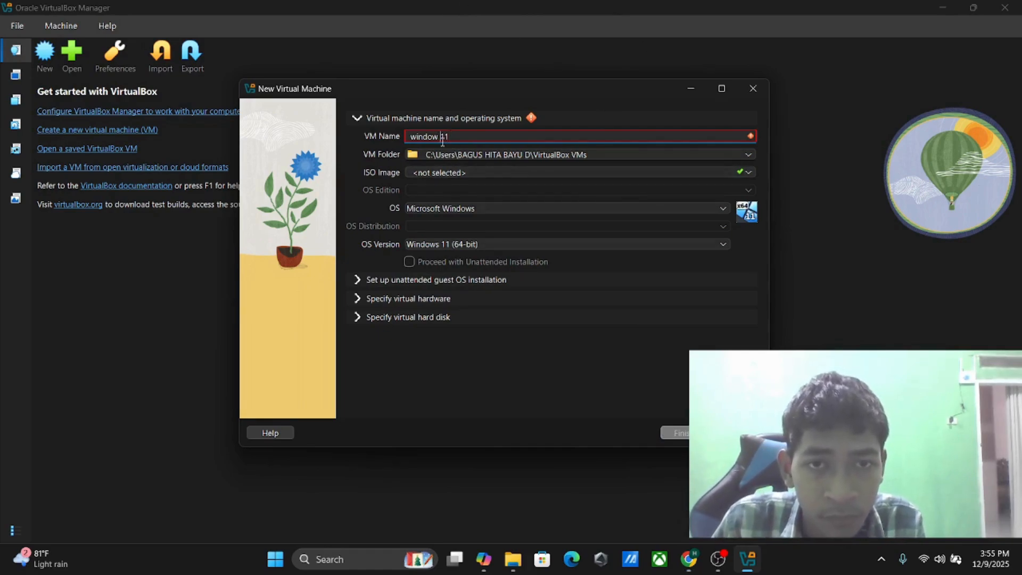
key("BackSpace")
type("_")
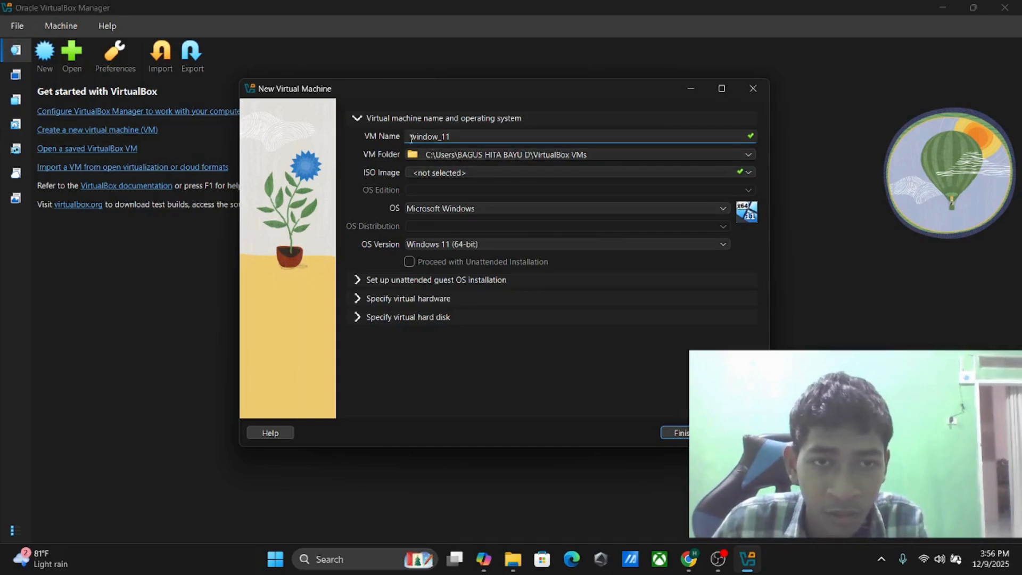
Keep Microsoft Windows and Windows 11 (64-bit) as the operating system and version, and finish creating the virtual machine
double_click(428, 137)
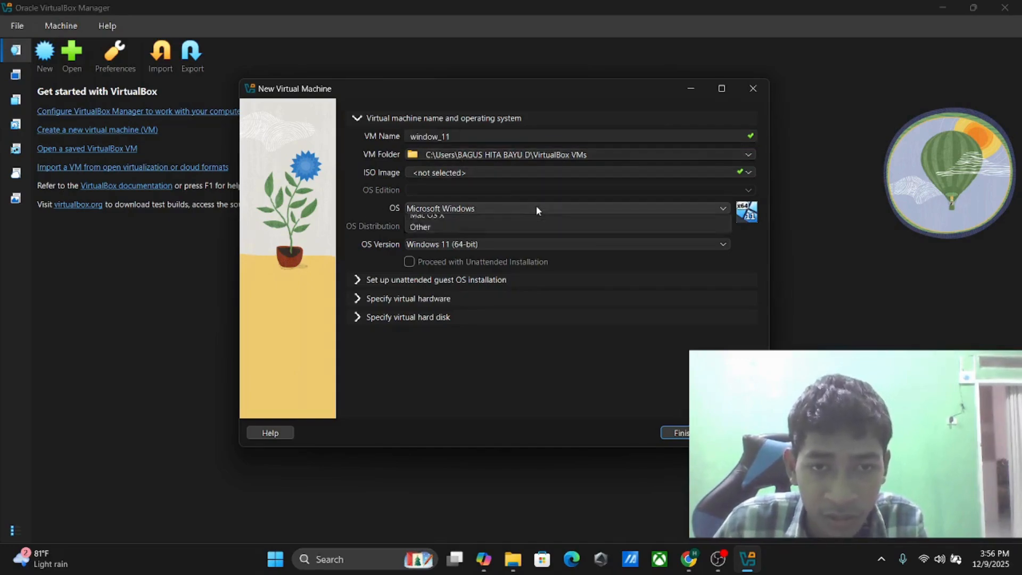
left_click(536, 207)
left_click(543, 362)
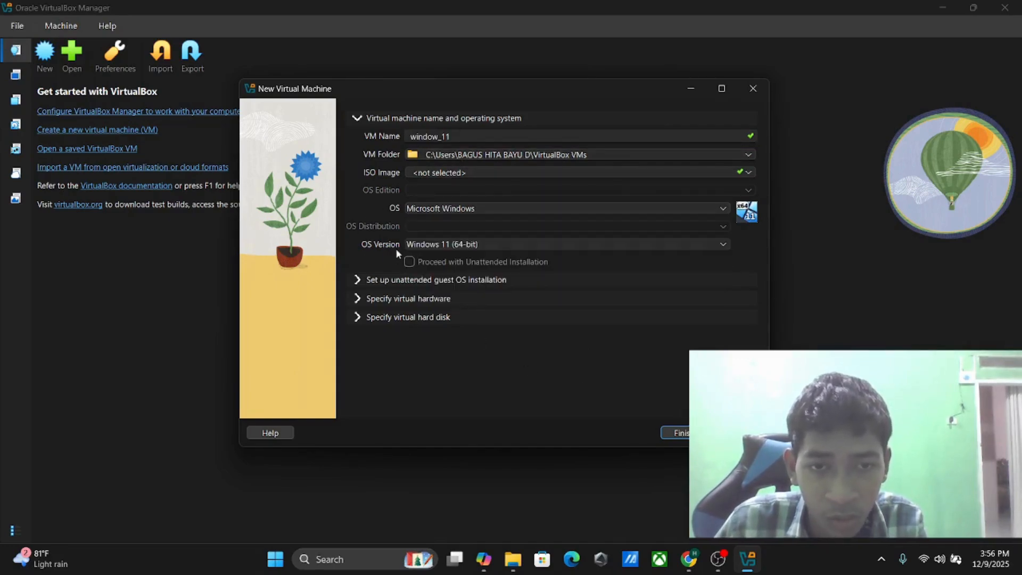
left_click(452, 245)
left_click(399, 356)
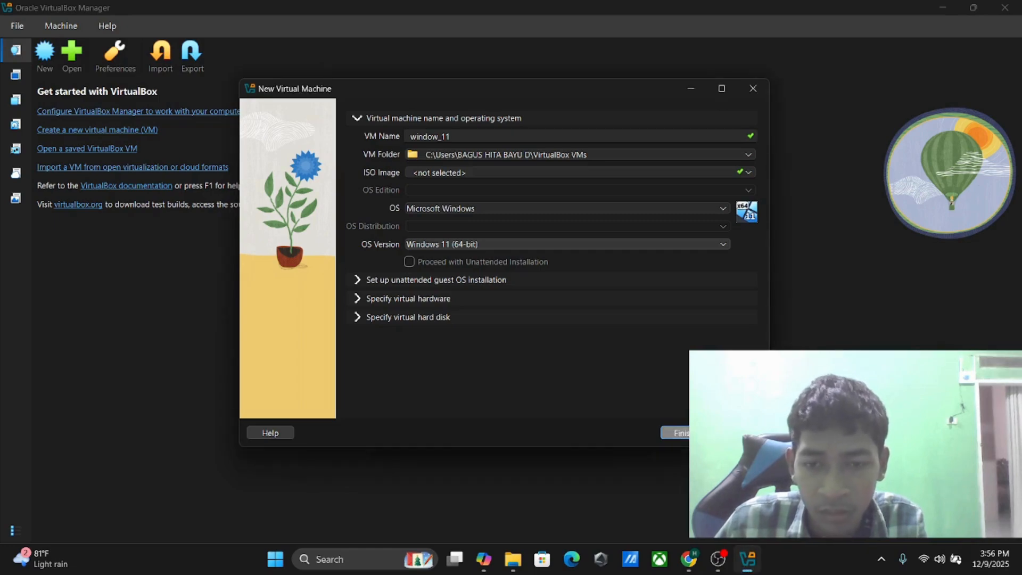
left_click(684, 433)
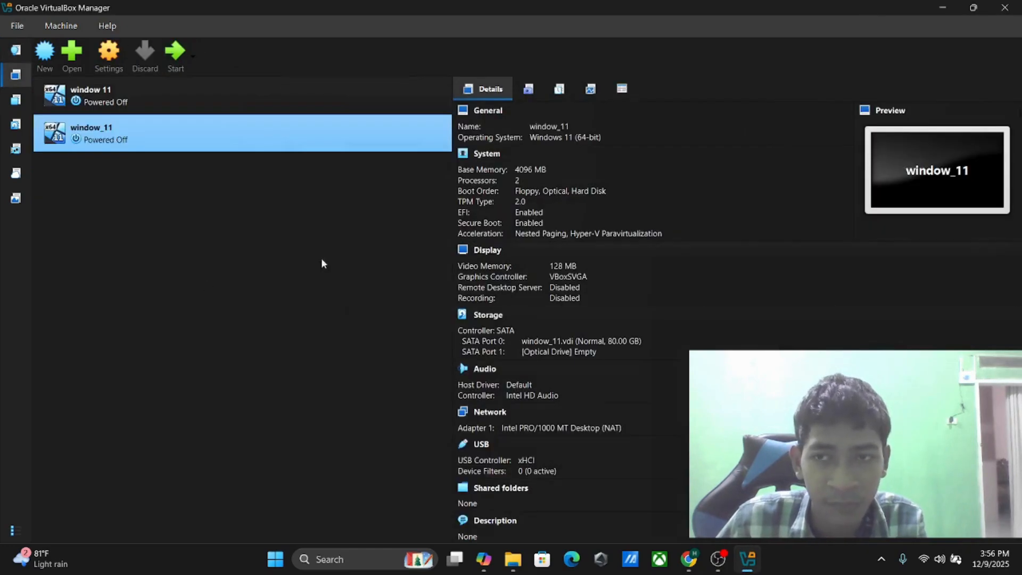
Examine the settings of the "window 11" machine, including disk encryption, identity, user interface and shared folders, and close them without saving
left_click(170, 101)
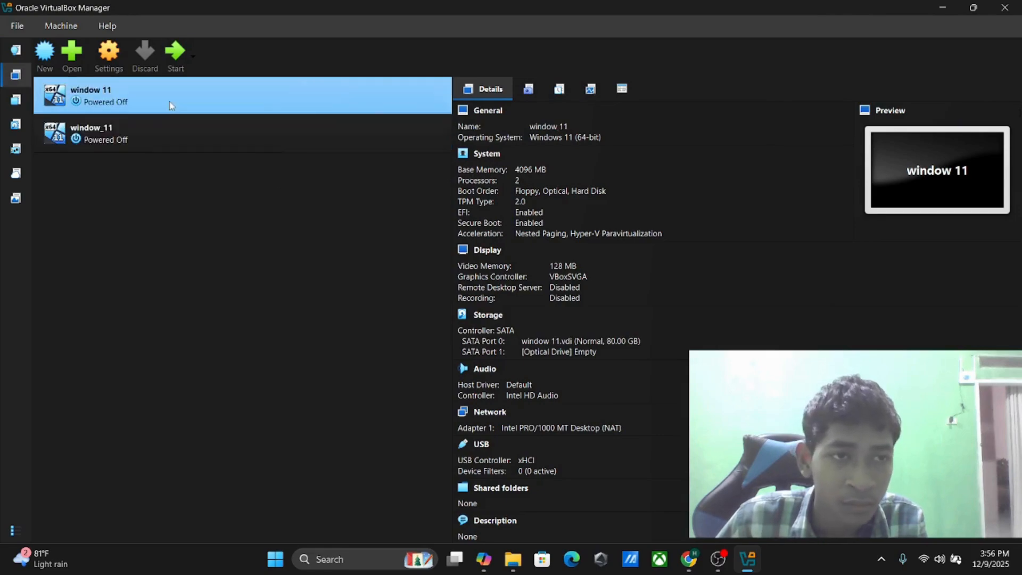
right_click(170, 102)
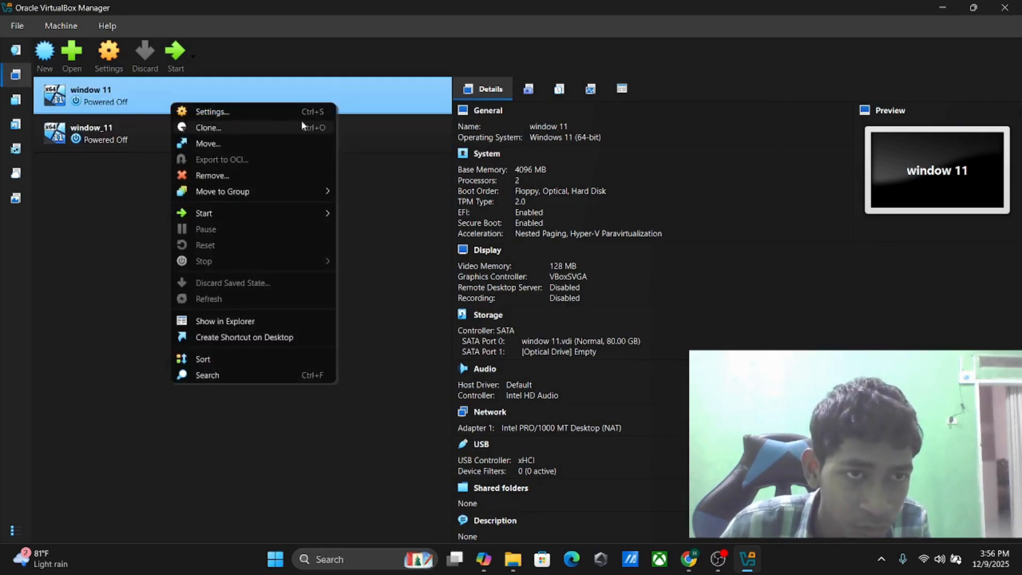
left_click(286, 112)
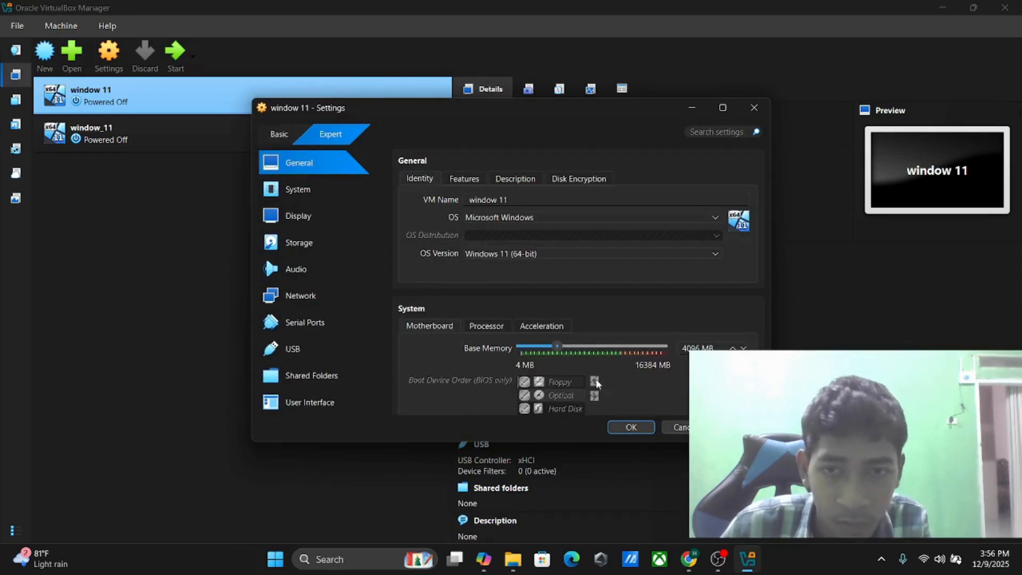
left_click(599, 178)
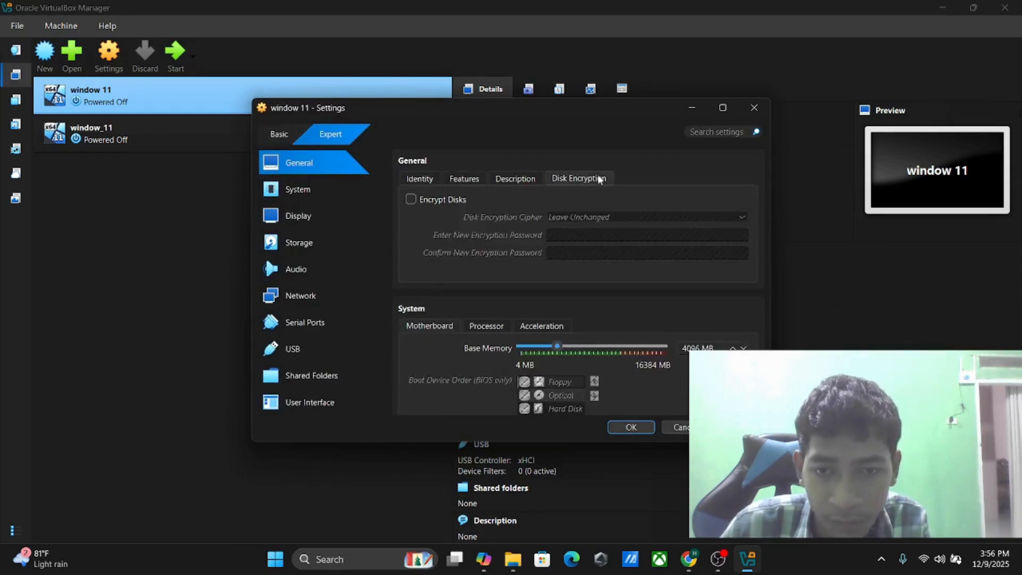
left_click(419, 178)
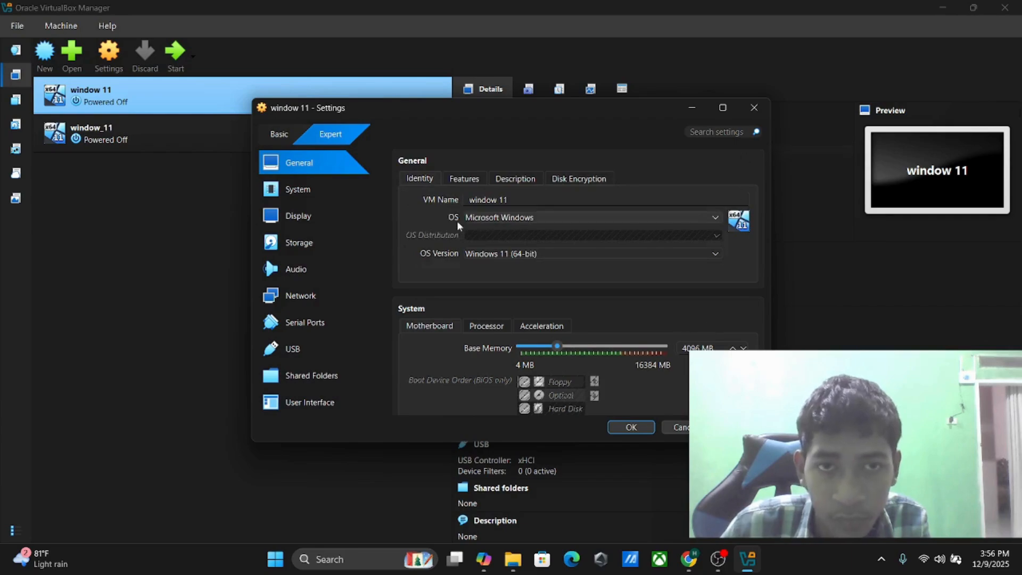
left_click(355, 408)
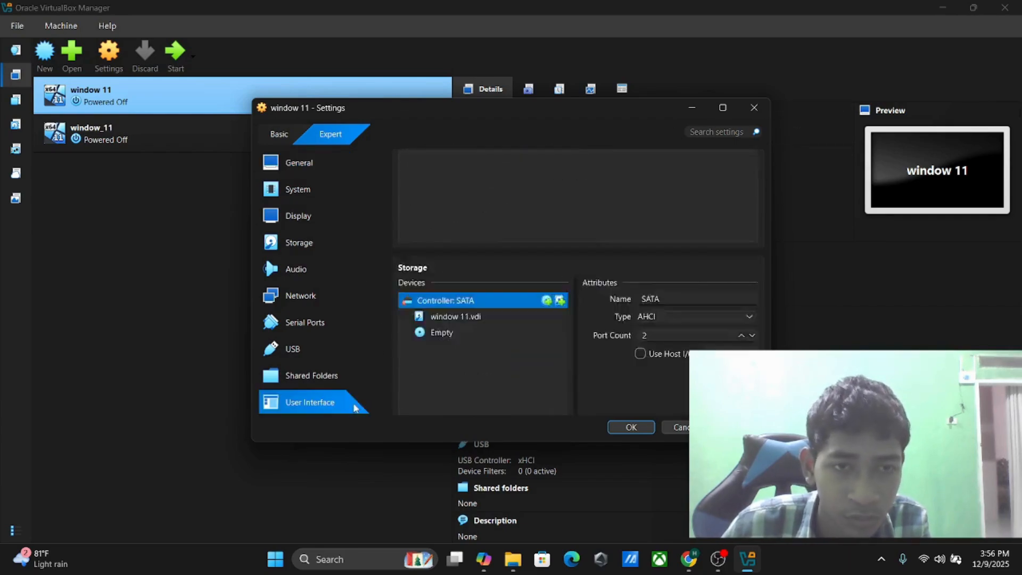
left_click(291, 139)
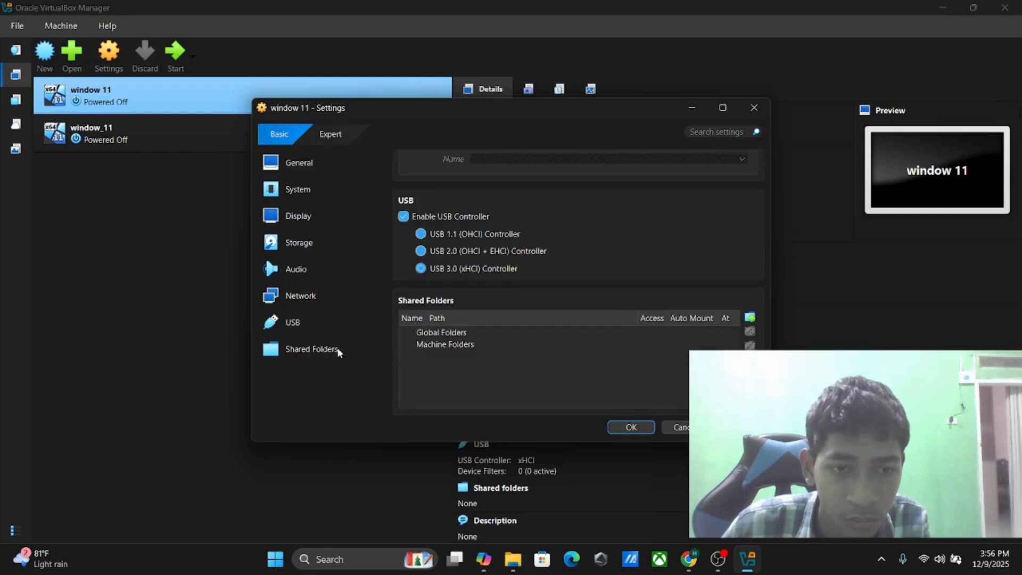
left_click(349, 349)
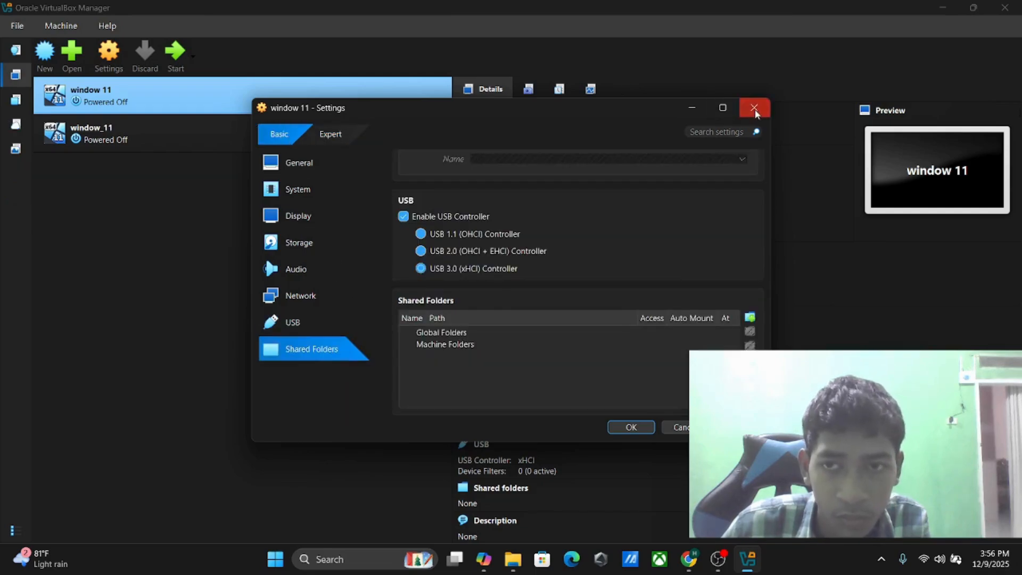
left_click(754, 109)
Remove the duplicate virtual machine named "window 11" from the machine list and confirm the removal
left_click(342, 123)
right_click(311, 96)
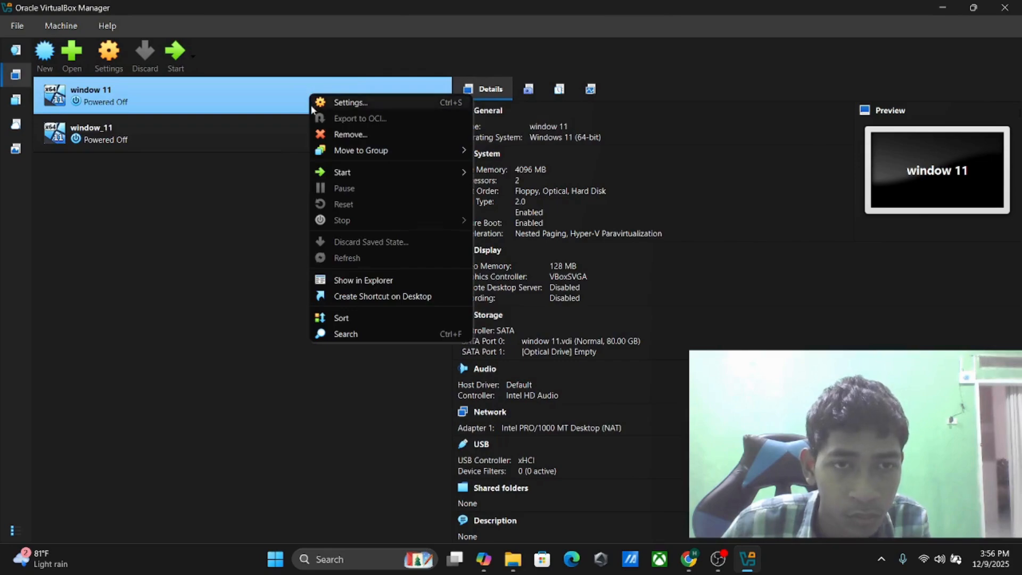
left_click(351, 134)
left_click(468, 317)
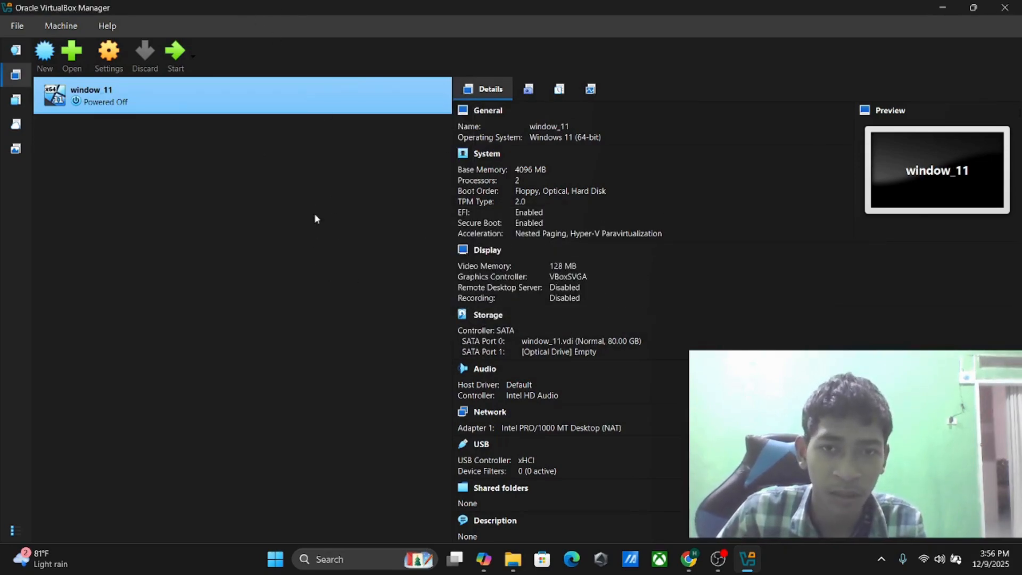
In window_11's Expert storage settings, load the Win11_25H2_English_x64 image from Downloads into the empty optical drive and save the settings
left_click(106, 58)
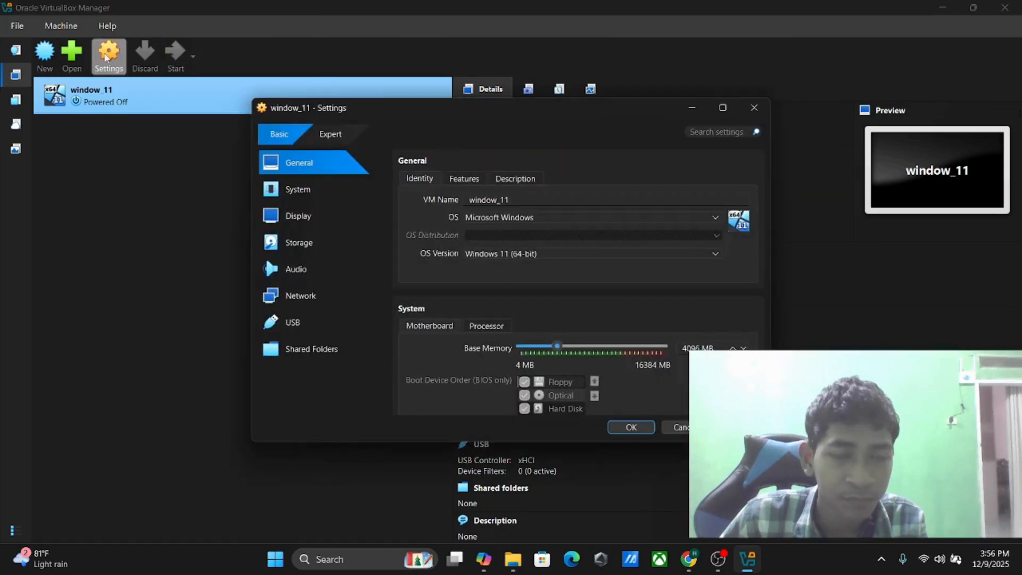
left_click(326, 145)
left_click(308, 241)
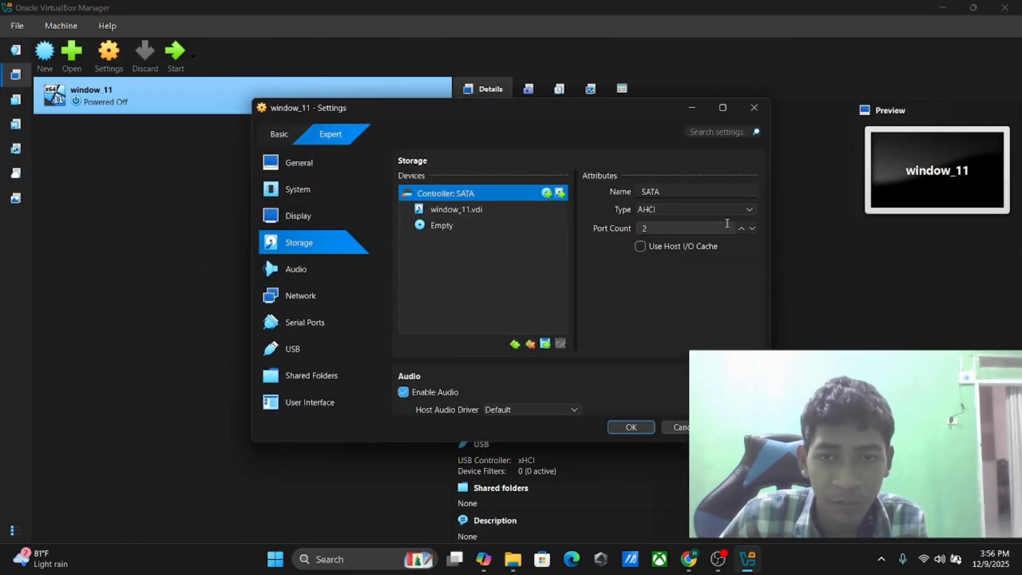
left_click(442, 226)
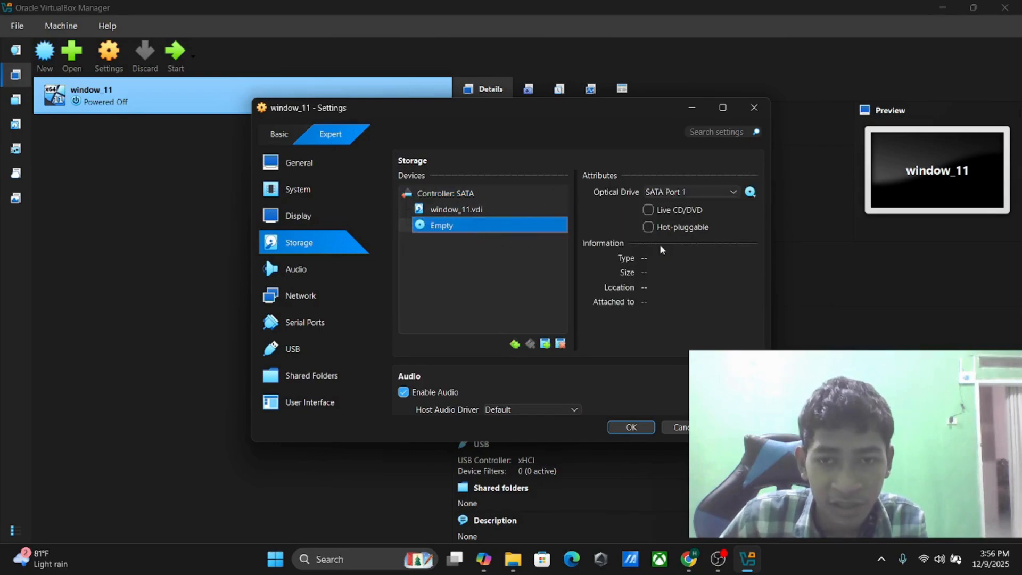
left_click(750, 192)
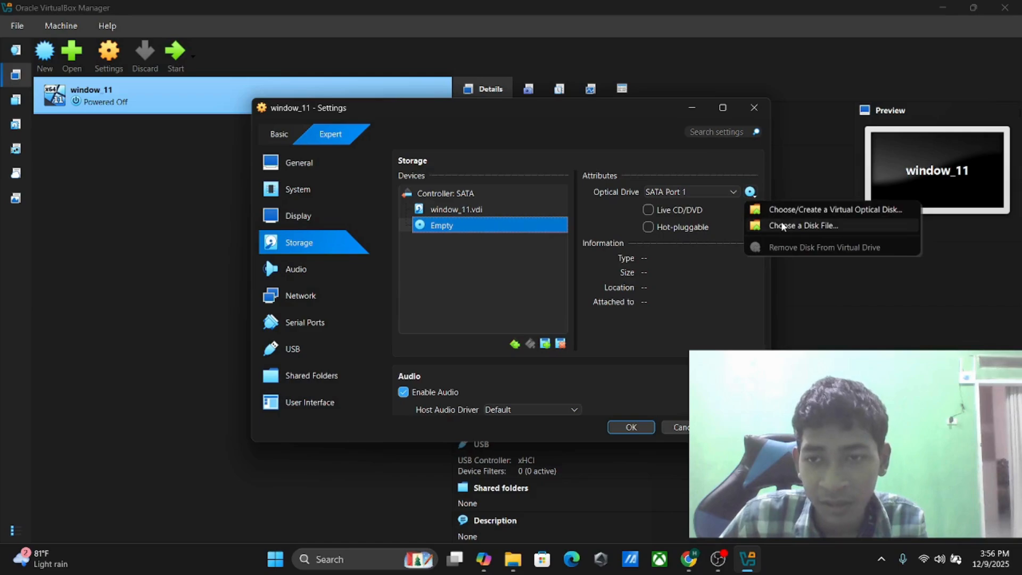
left_click(783, 226)
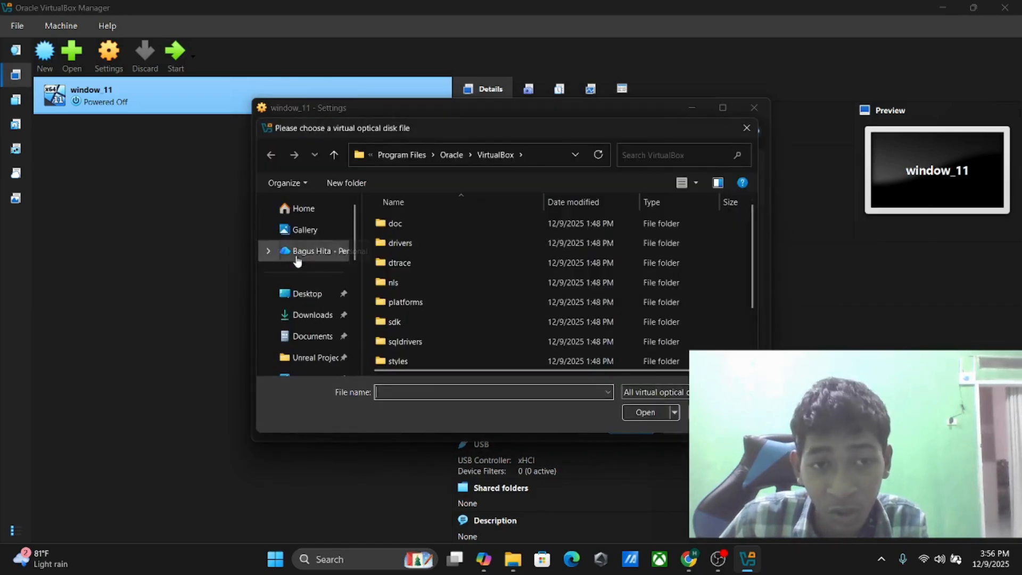
left_click(323, 205)
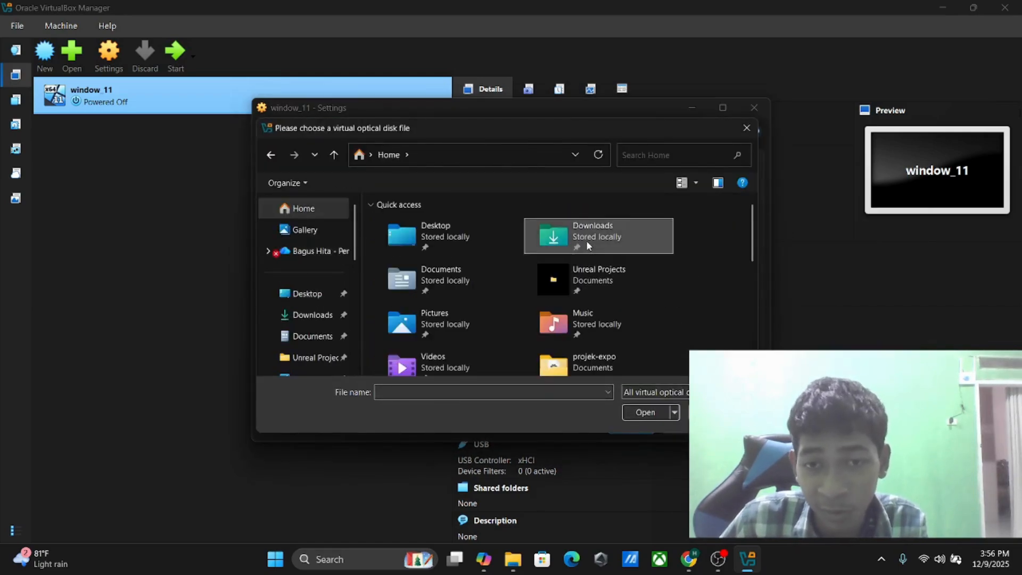
double_click(587, 240)
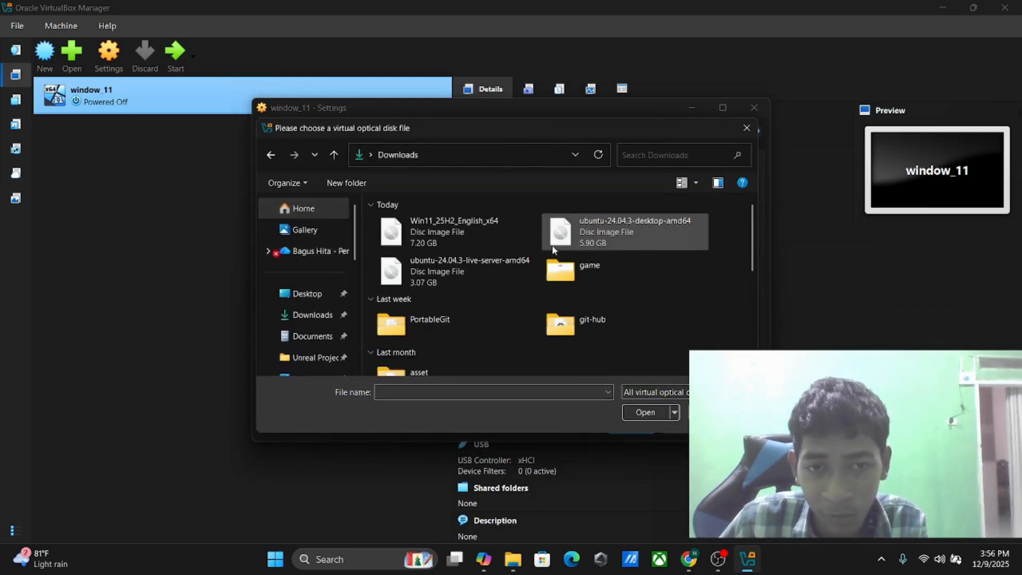
double_click(490, 245)
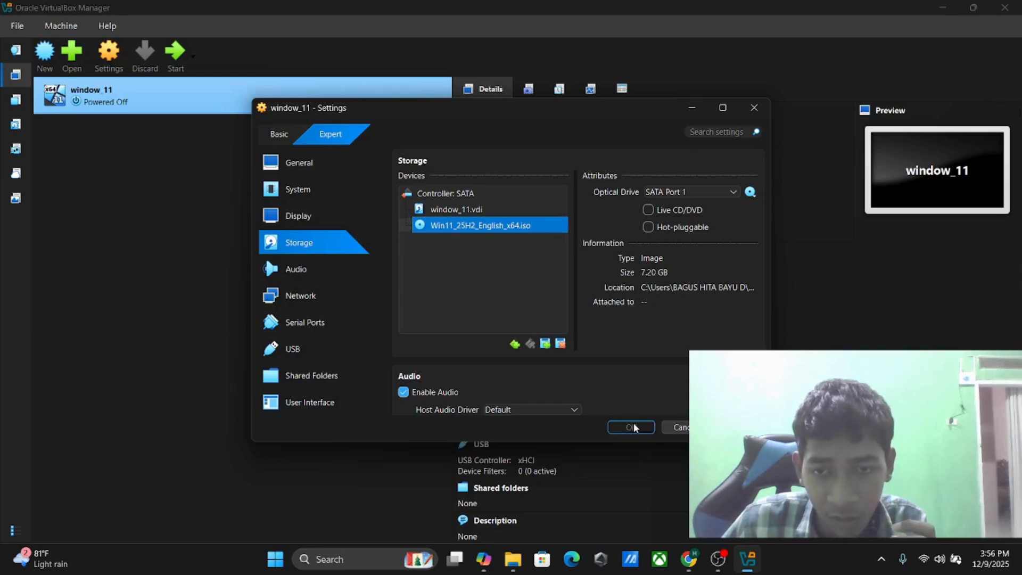
left_click(641, 259)
left_click(644, 272)
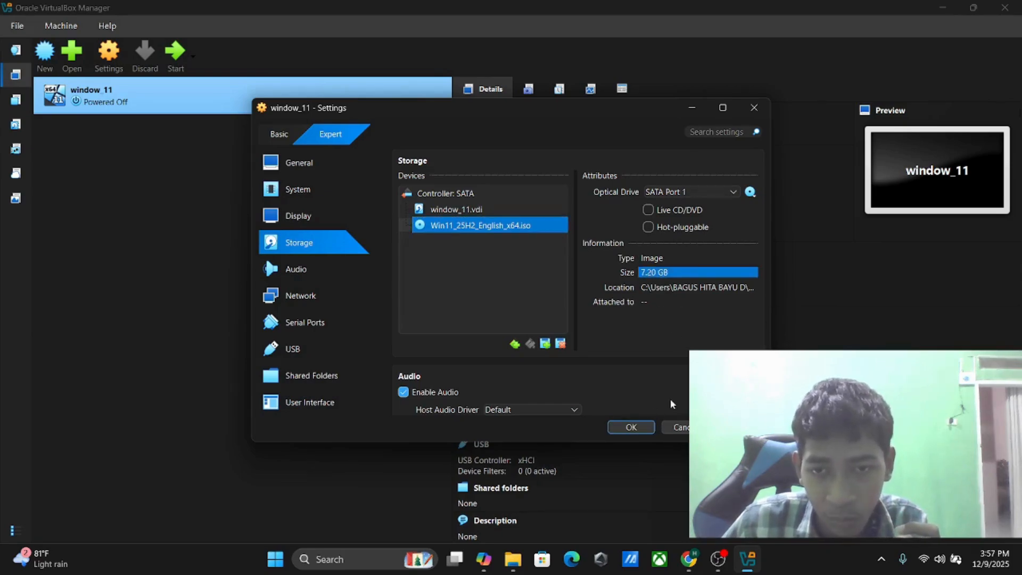
left_click(632, 427)
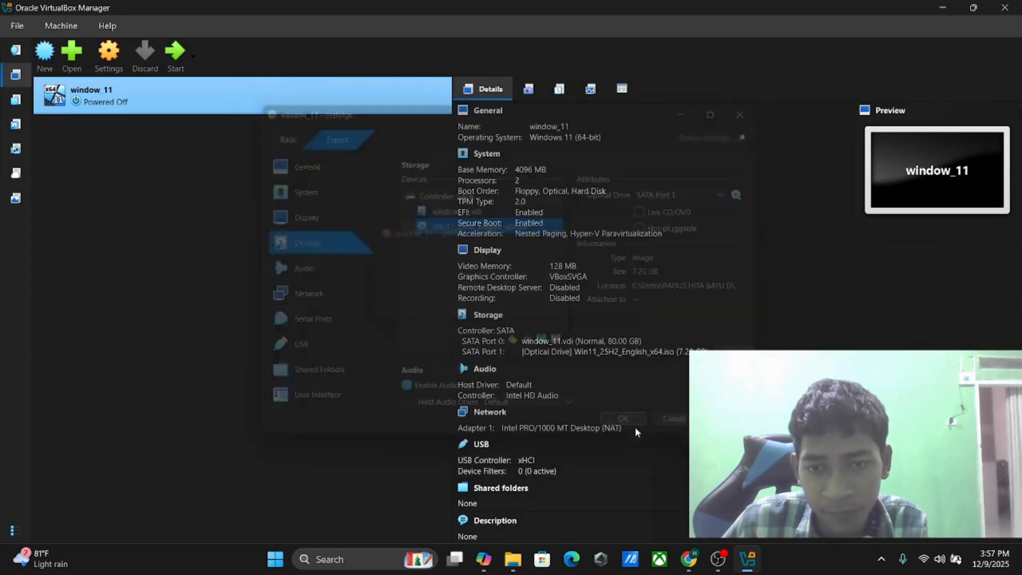
left_click(719, 559)
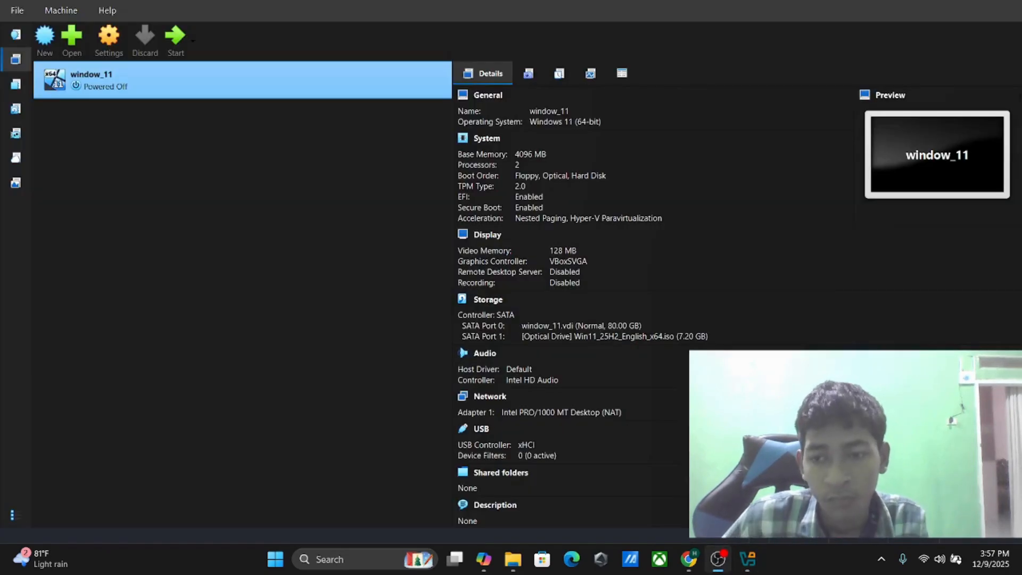
key("alt+Tab")
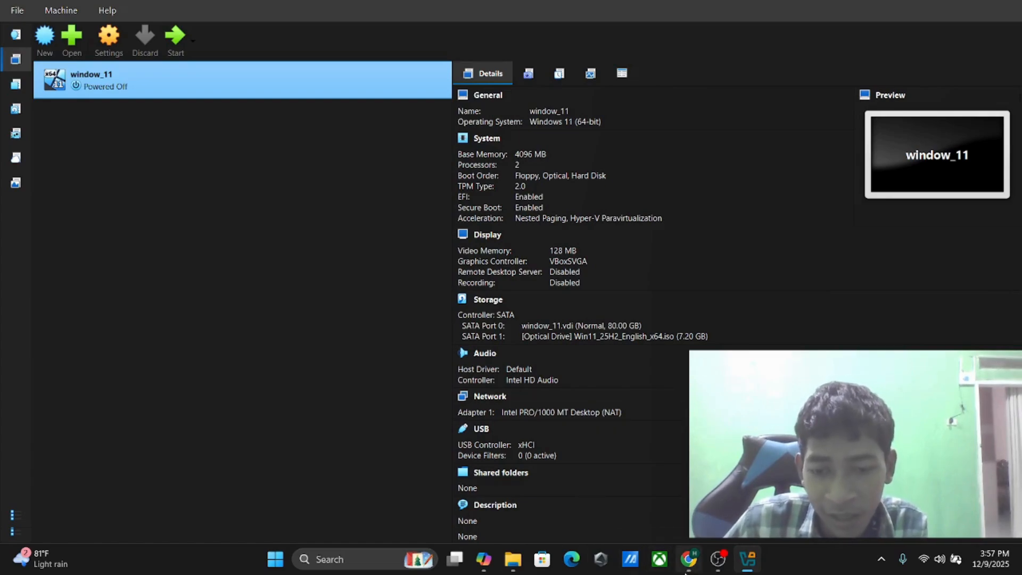
left_click(484, 562)
Return to VirtualBox Manager and start the window_11 virtual machine
left_click(748, 559)
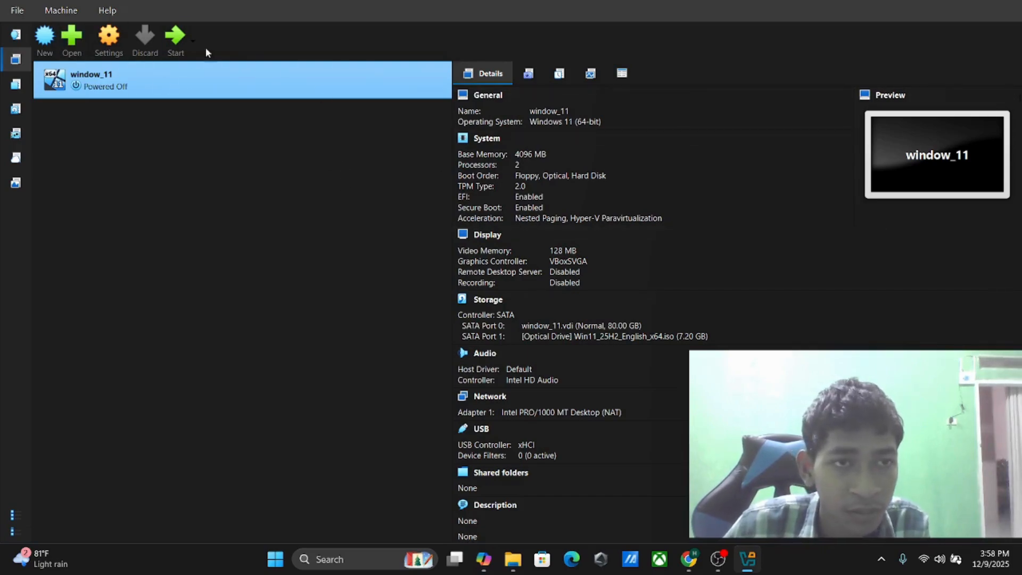
left_click(172, 35)
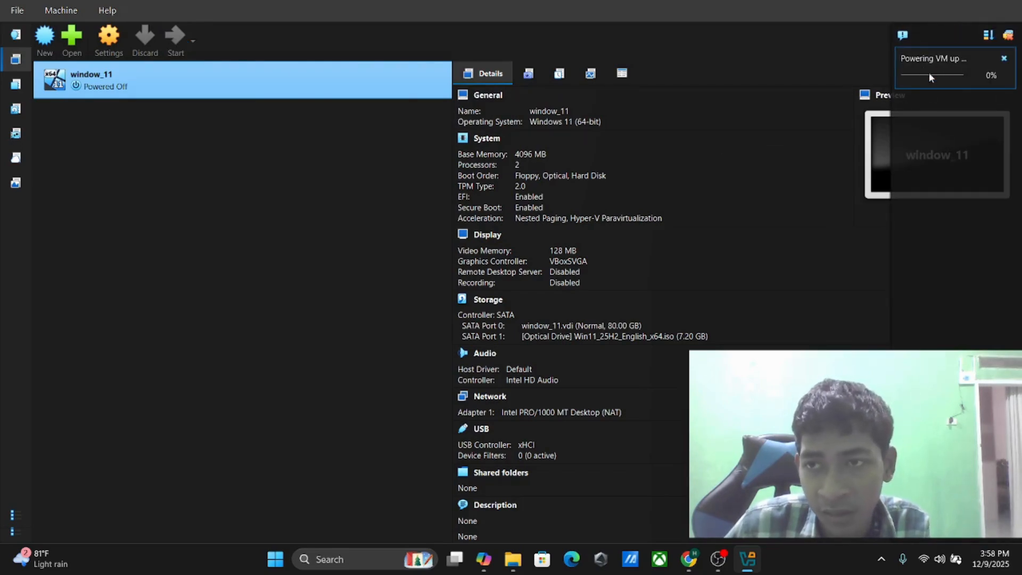
Dismiss the mouse integration and auto capture keyboard notifications in the running window_11 machine
left_click(720, 568)
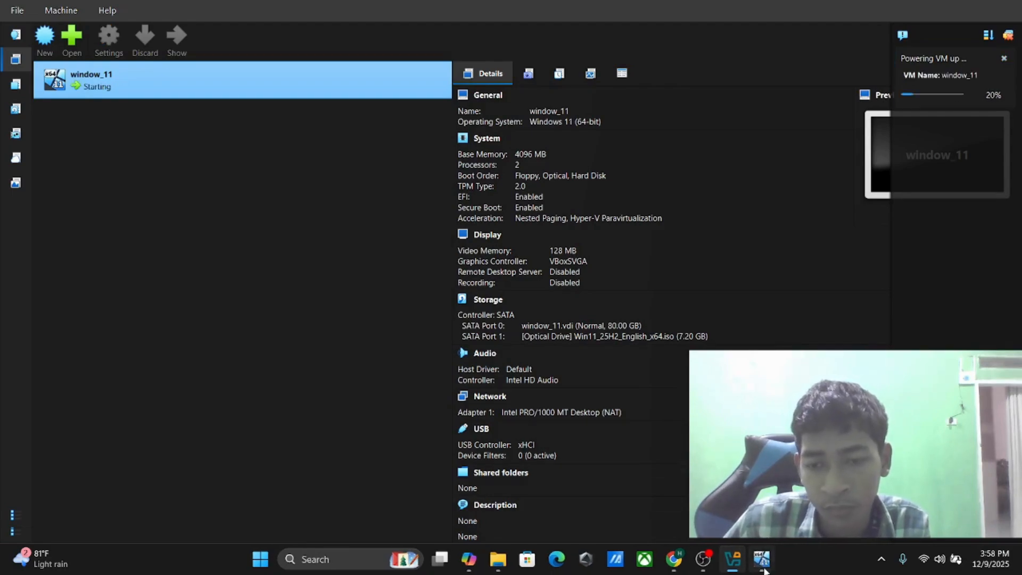
left_click(704, 564)
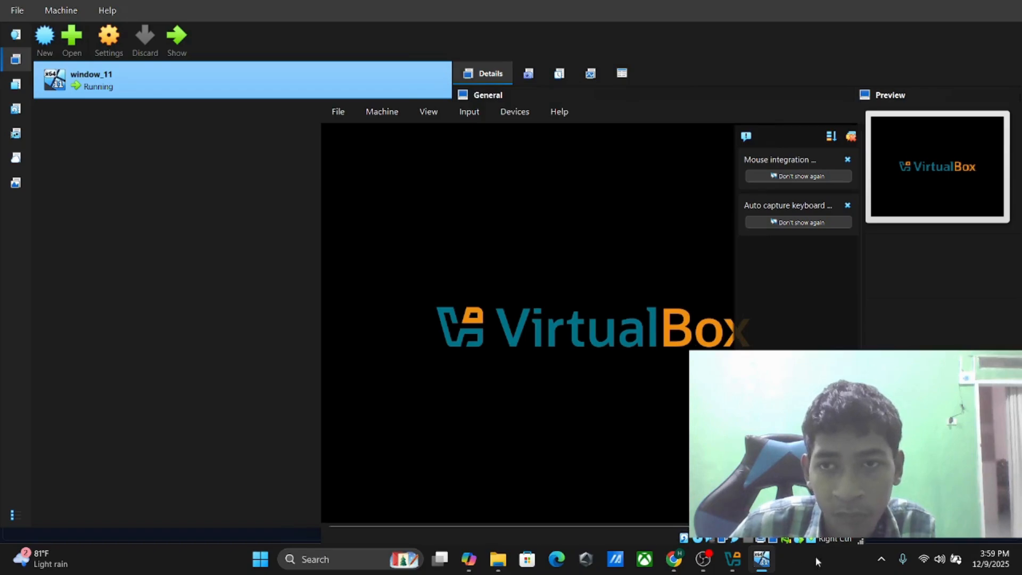
left_click(848, 205)
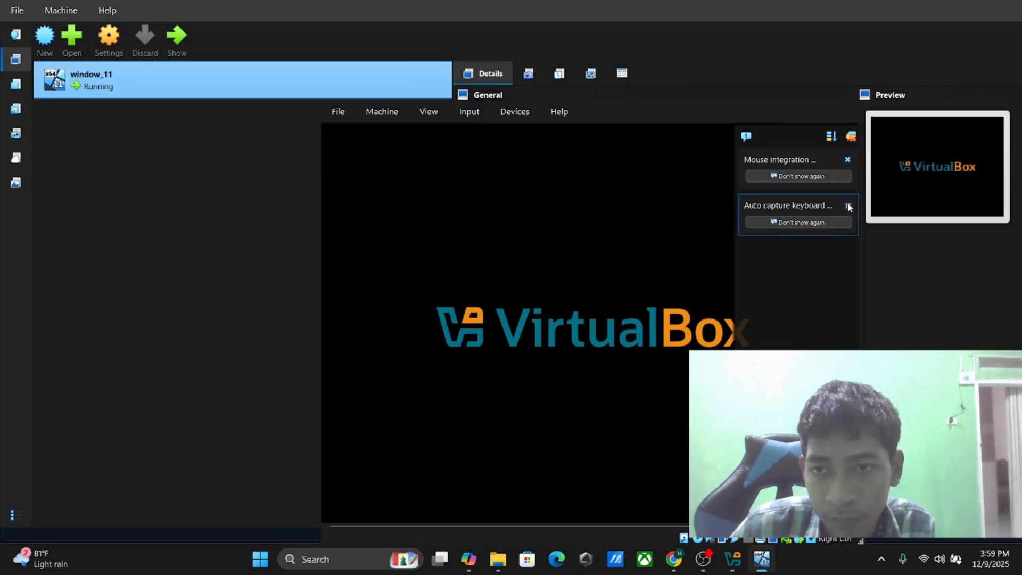
left_click(847, 159)
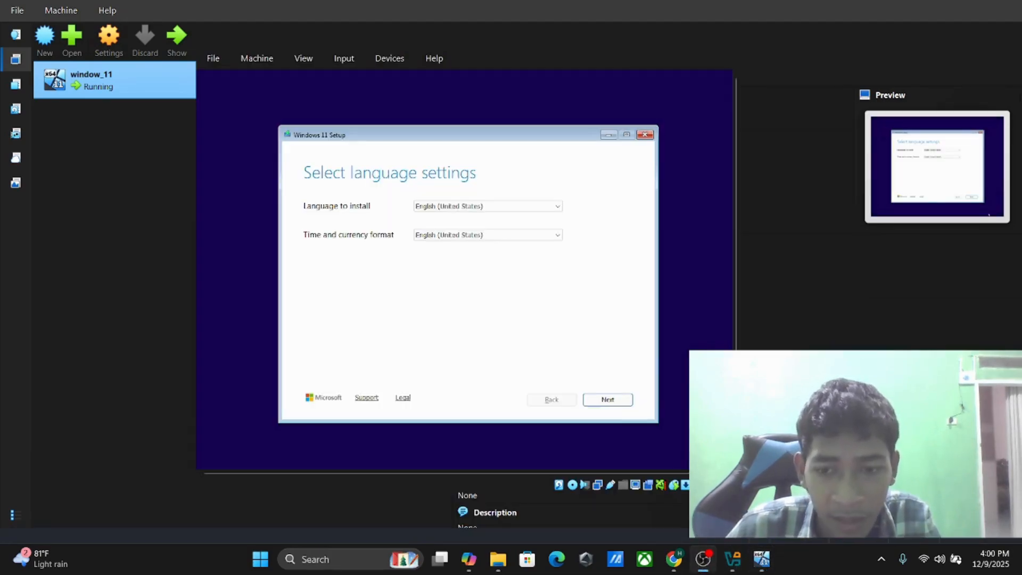
Accept English (United States) as the Windows 11 Setup language and format, and continue to the setup options
left_click(609, 402)
left_click(607, 400)
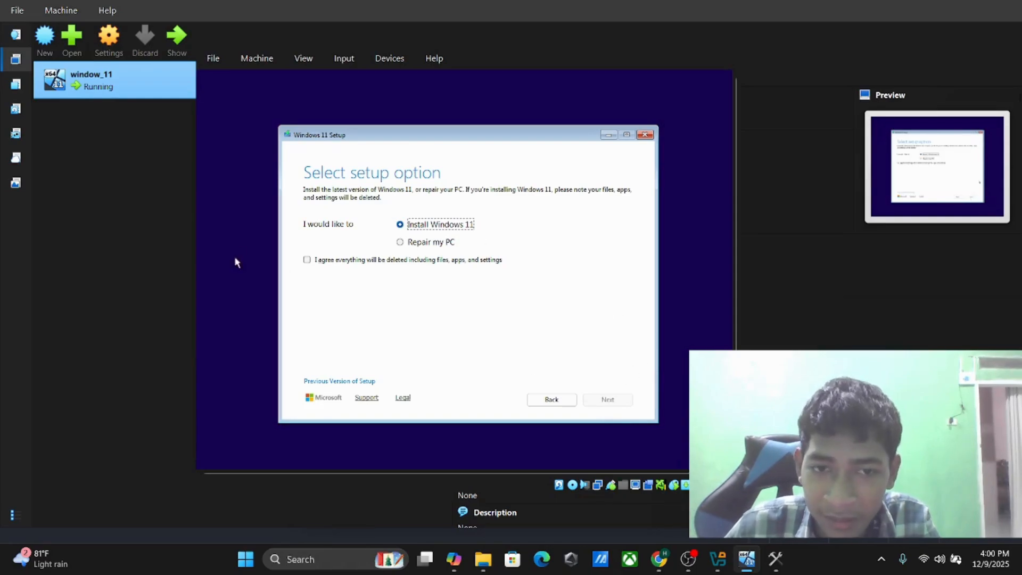
Choose to install Windows 11, agree that everything will be deleted, and continue without a product key
left_click(320, 259)
left_click(607, 399)
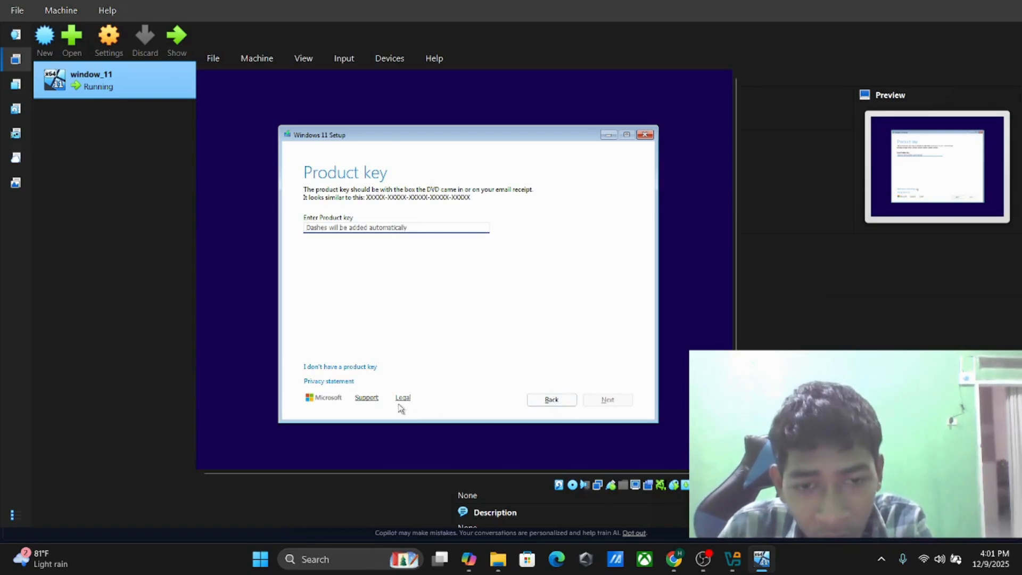
left_click(360, 367)
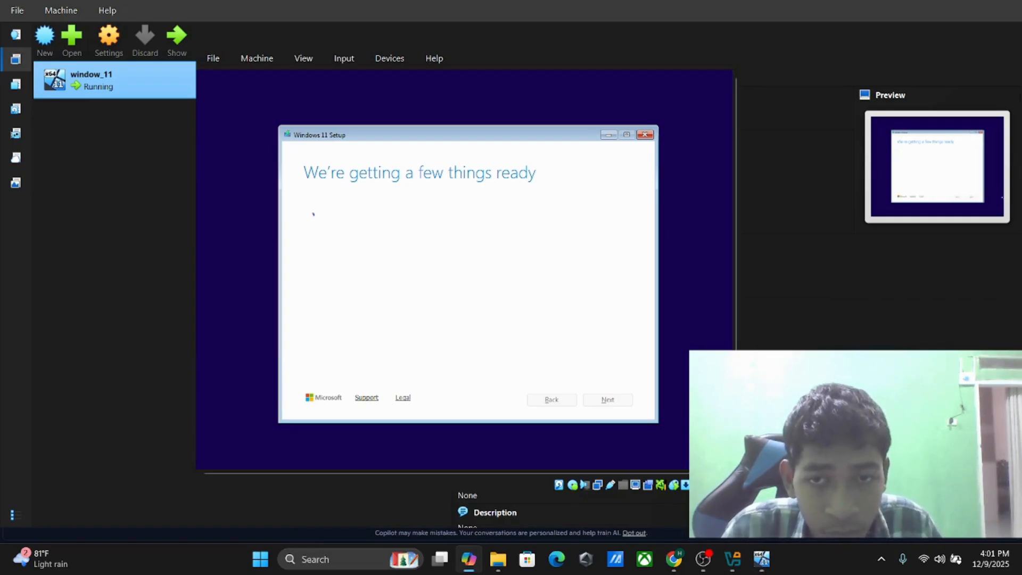
Bring the window_11 machine to the front and continue setup with the Windows 11 Home image
left_click(764, 568)
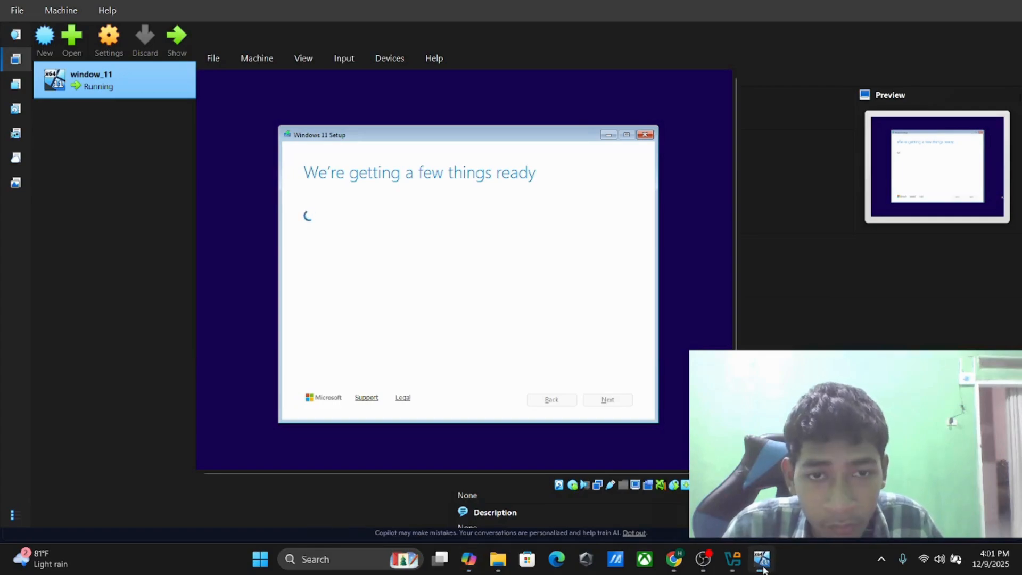
left_click(734, 564)
left_click(706, 569)
left_click(706, 570)
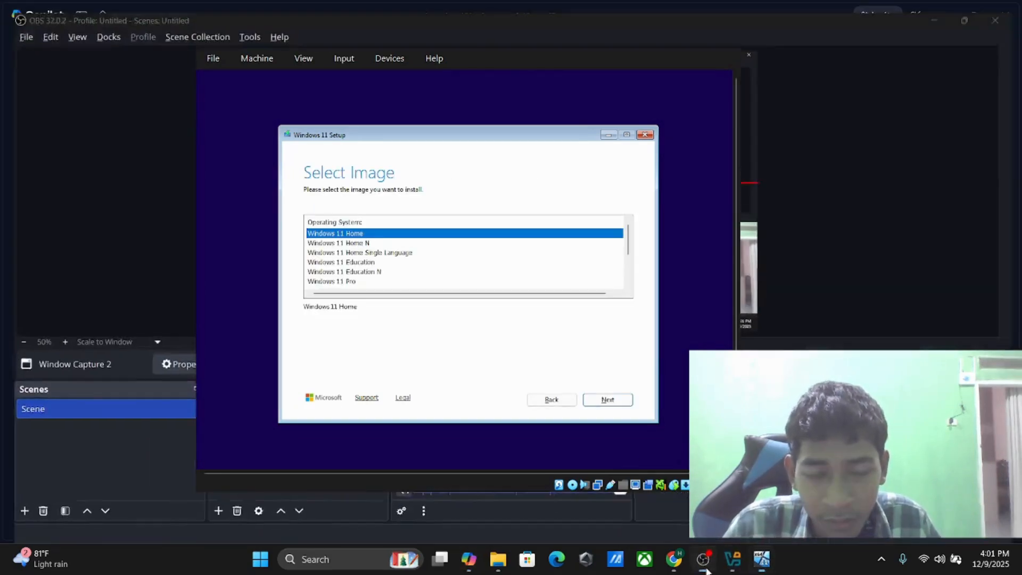
left_click(762, 565)
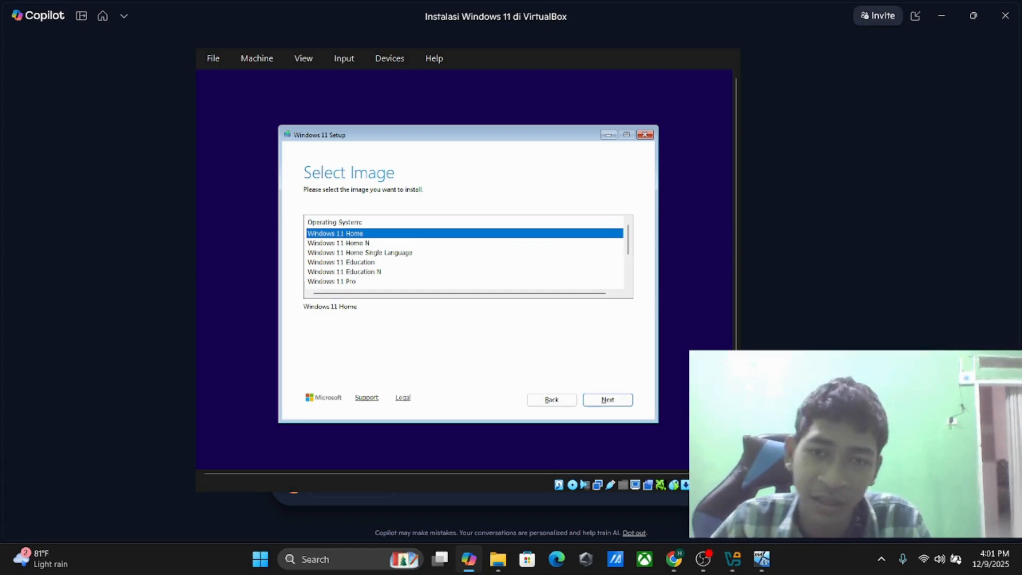
left_click(762, 559)
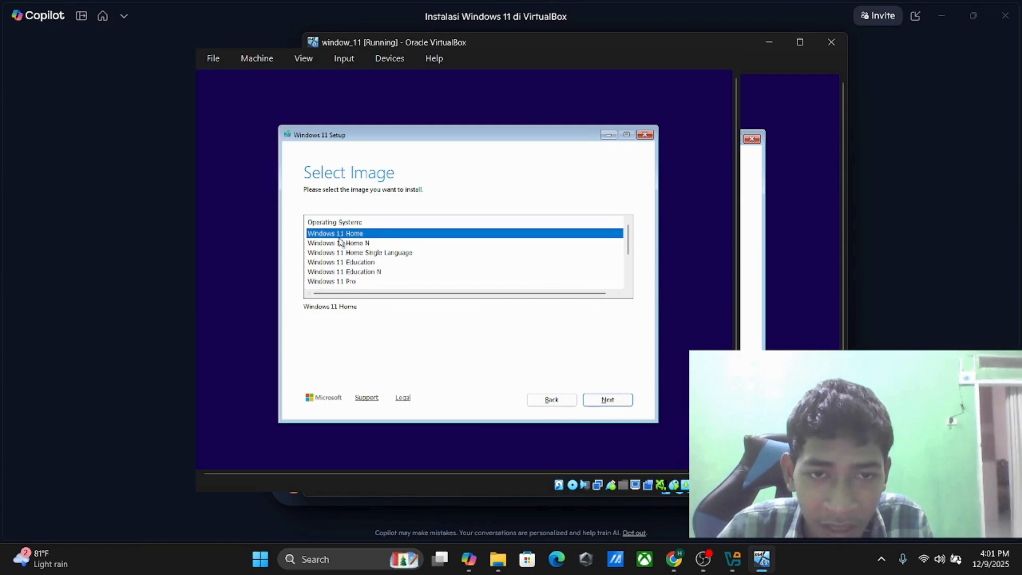
left_click(613, 403)
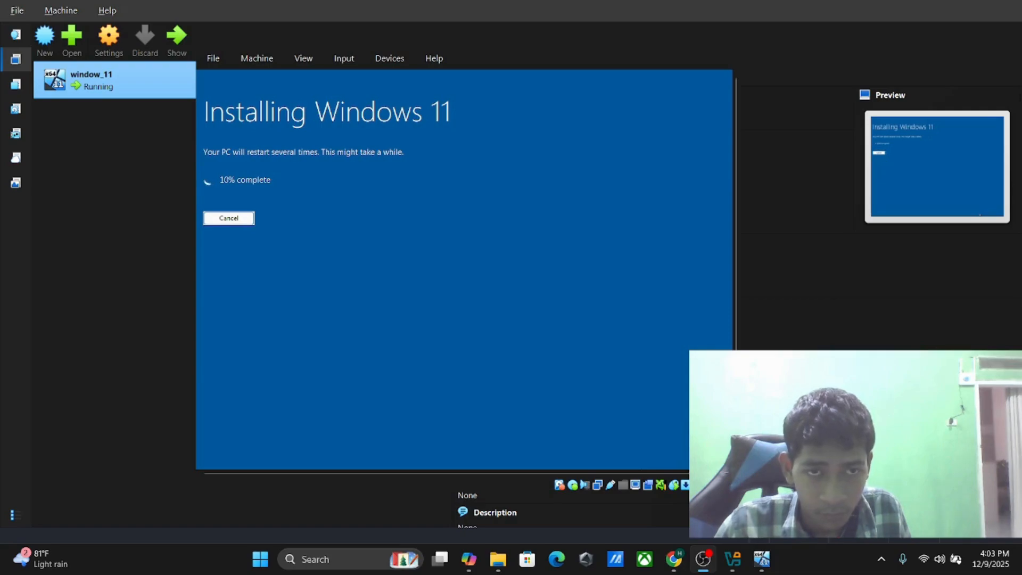
left_click(764, 561)
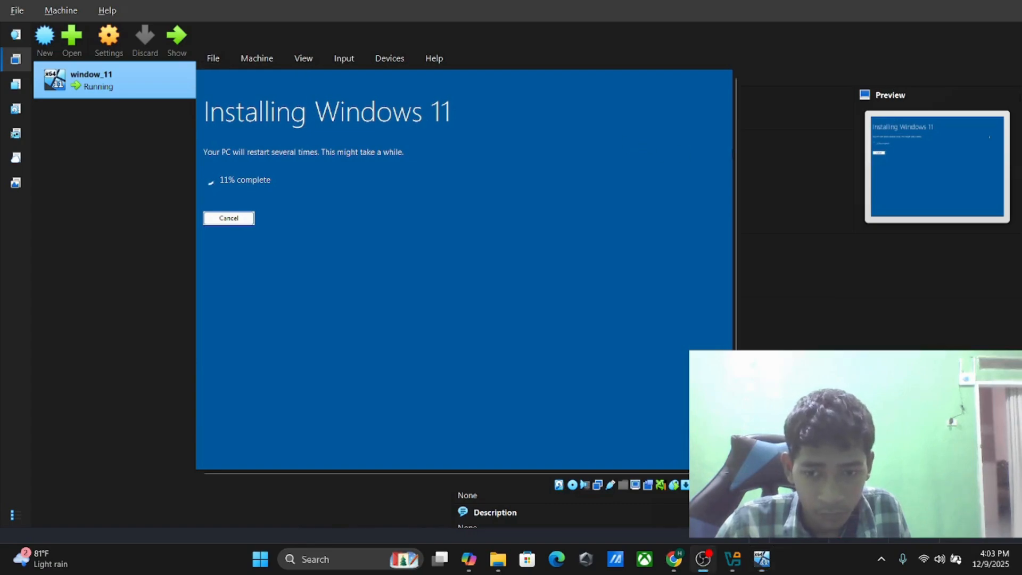
left_click(703, 559)
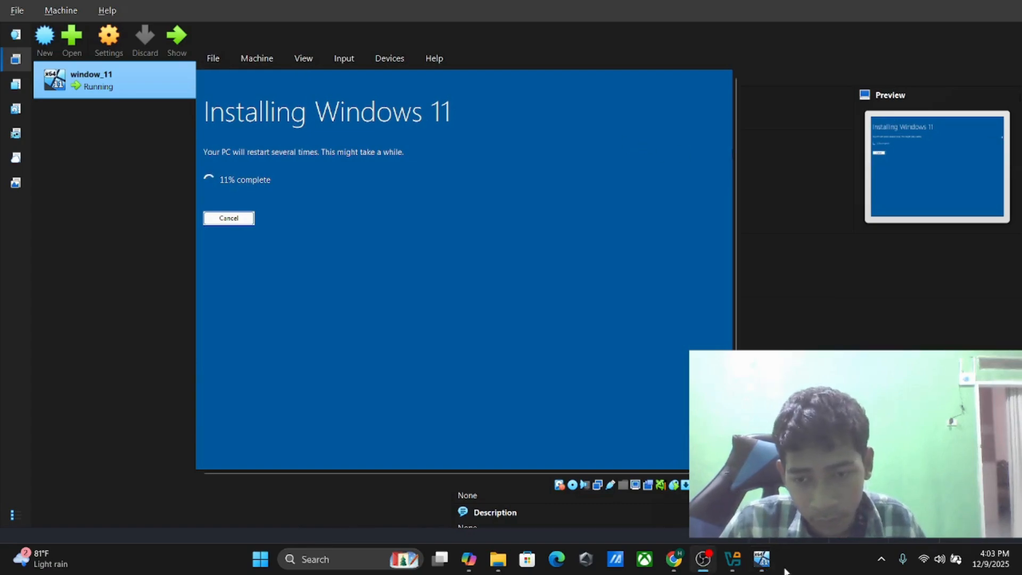
left_click(764, 565)
left_click(407, 559)
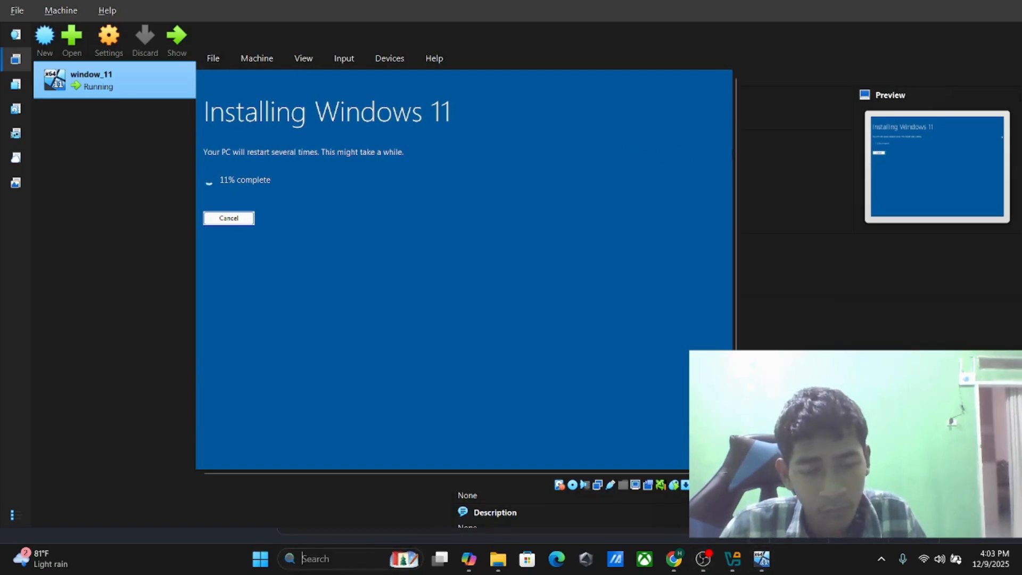
left_click(746, 125)
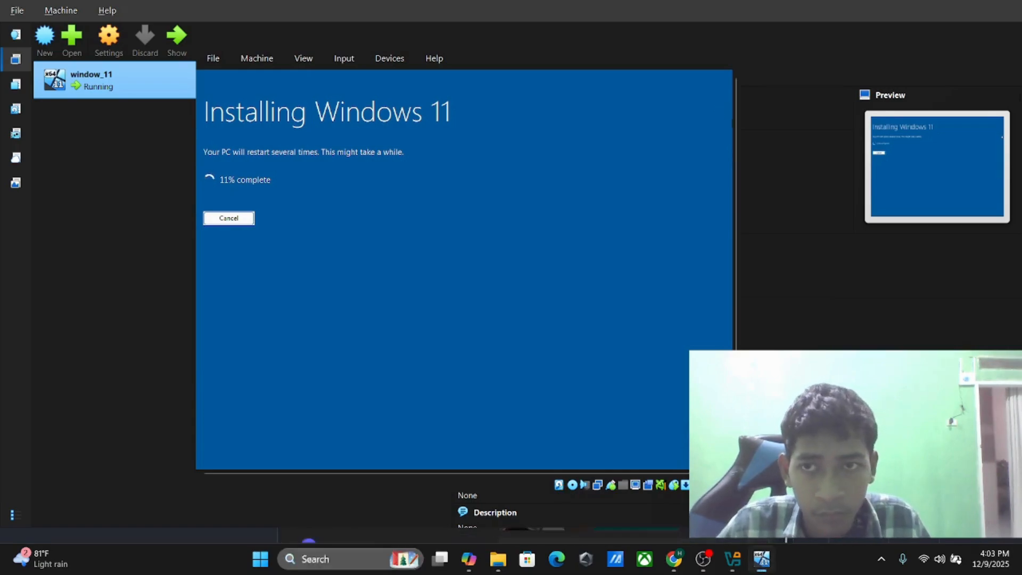
left_click(340, 566)
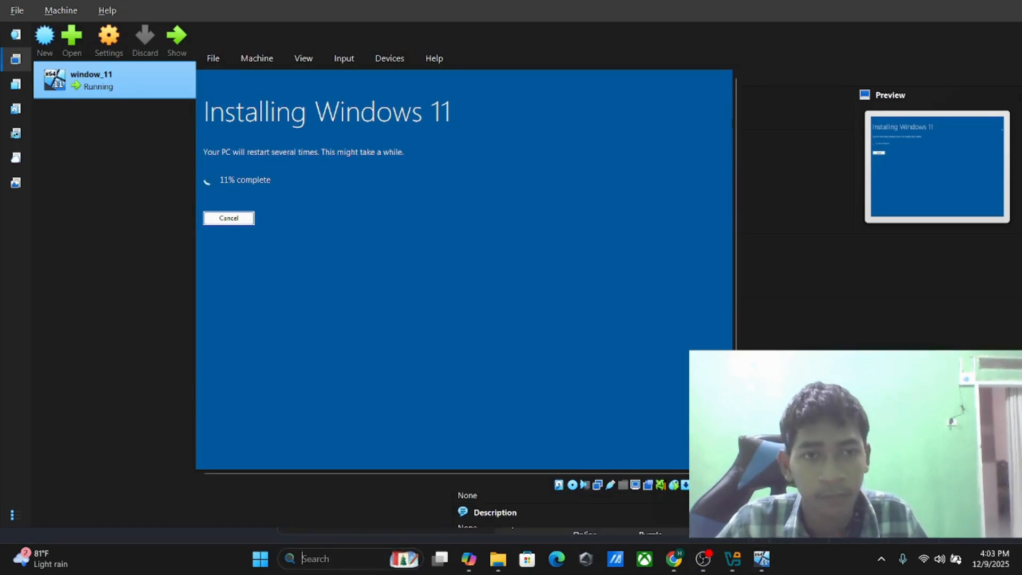
key("Escape")
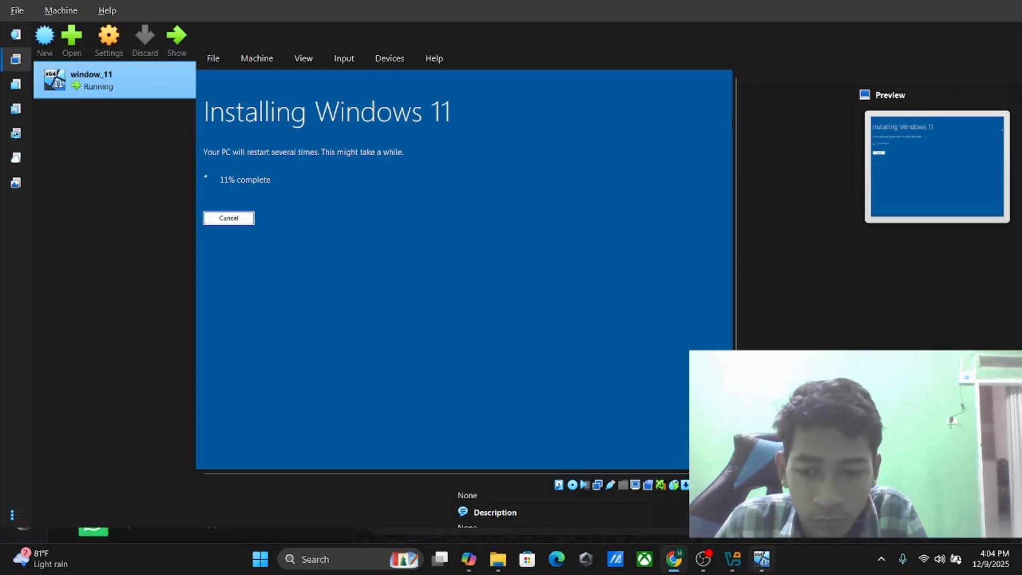
left_click(762, 559)
key("alt+Tab")
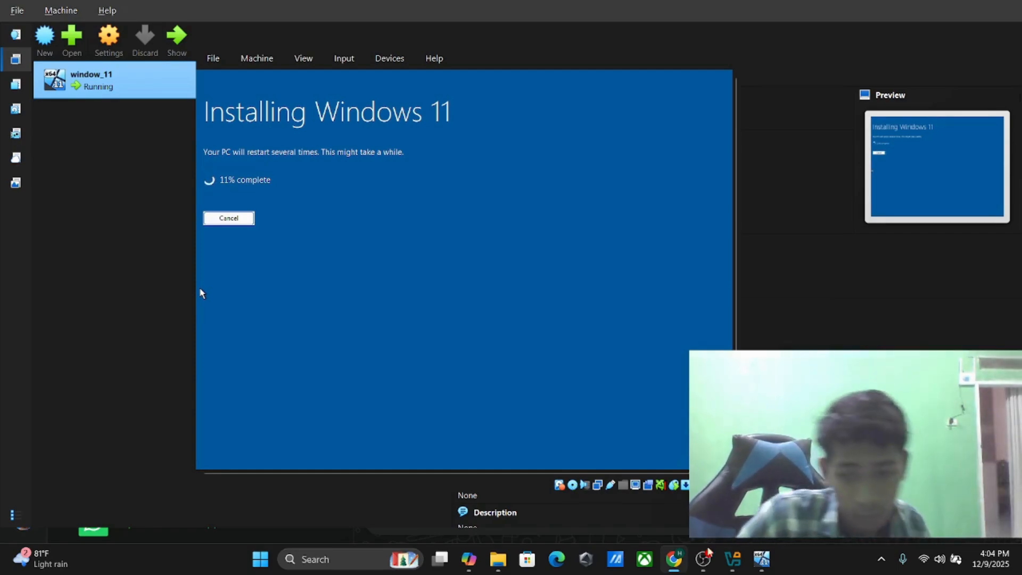
left_click(761, 559)
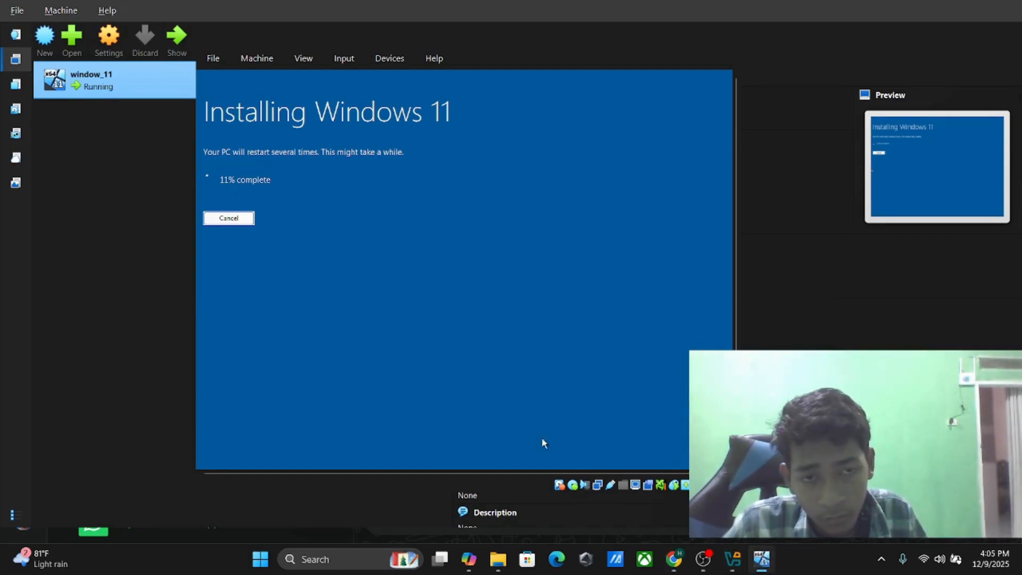
left_click(733, 559)
left_click(733, 559)
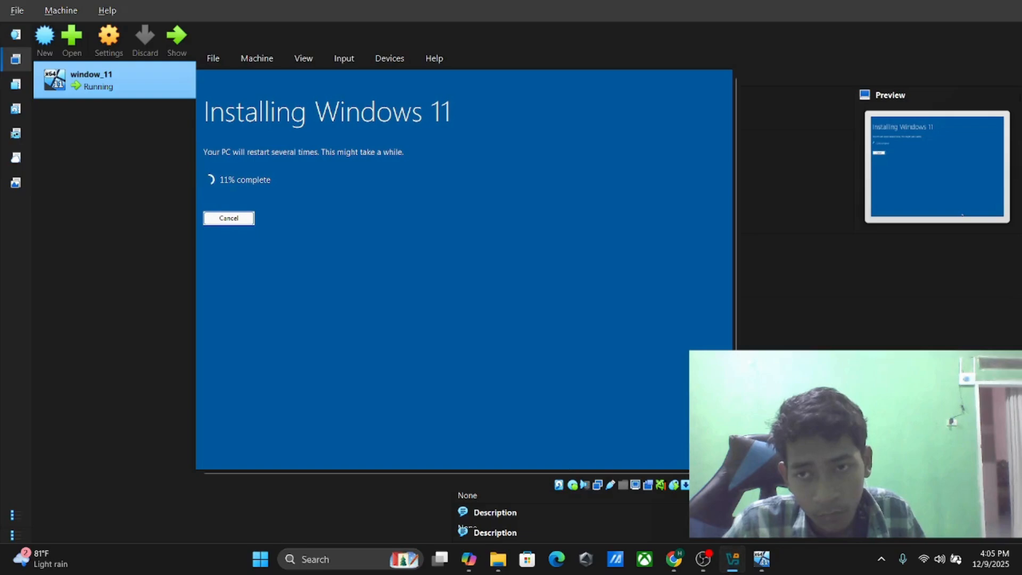
left_click(733, 559)
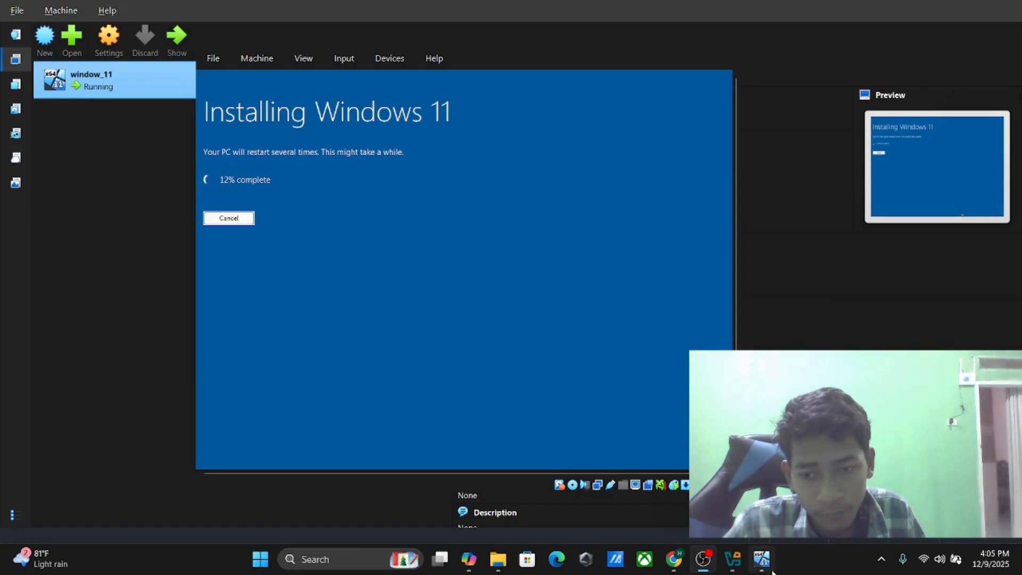
left_click(617, 164)
left_click(658, 40)
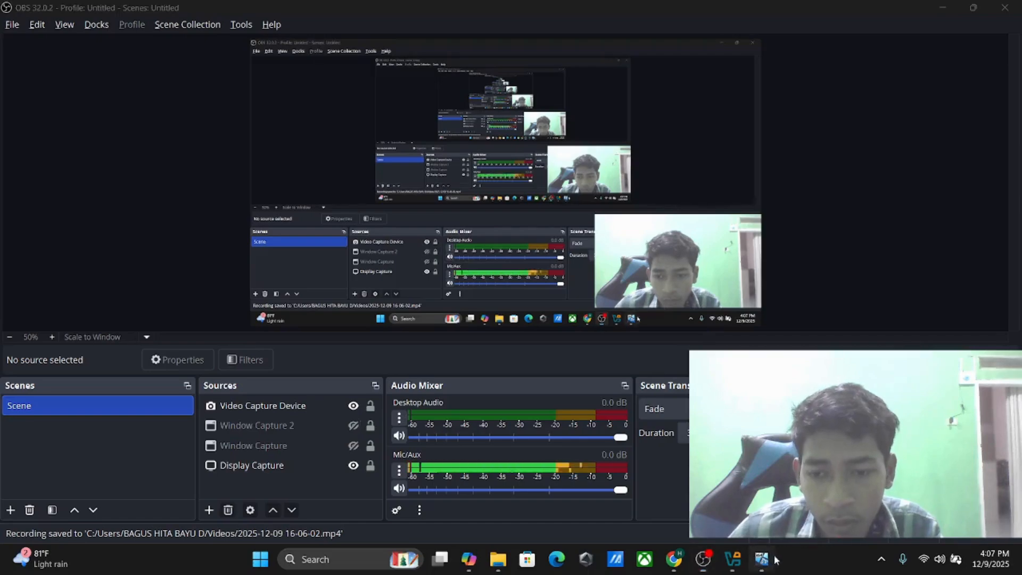
Return to VirtualBox Manager and create a new 64-bit Ubuntu virtual machine named ubuntu_destop
left_click(762, 559)
left_click(734, 561)
left_click(761, 560)
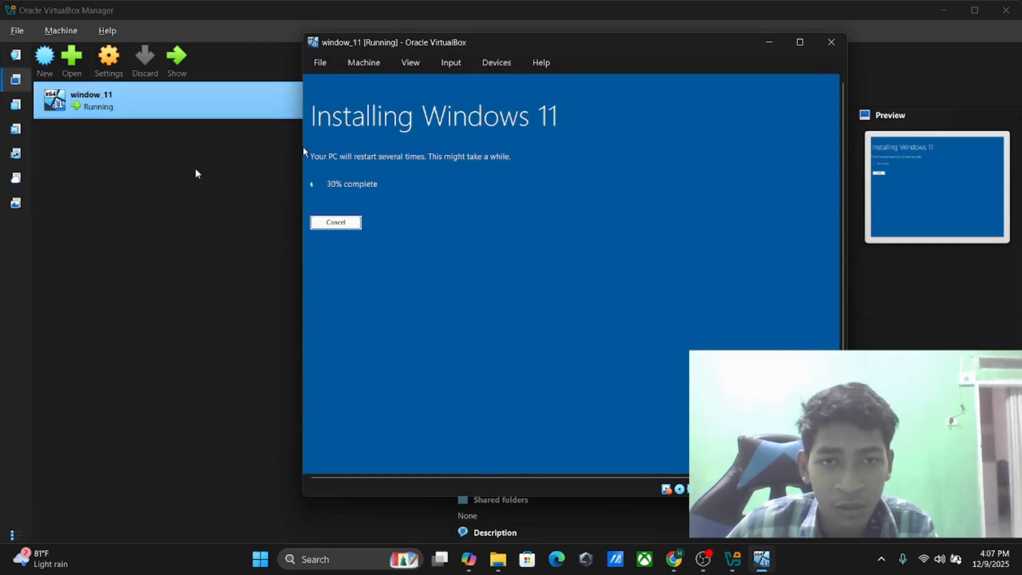
left_click(168, 208)
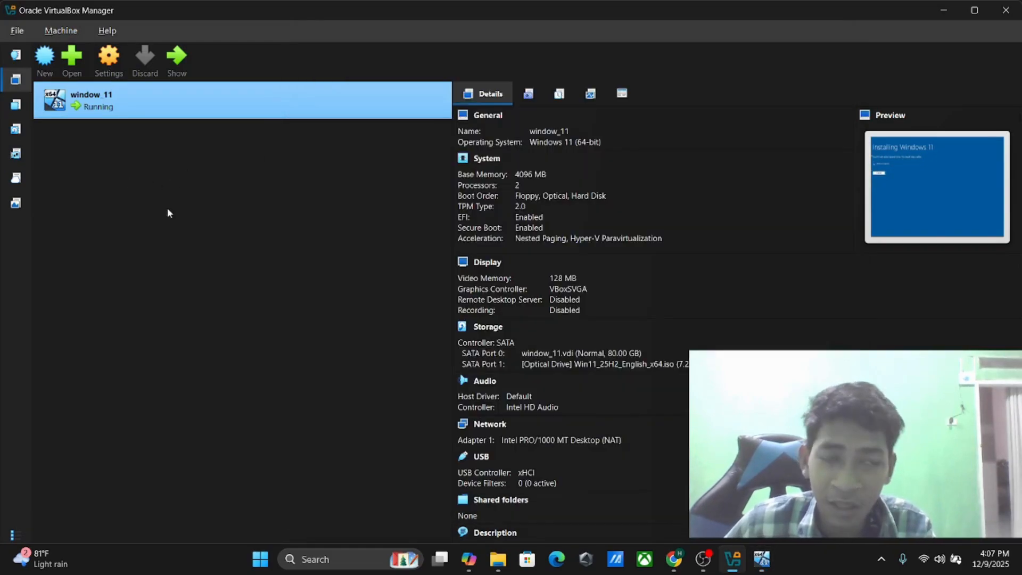
left_click(45, 55)
type("ub")
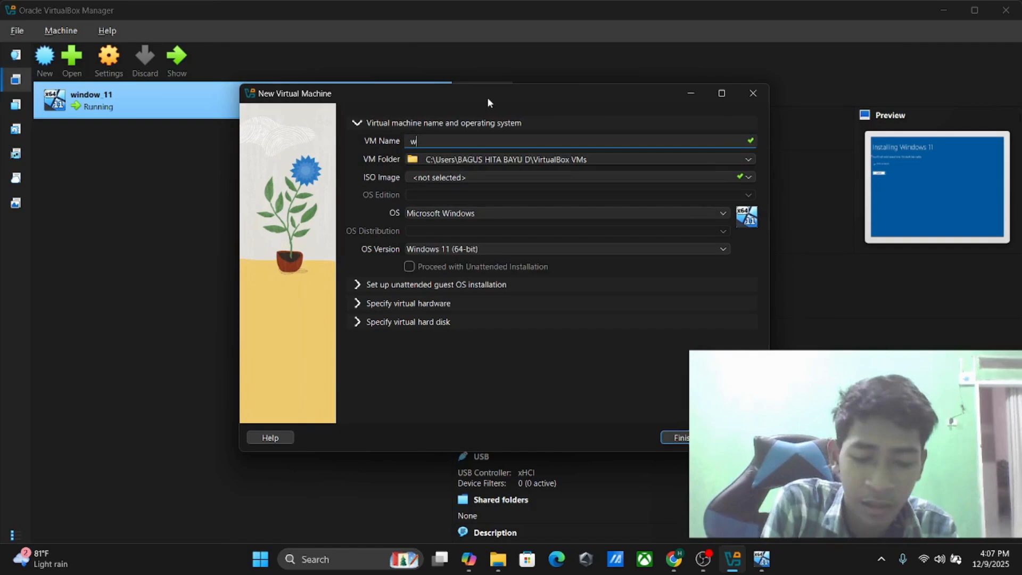
type("untu")
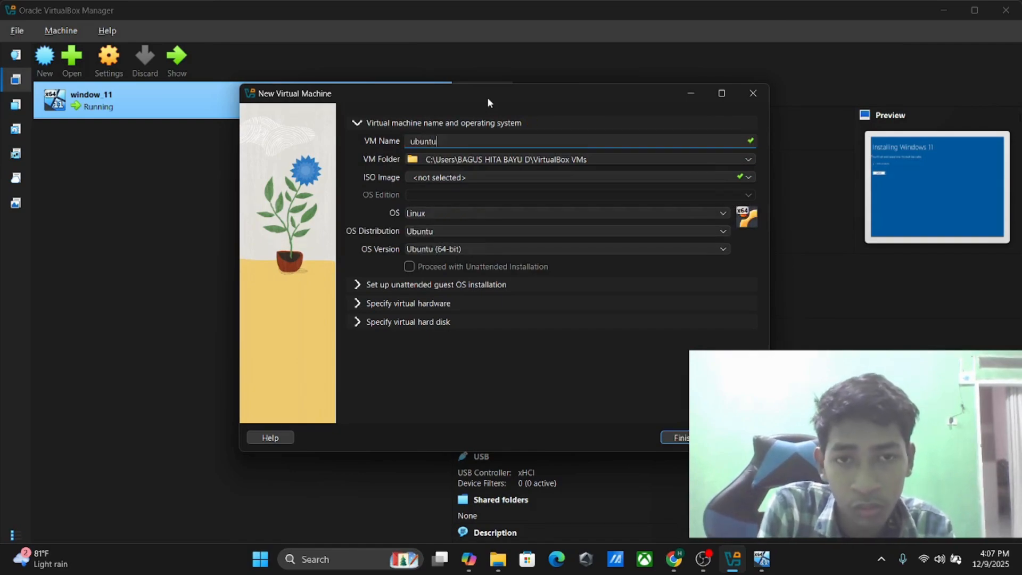
type(" destop")
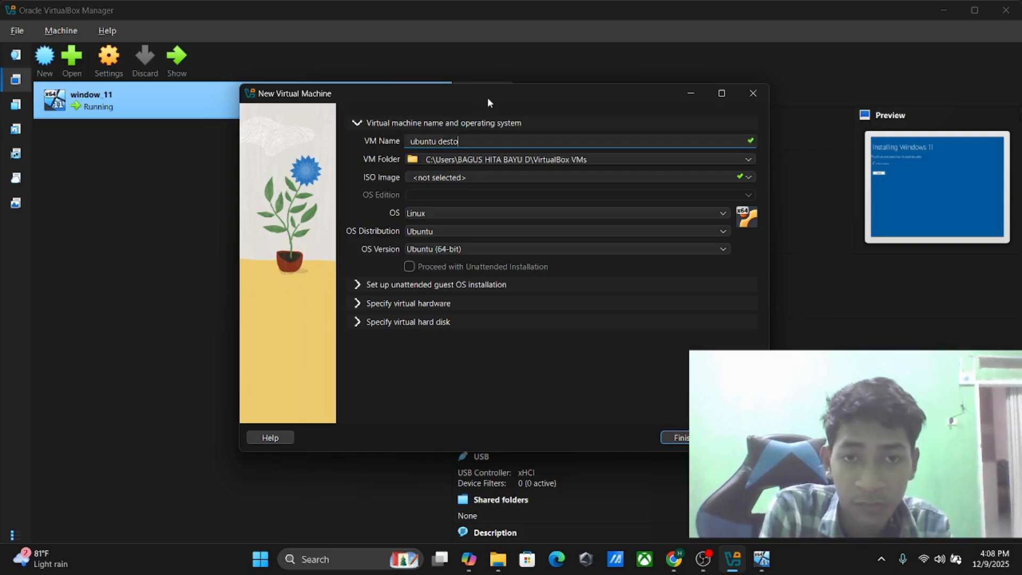
left_click(437, 141)
key("BackSpace")
type("_")
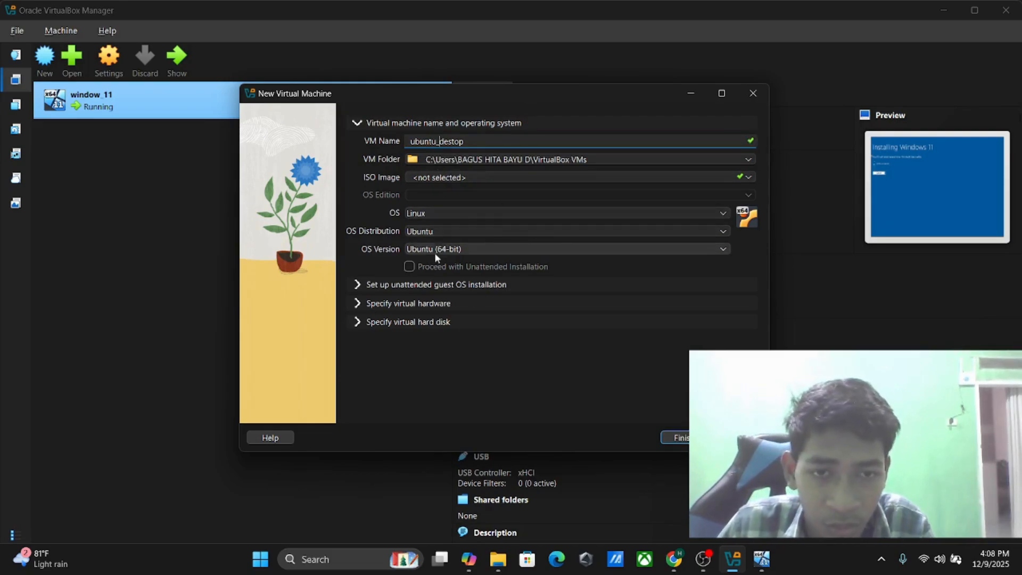
left_click(685, 432)
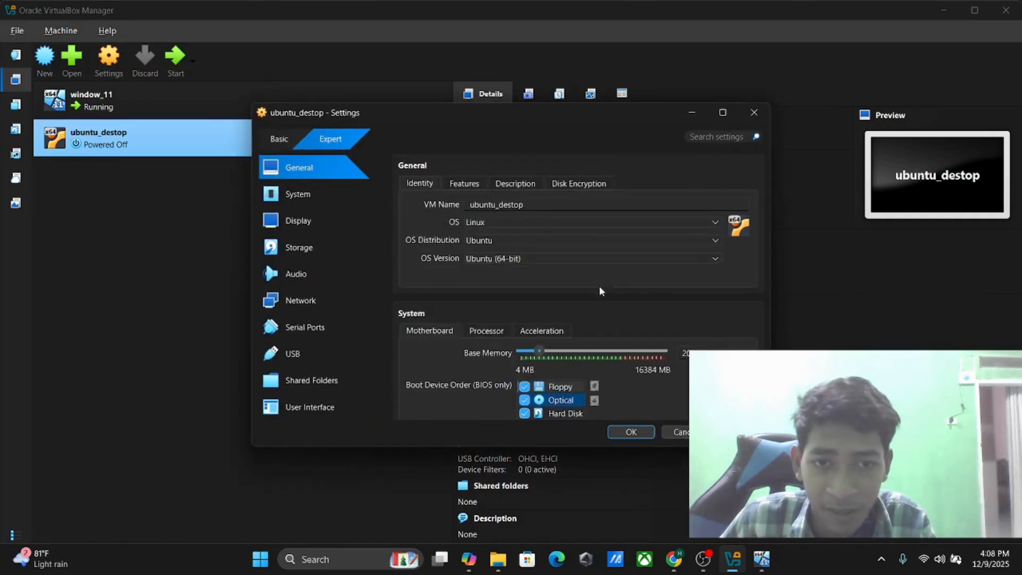
In ubuntu_destop's storage settings, load the ubuntu-24.04.3-desktop-amd64 image from Downloads into the empty IDE optical drive and save the settings
left_click(301, 251)
left_click(696, 215)
left_click(575, 238)
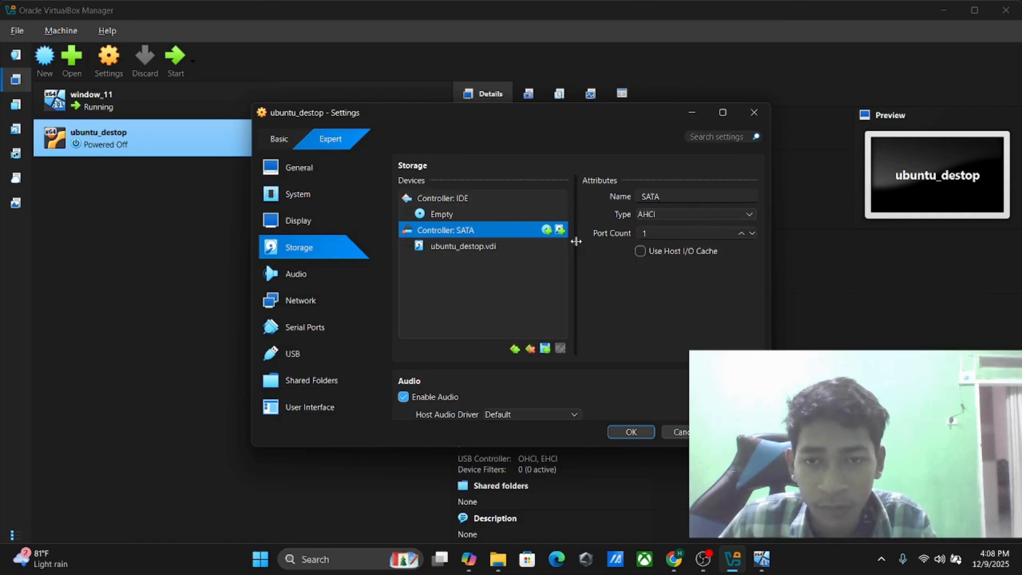
left_click(502, 215)
left_click(750, 197)
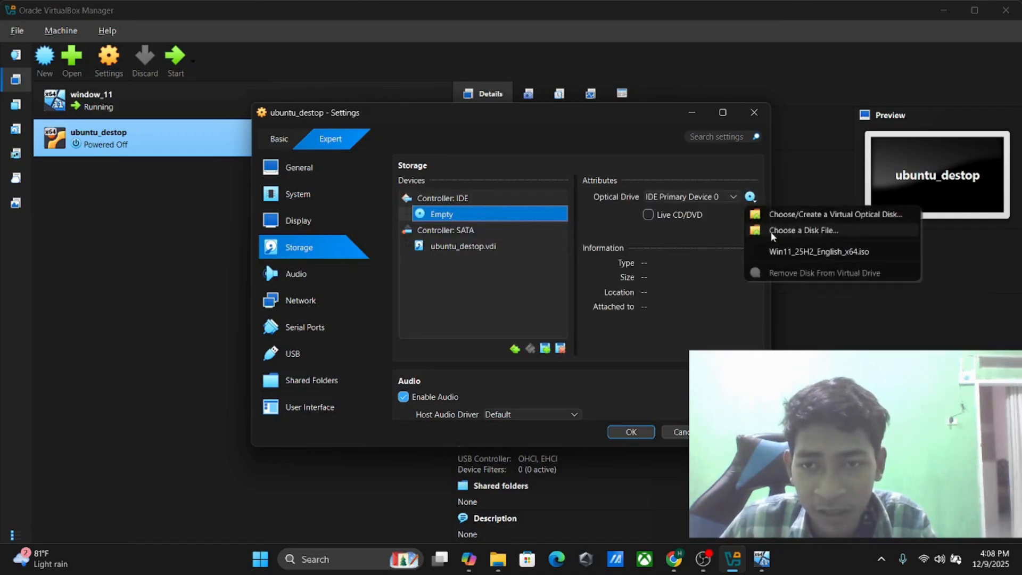
left_click(788, 233)
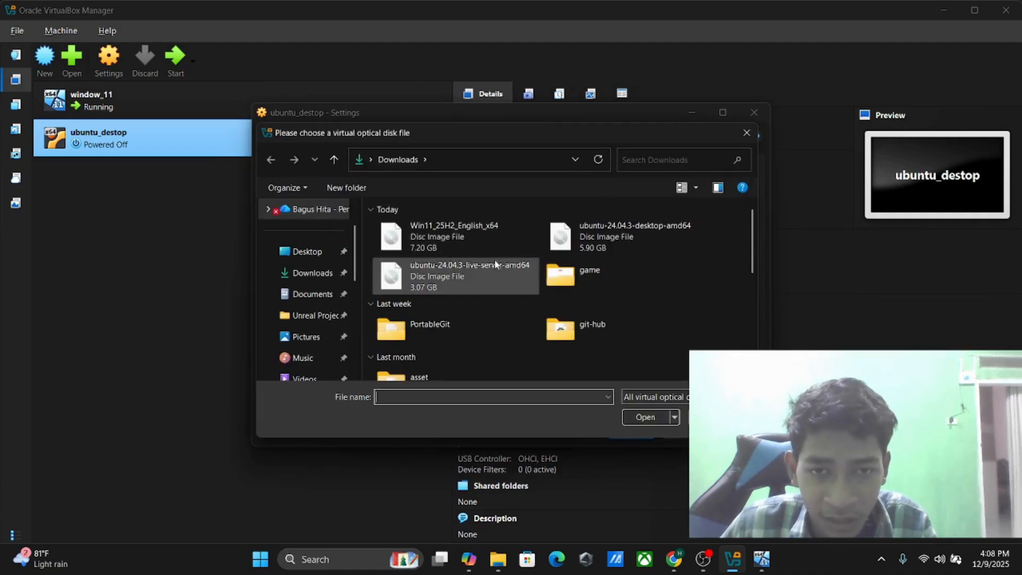
left_click(667, 249)
double_click(667, 249)
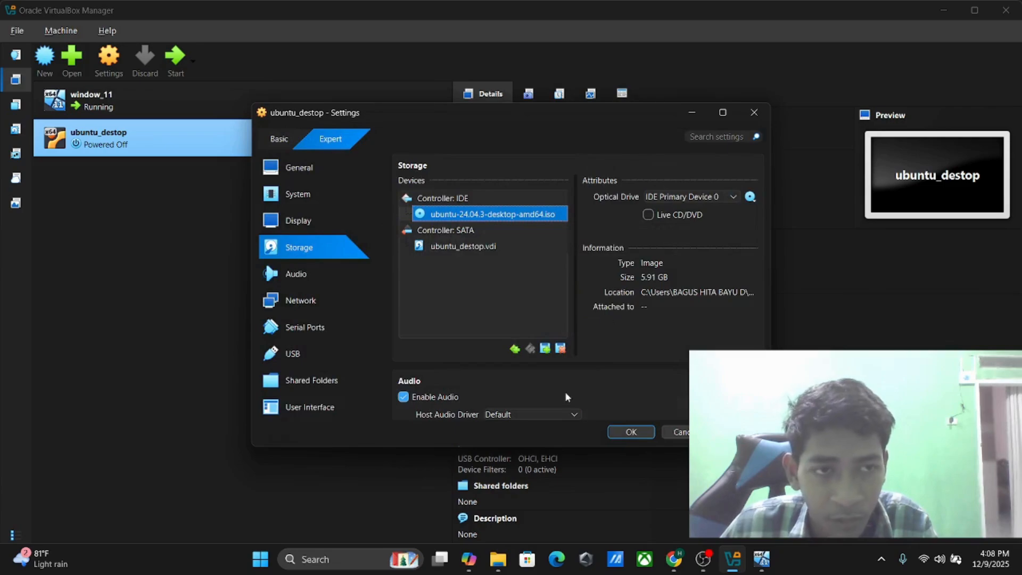
left_click(632, 432)
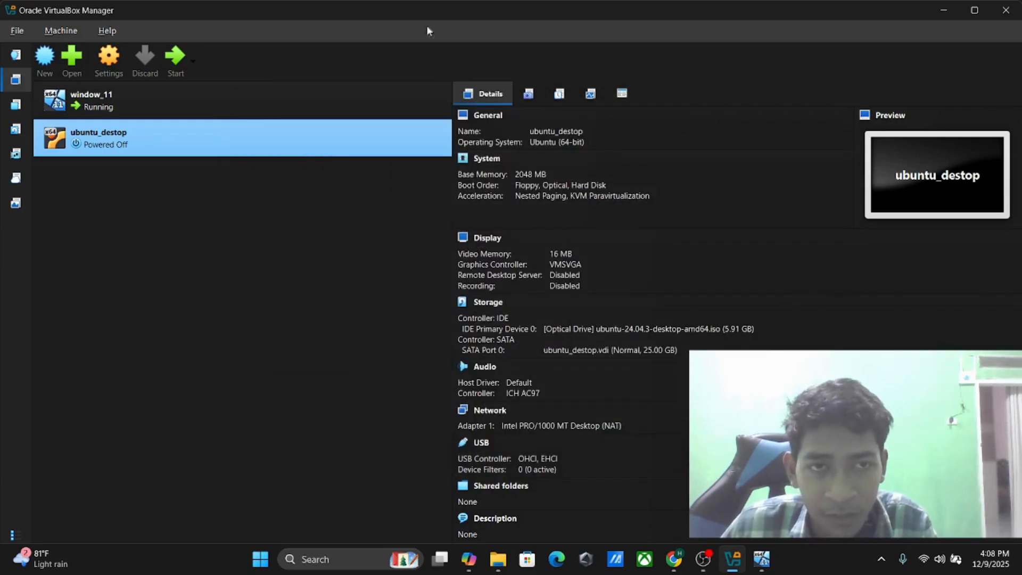
Start the ubuntu_destop virtual machine, check the window_11 installation progress and minimize the window_11 window
left_click(184, 71)
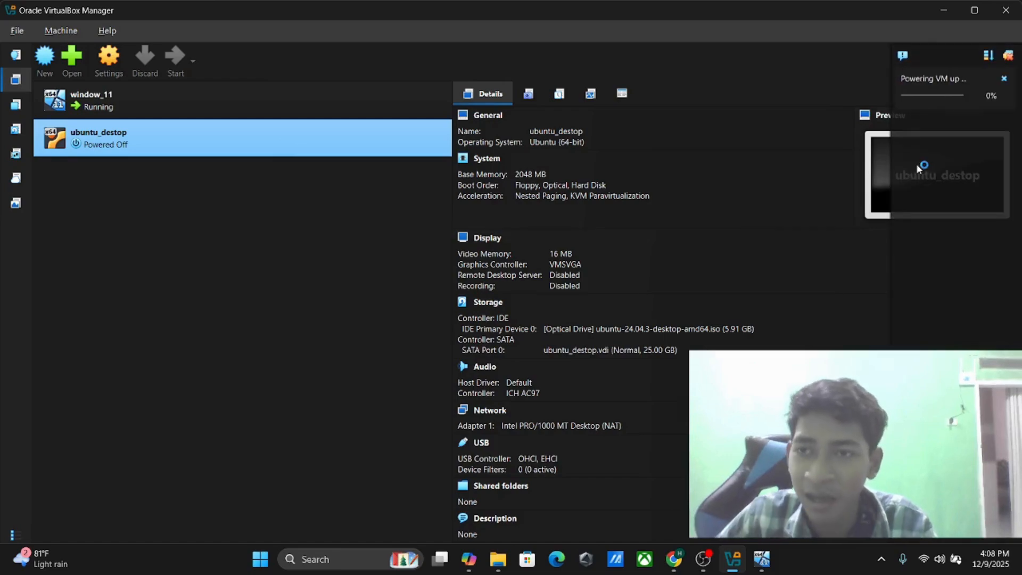
left_click(762, 561)
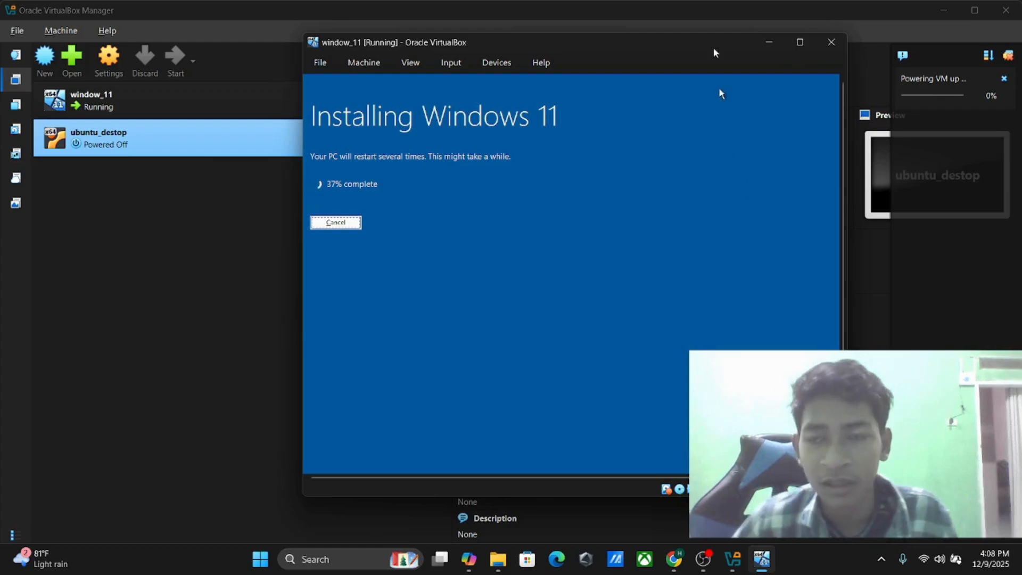
left_click(769, 42)
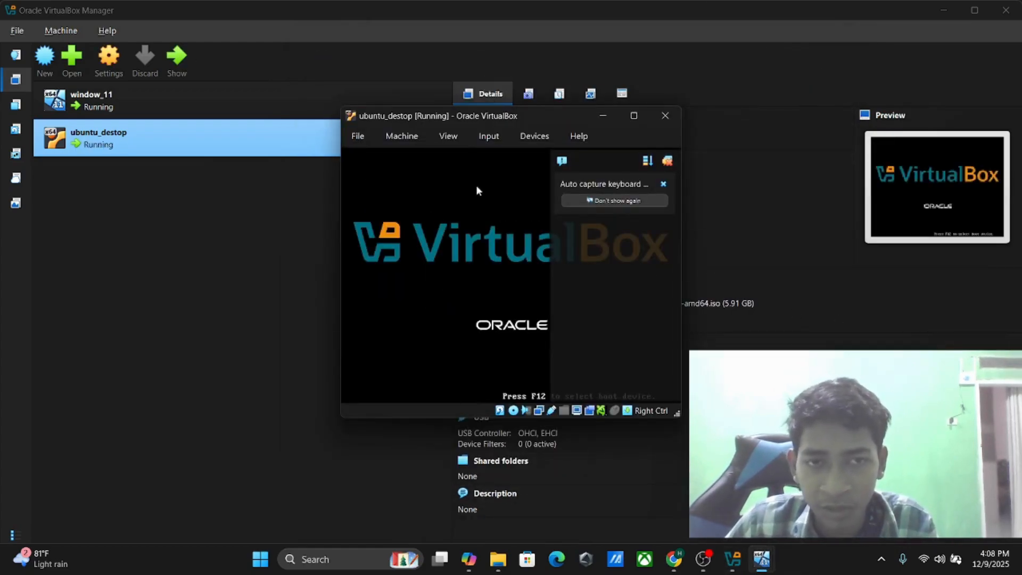
In ubuntu_destop, dismiss the auto capture keyboard notice and boot the Try or Install Ubuntu entry
left_click_drag(504, 118, 382, 119)
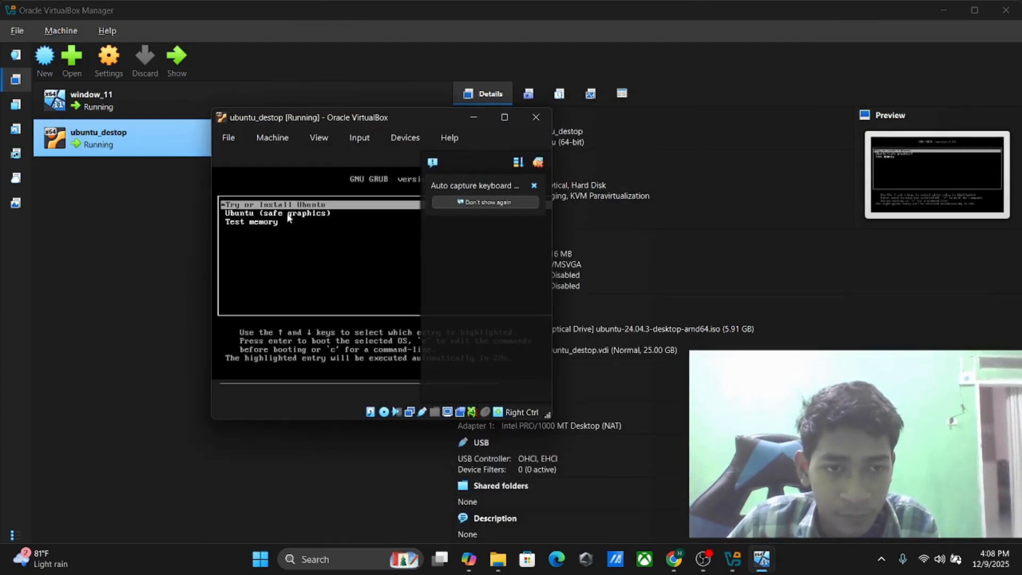
left_click(338, 231)
left_click(355, 365)
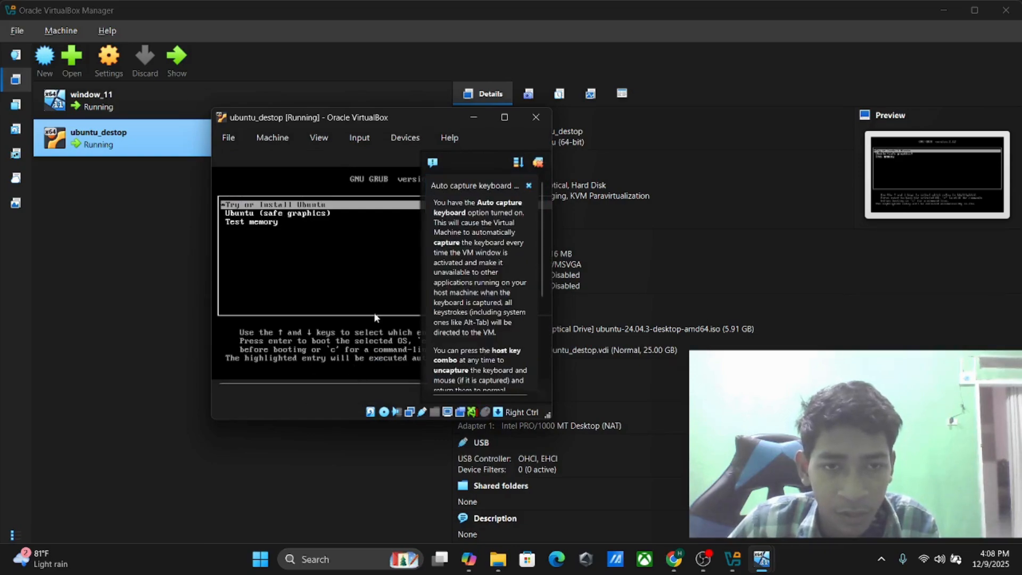
left_click(529, 187)
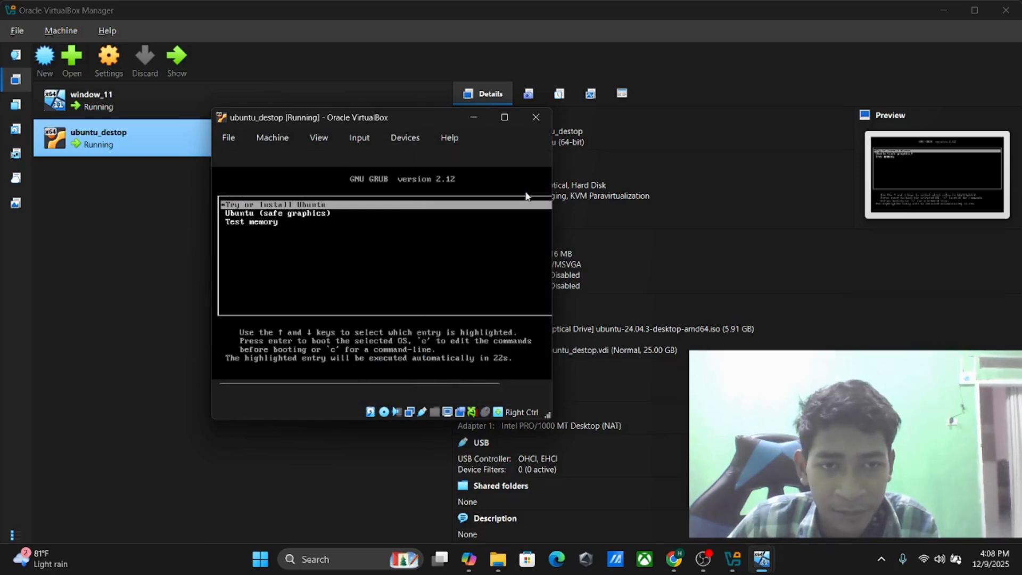
left_click(269, 220)
left_click(353, 361)
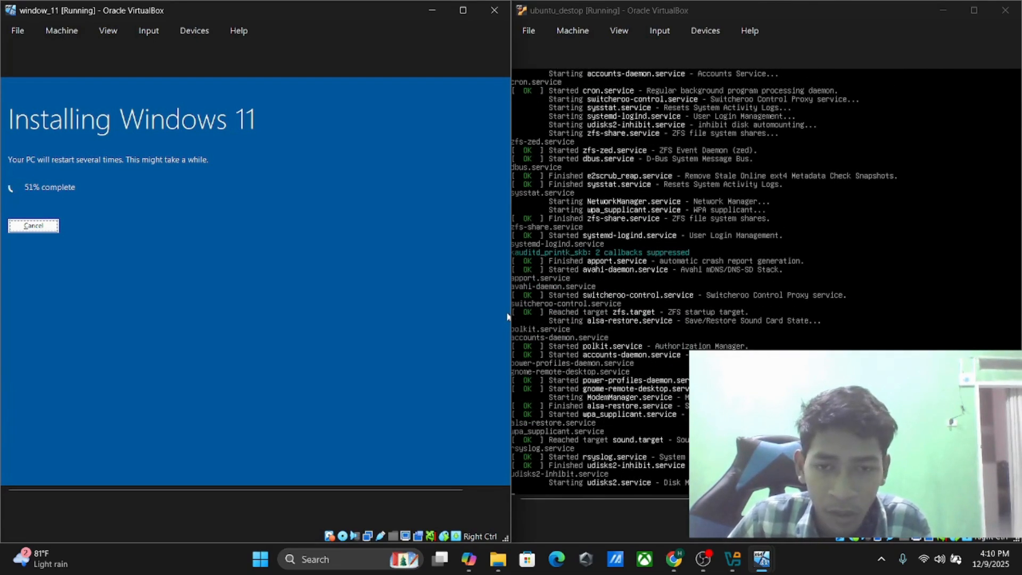
Return to VirtualBox Manager and create a new 64-bit Ubuntu virtual machine named ubuntu server
left_click(732, 560)
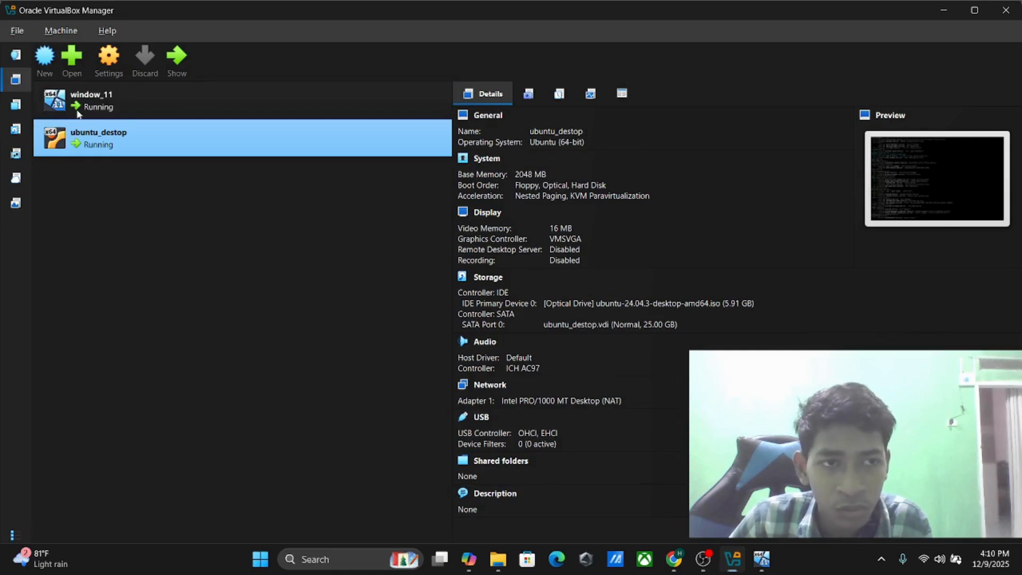
left_click(60, 59)
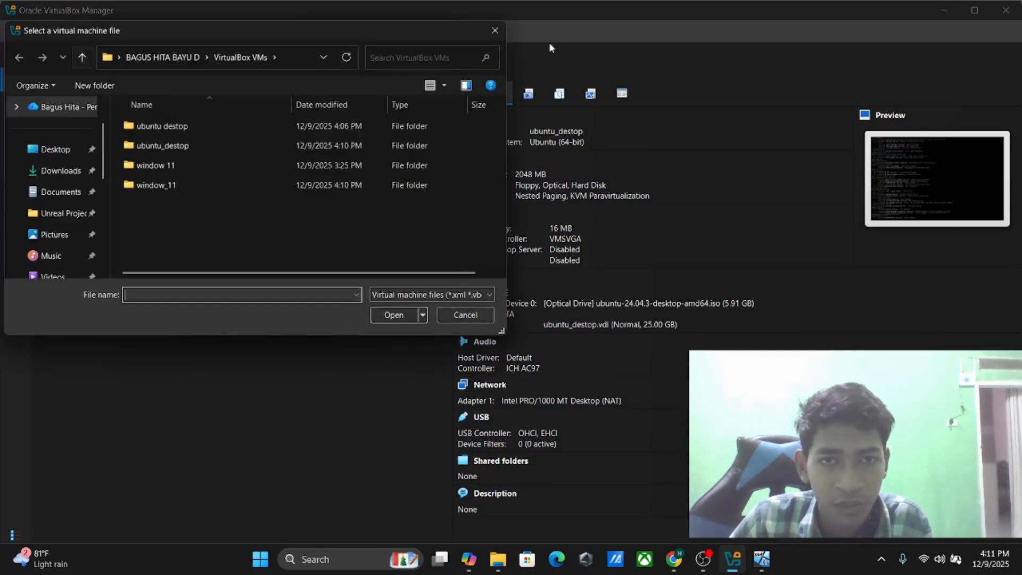
key("Escape")
left_click(51, 64)
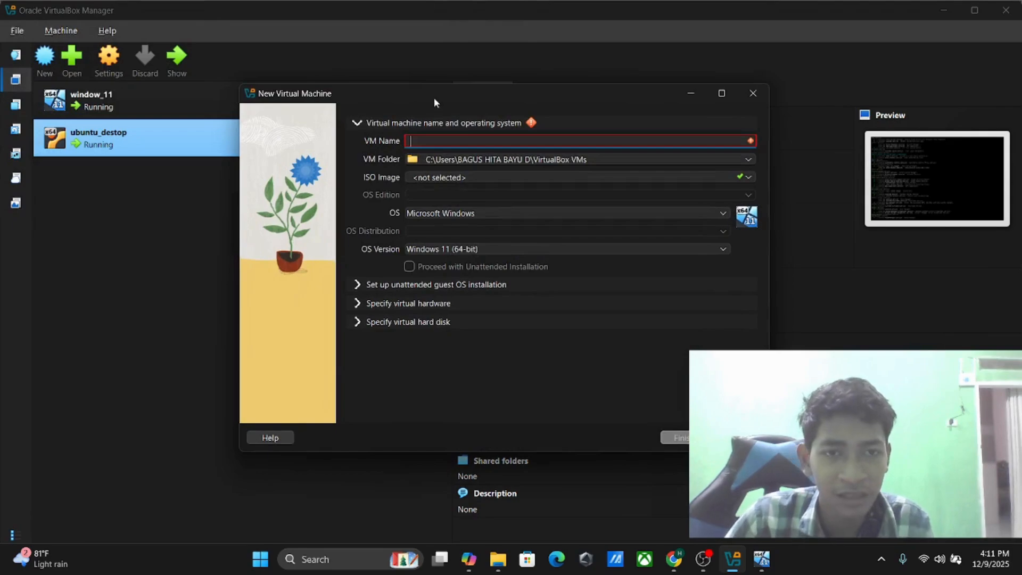
type("ubunt")
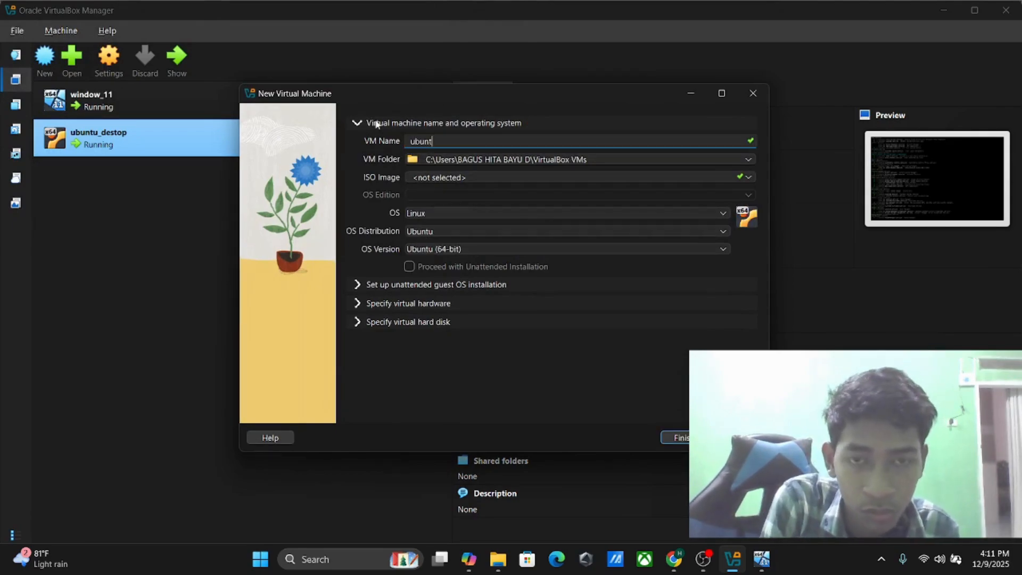
type("u server")
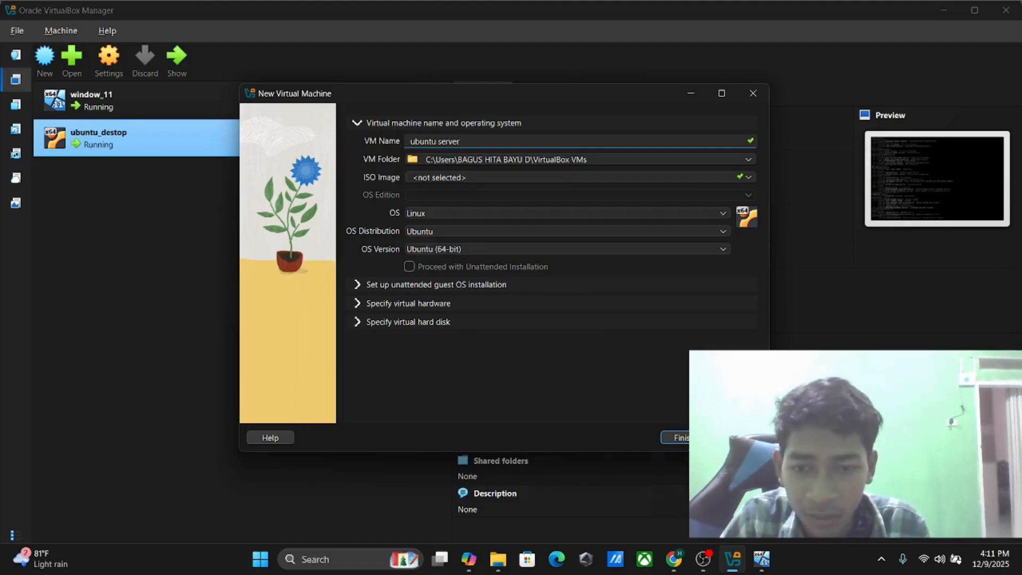
left_click(675, 438)
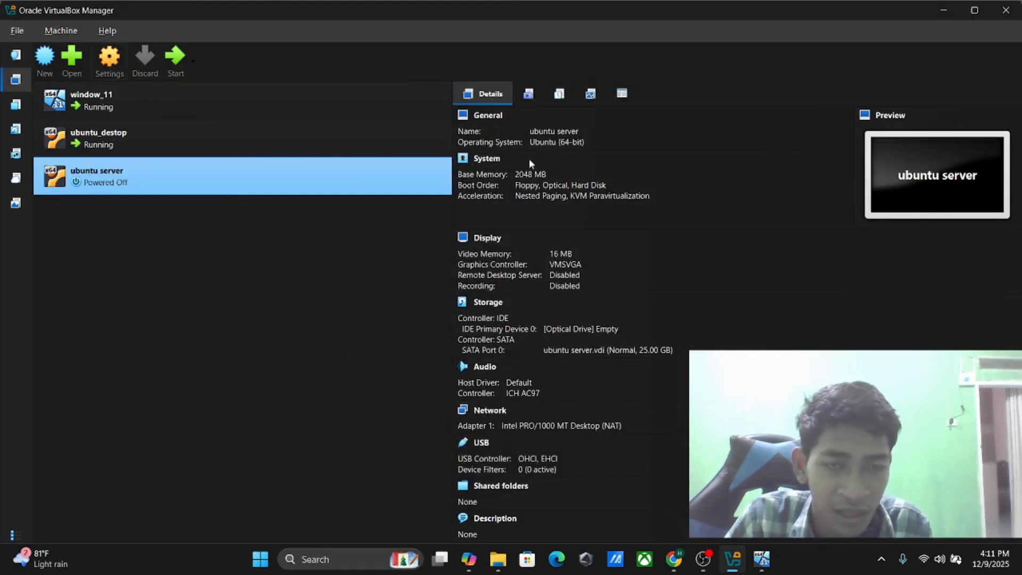
In ubuntu server's storage settings, load the ubuntu-24.04.3-live-server-amd64 image from Downloads into the empty IDE optical drive and save the settings
key("ctrl+s")
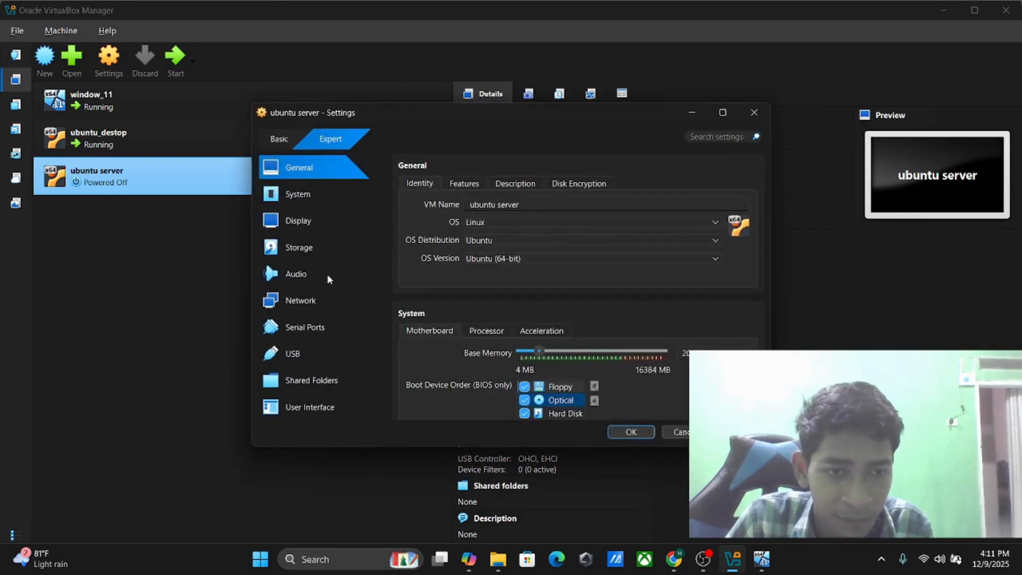
left_click(322, 243)
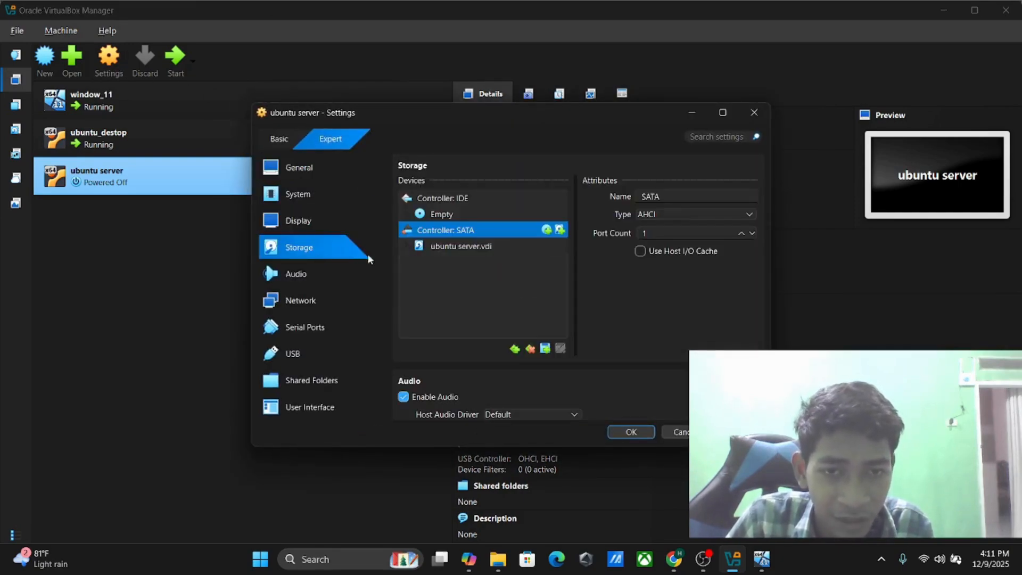
left_click(514, 217)
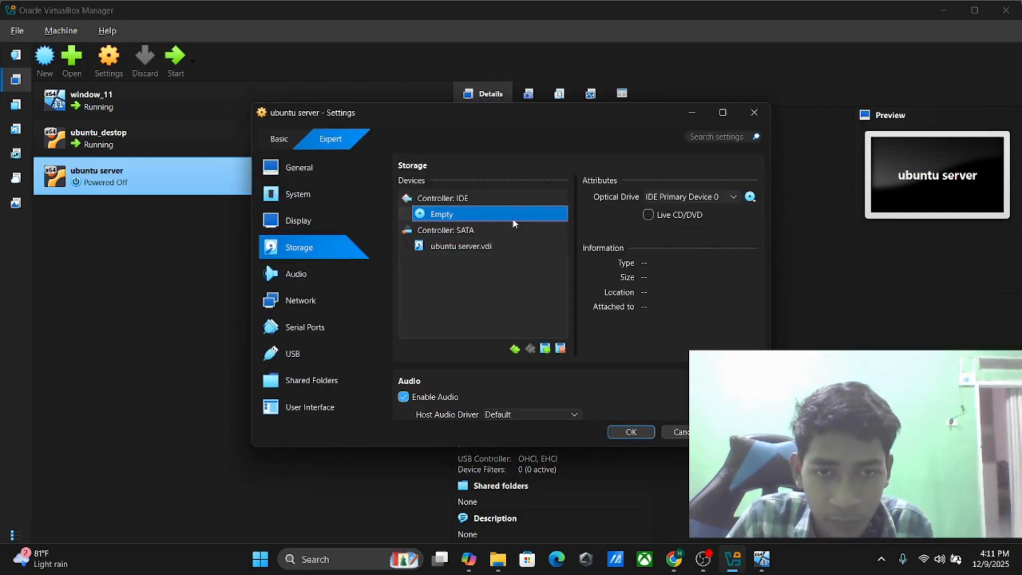
left_click(750, 198)
left_click(787, 228)
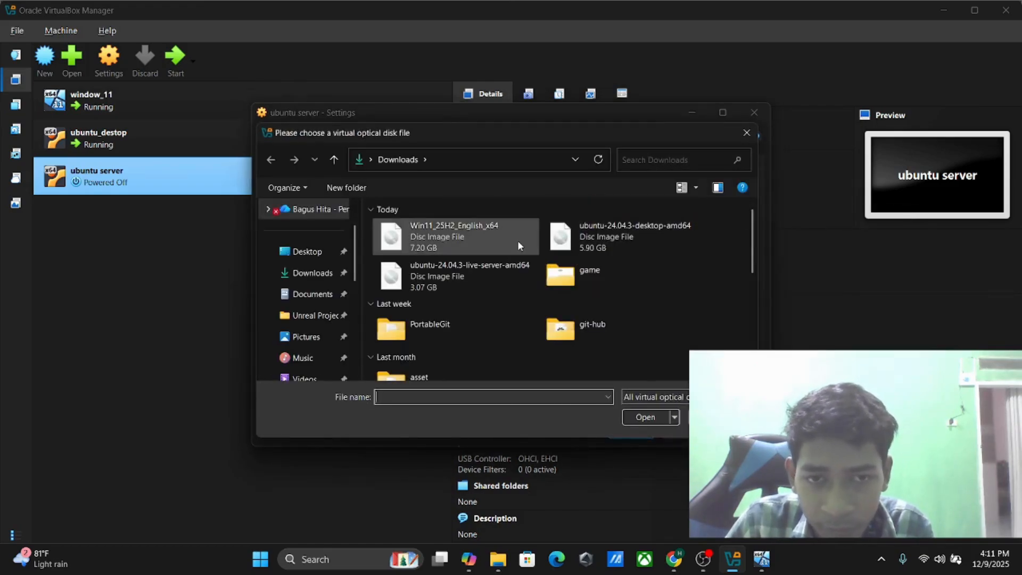
double_click(511, 275)
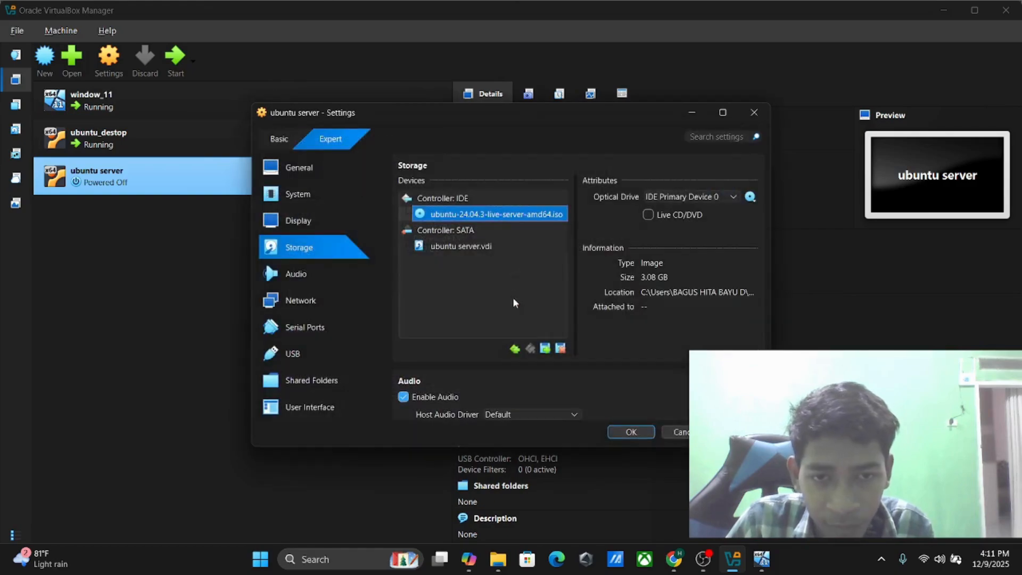
left_click(645, 431)
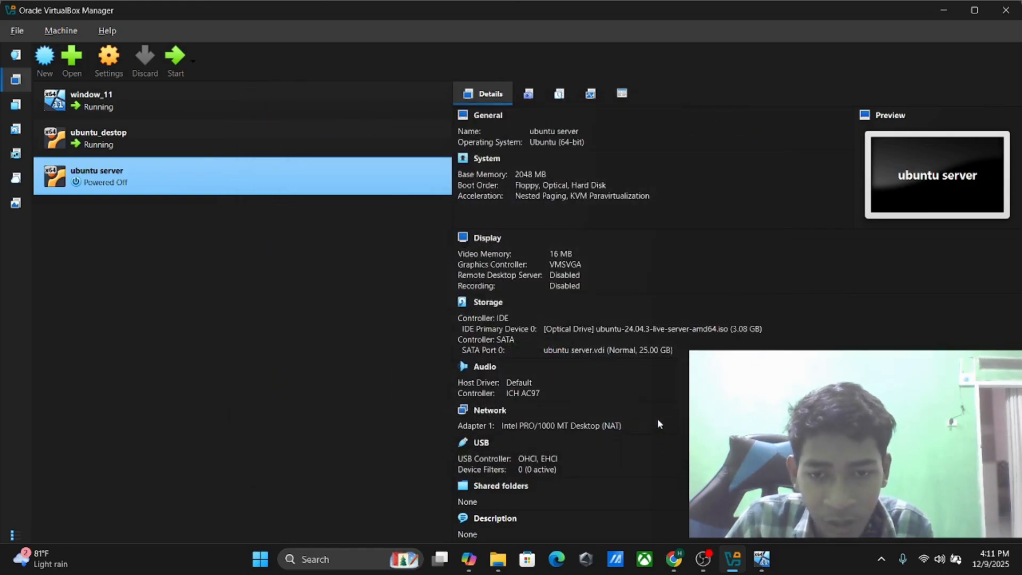
Start the ubuntu server virtual machine and maximize the window_11 and ubuntu_destop windows while it powers up
left_click(176, 57)
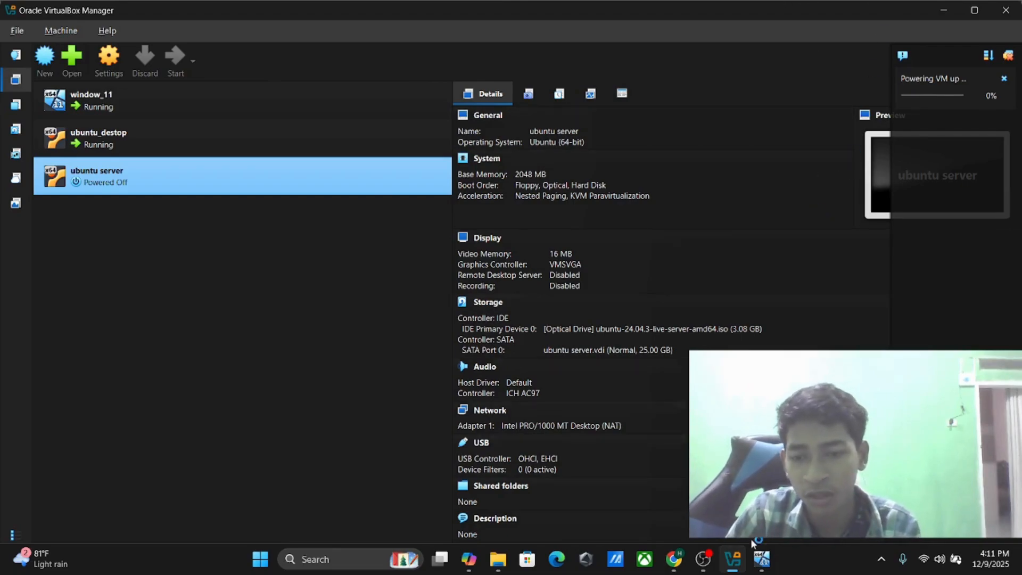
mouse_move(766, 563)
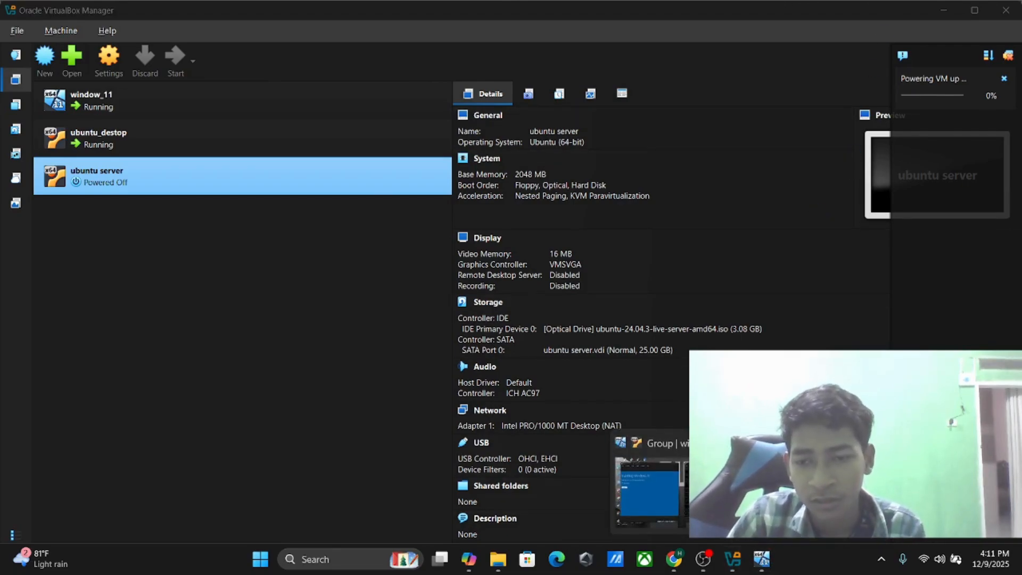
mouse_move(649, 490)
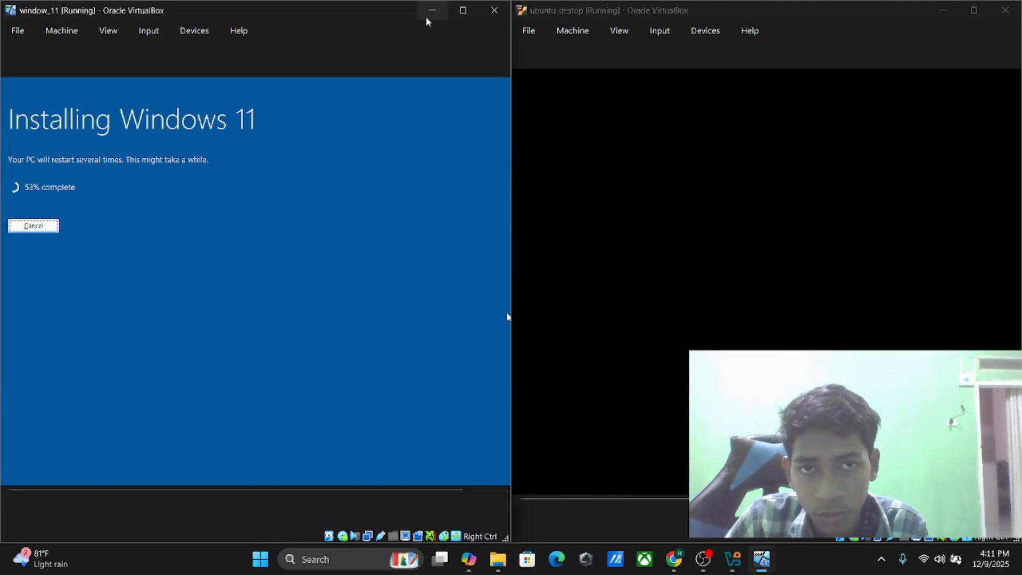
left_click(463, 11)
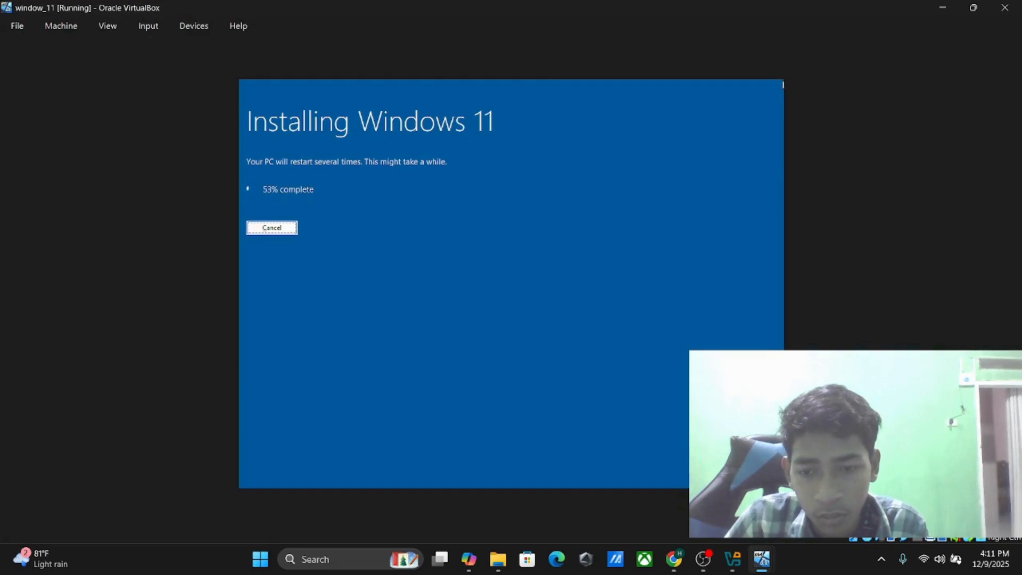
left_click(762, 559)
left_click(846, 490)
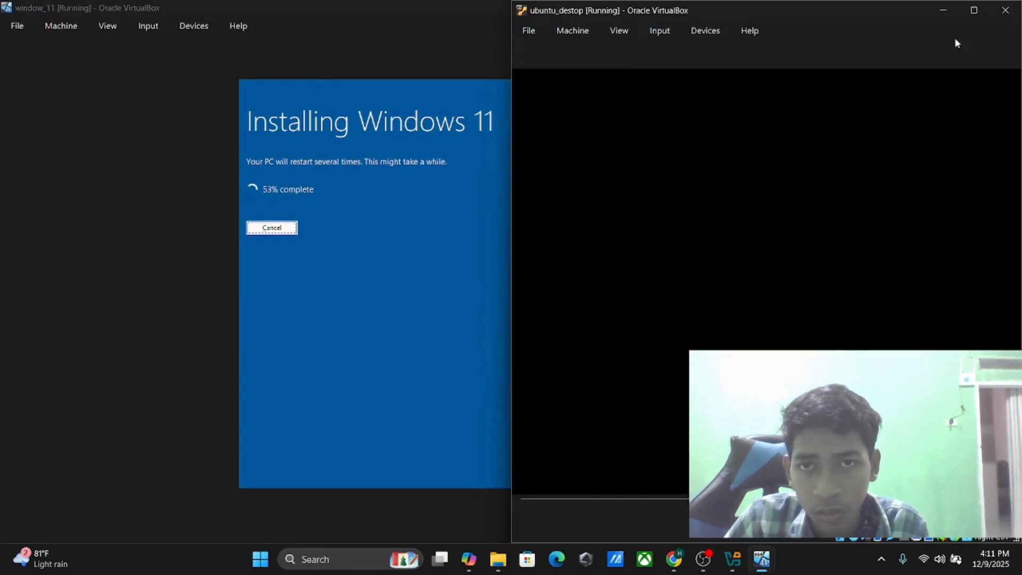
left_click(976, 11)
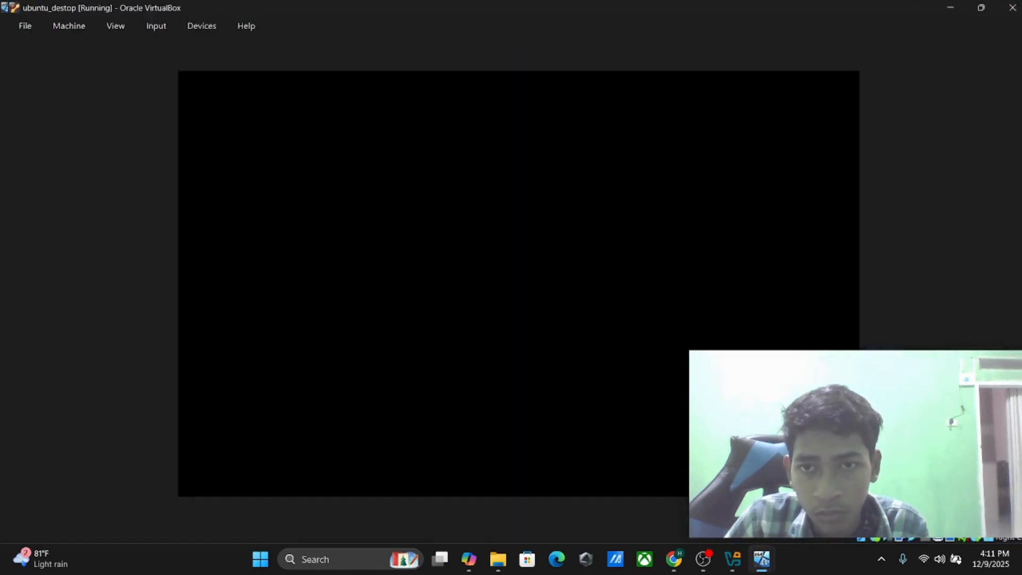
In the ubuntu server window, dismiss the keyboard notice, allow input capture and boot the Try or Install Ubuntu Server entry
mouse_move(770, 571)
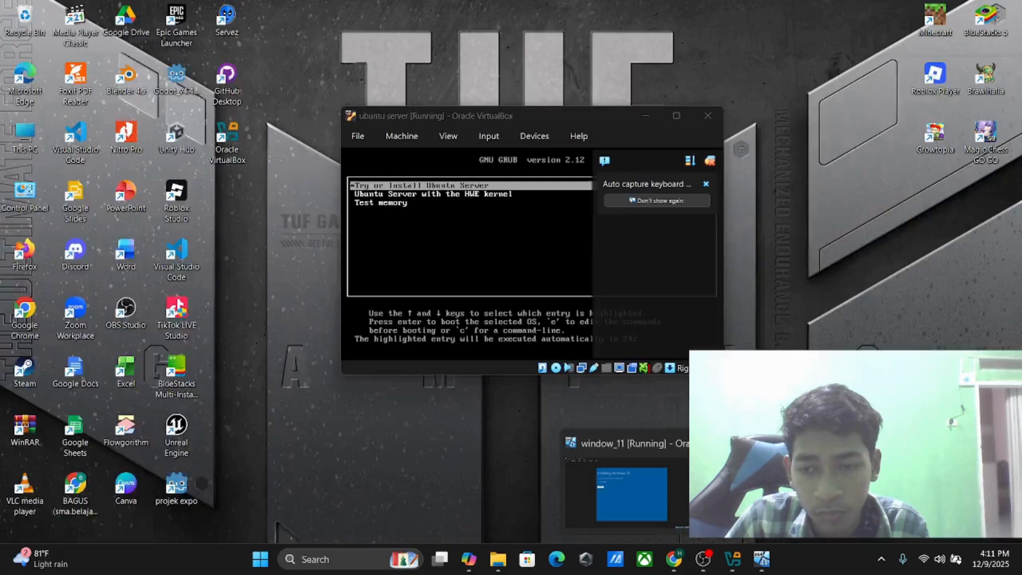
left_click(626, 479)
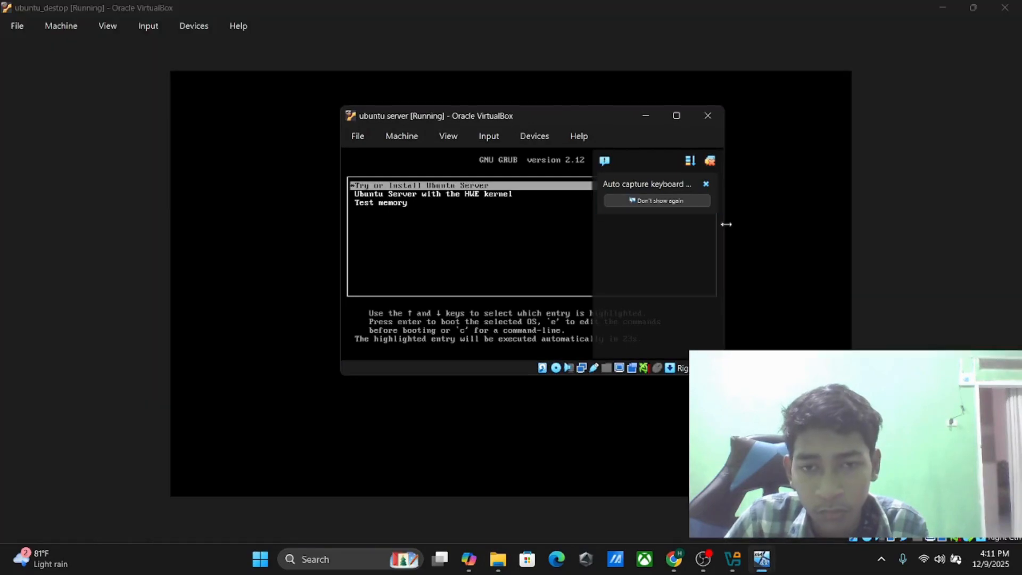
left_click(706, 184)
left_click(641, 255)
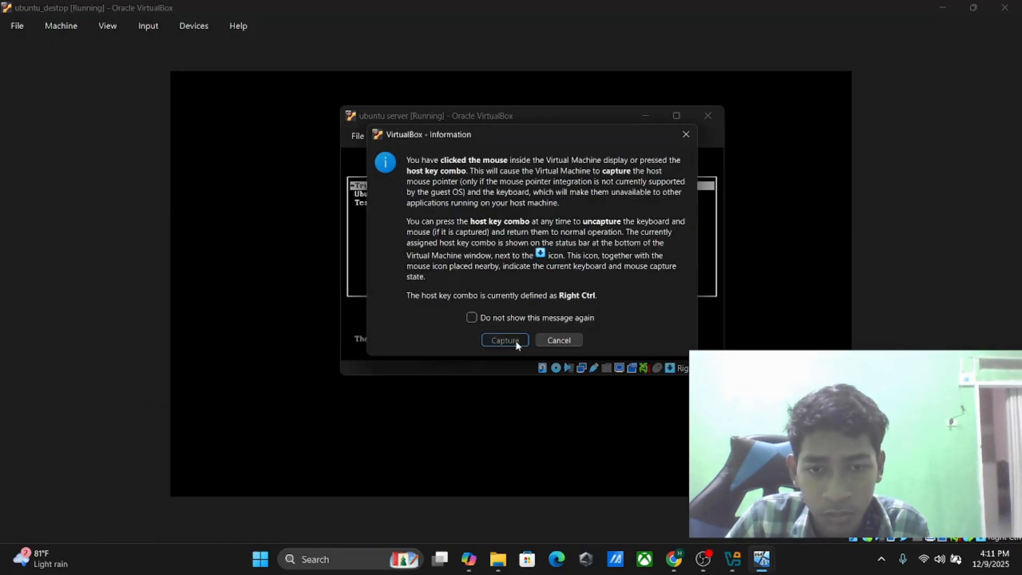
left_click(506, 341)
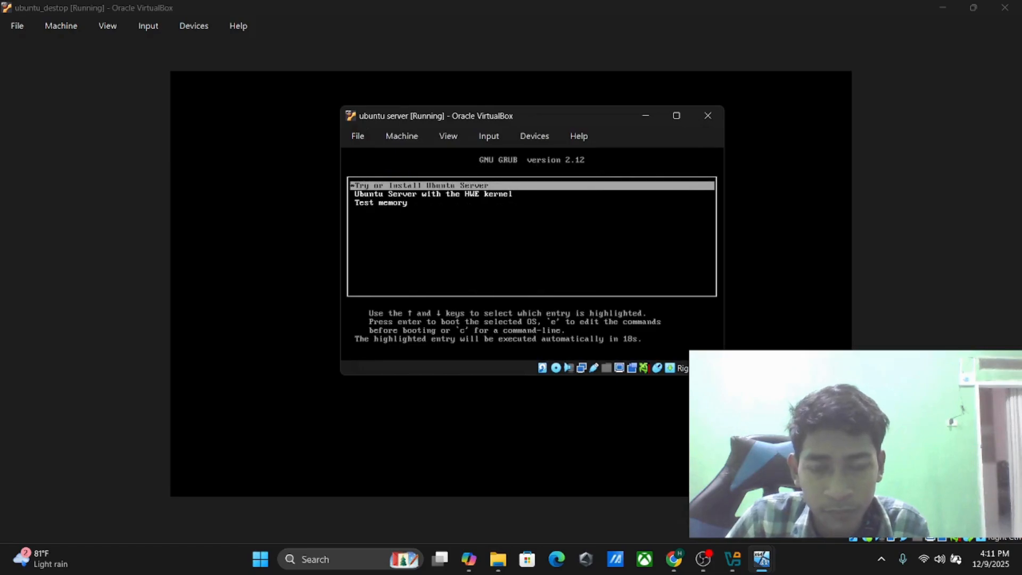
key("Return")
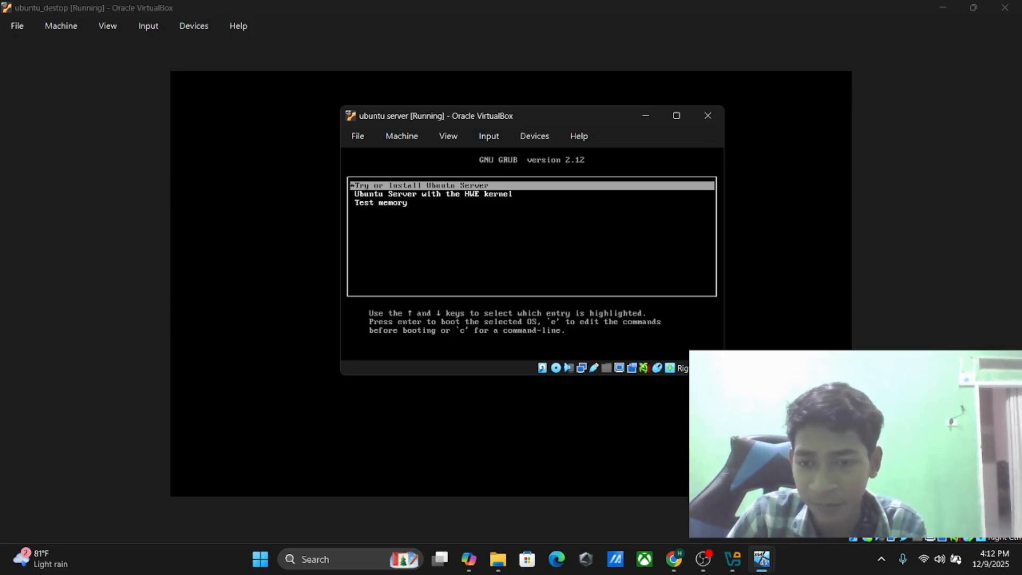
key("Return")
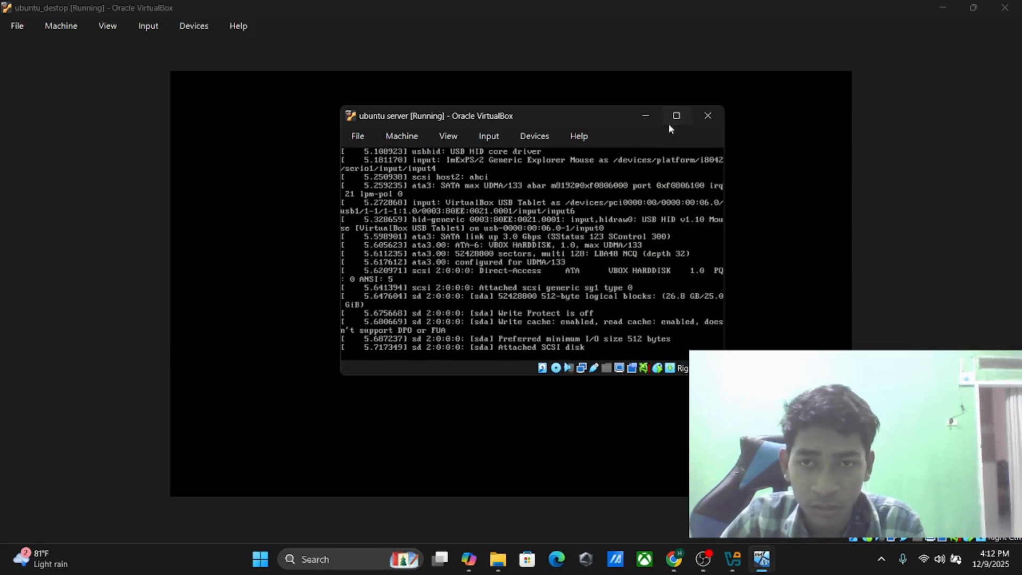
Maximize the ubuntu server window and choose English as the installer language to continue to the keyboard configuration
mouse_move(676, 119)
left_click(689, 143)
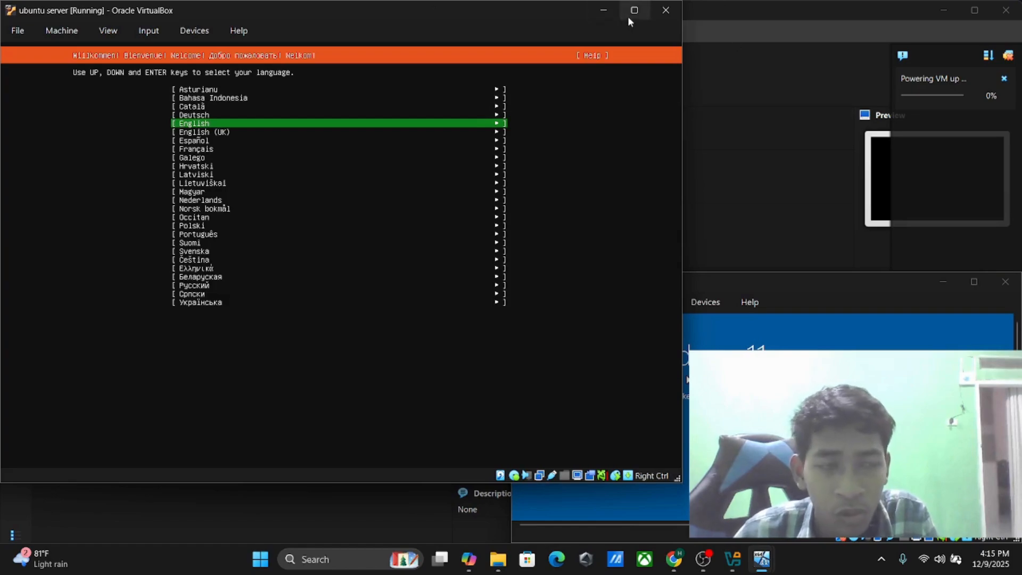
left_click(628, 16)
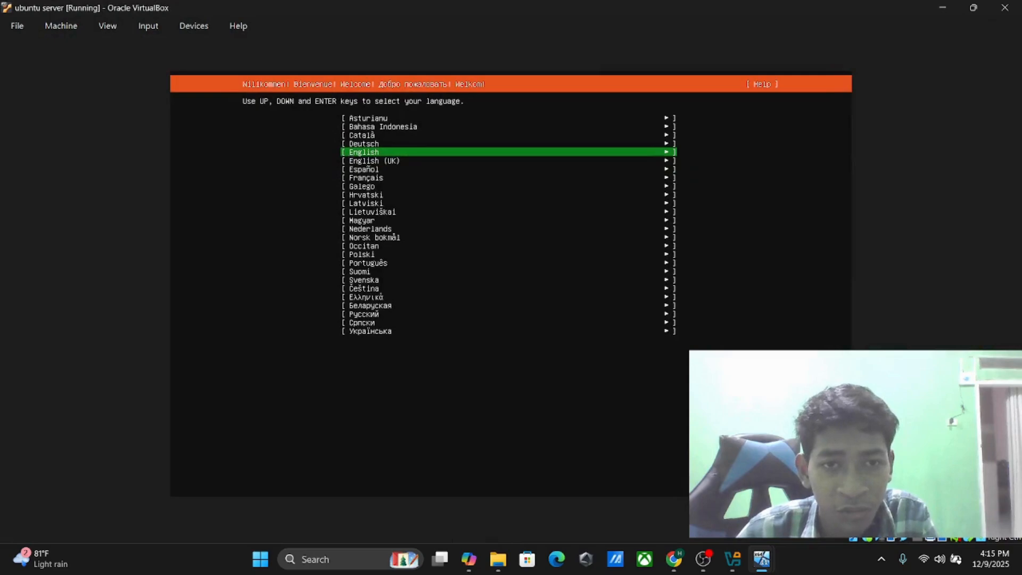
key("Up")
key("Up")
key("Up")
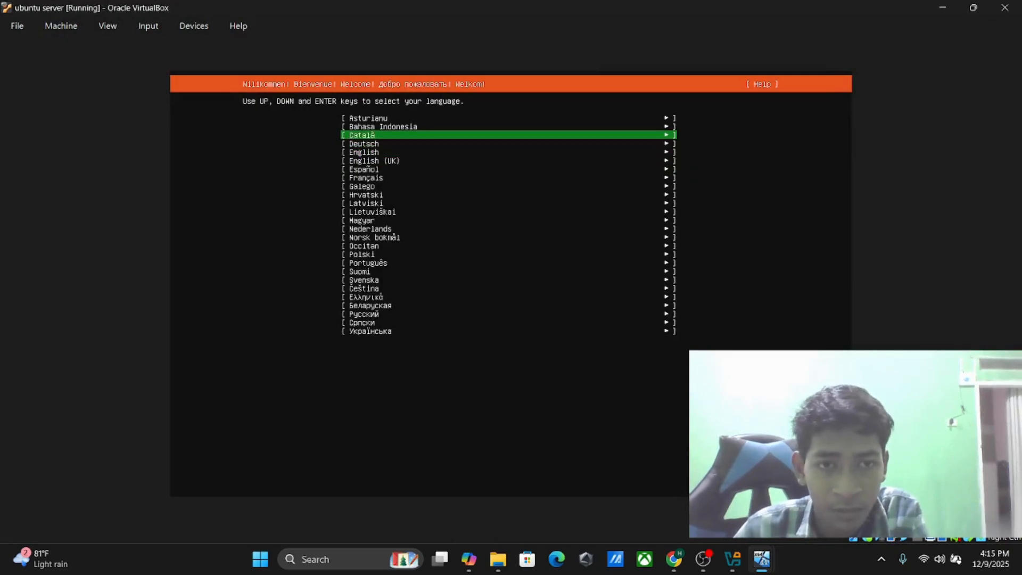
key("Return")
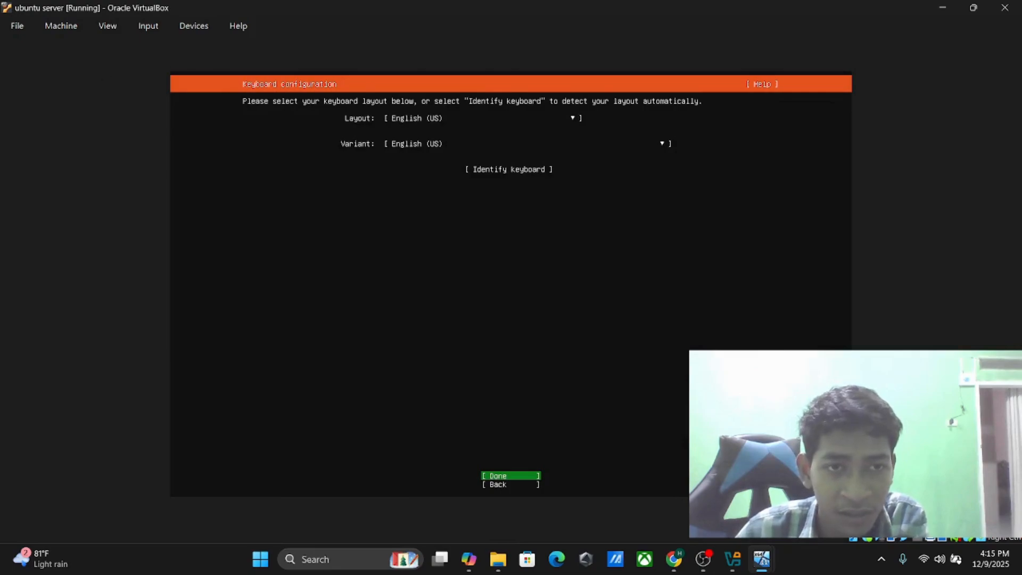
Accept the English (US) keyboard layout, the standard Ubuntu Server base and the default settings up to the archive mirror configuration
key("Return")
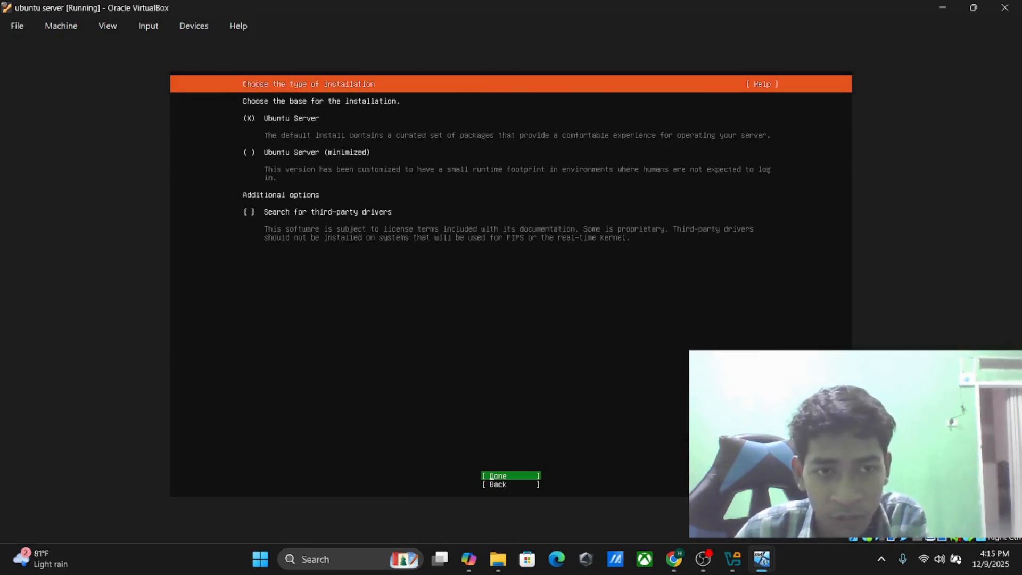
key("Return")
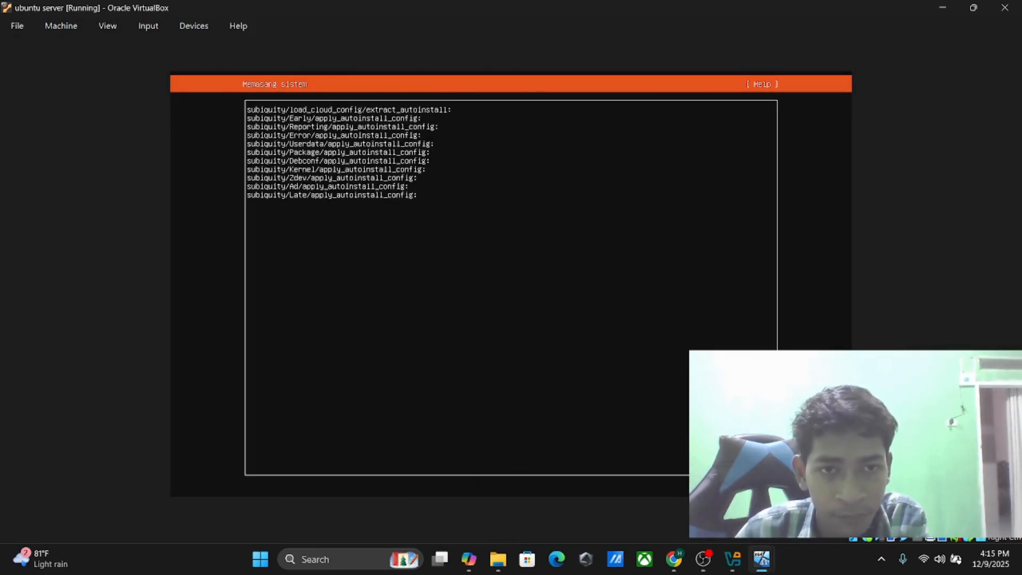
key("Return")
key("Return")
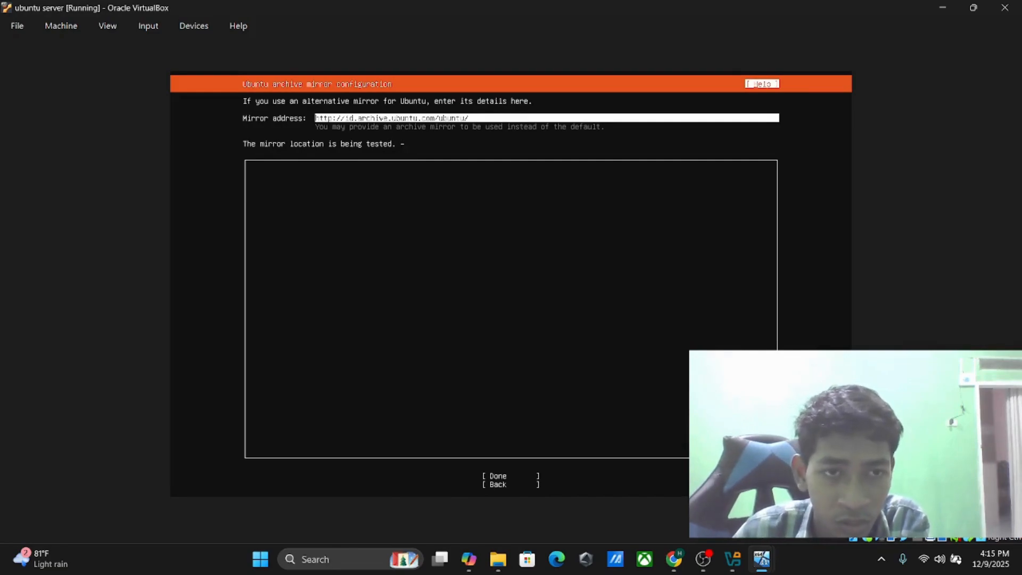
key("Tab")
key("Tab")
key("Tab")
key("Tab")
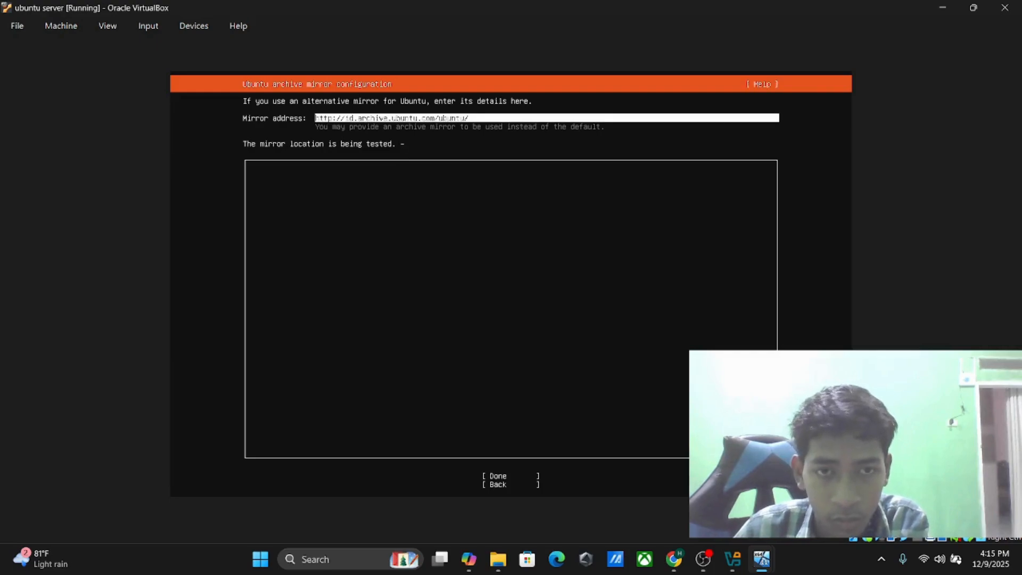
key("Up")
key("Return")
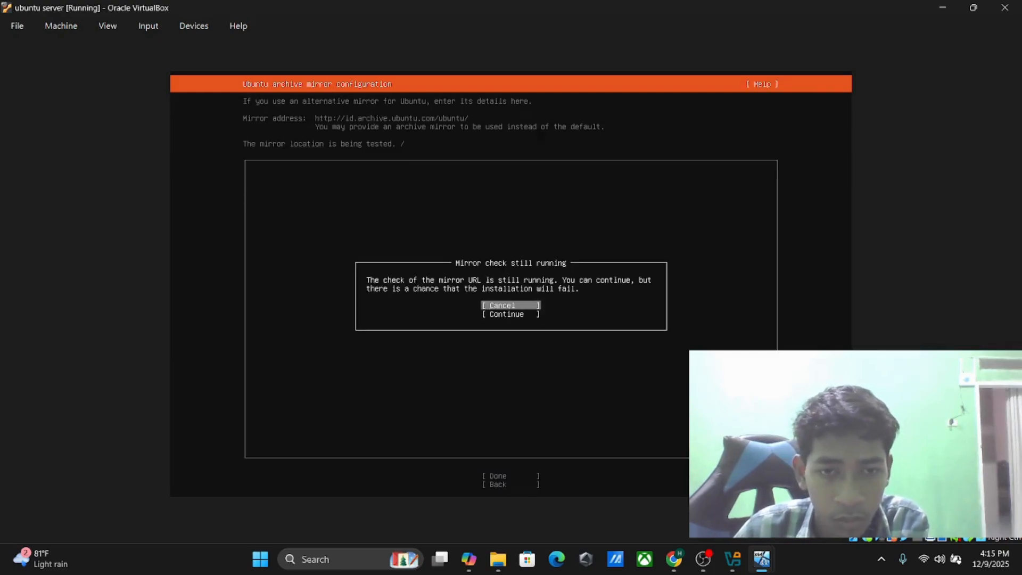
key("Down")
key("Return")
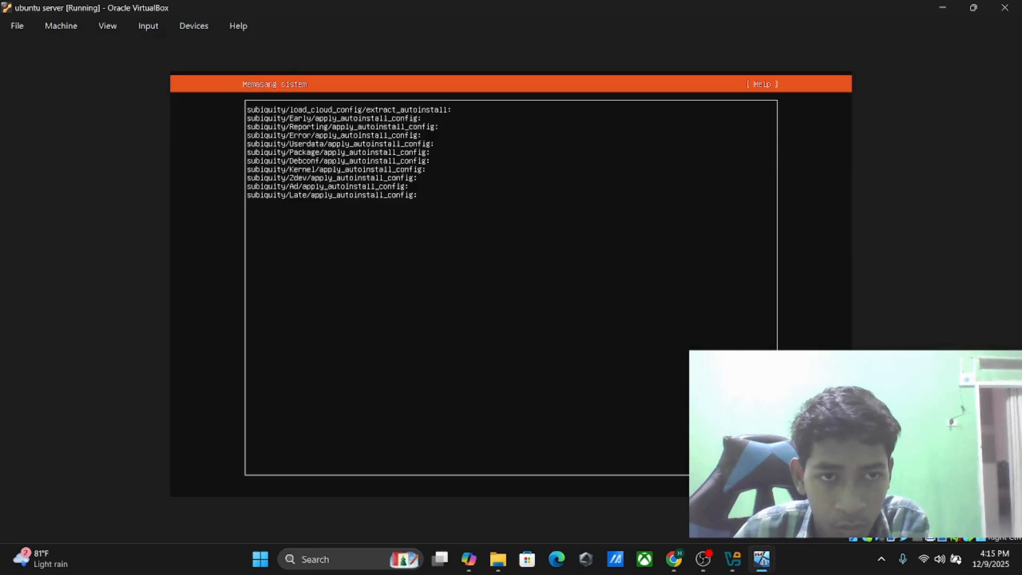
Accept the guided storage layout that uses the entire disk as an LVM group, without LUKS encryption, and submit the storage configuration
key("Up")
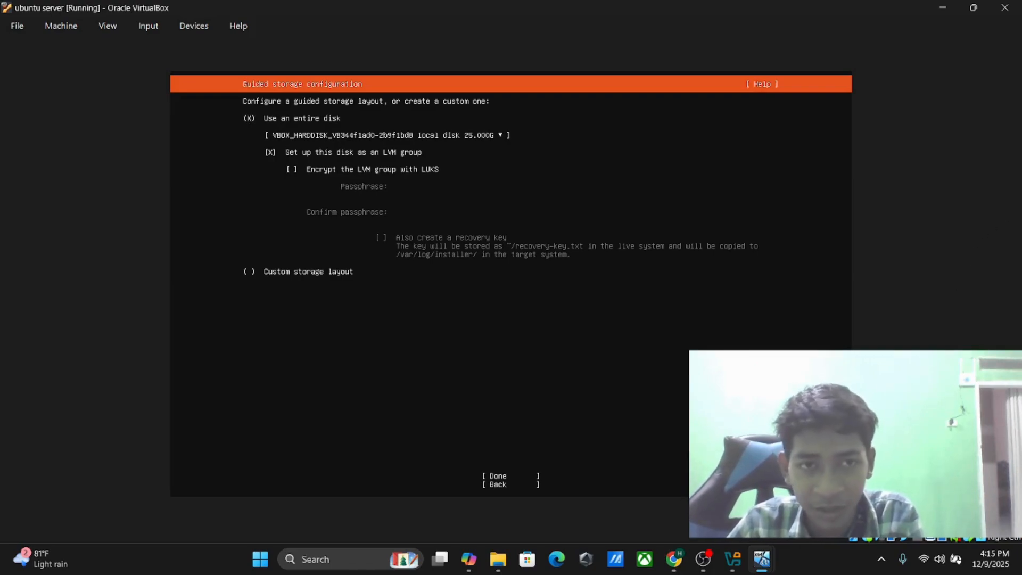
key("Down")
key("Down")
key("Tab")
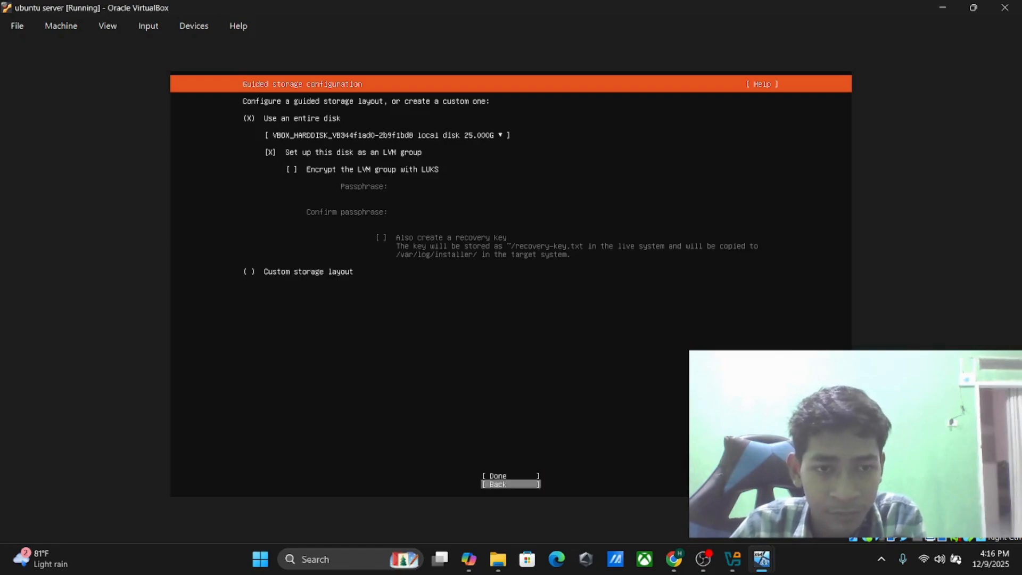
key("Return")
key("Return")
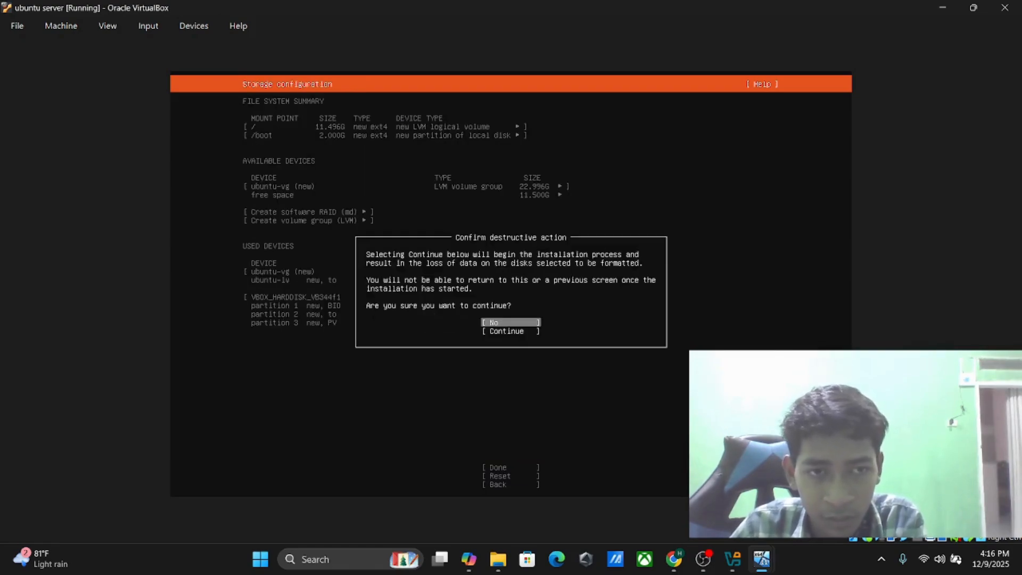
Confirm the destructive disk formatting to begin the Ubuntu Server installation and reach the profile configuration
key("Return")
key("Return")
key("Down")
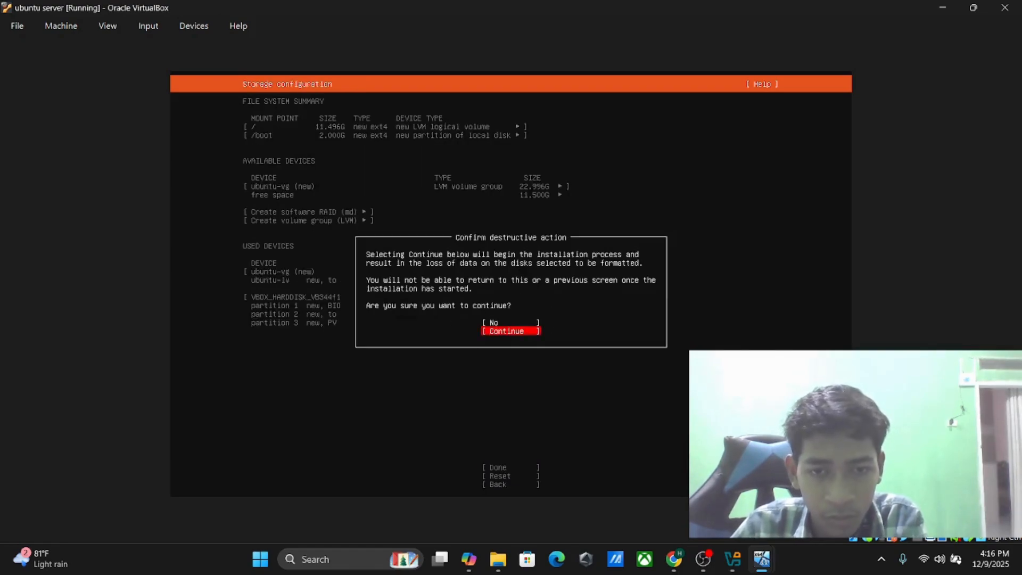
key("Return")
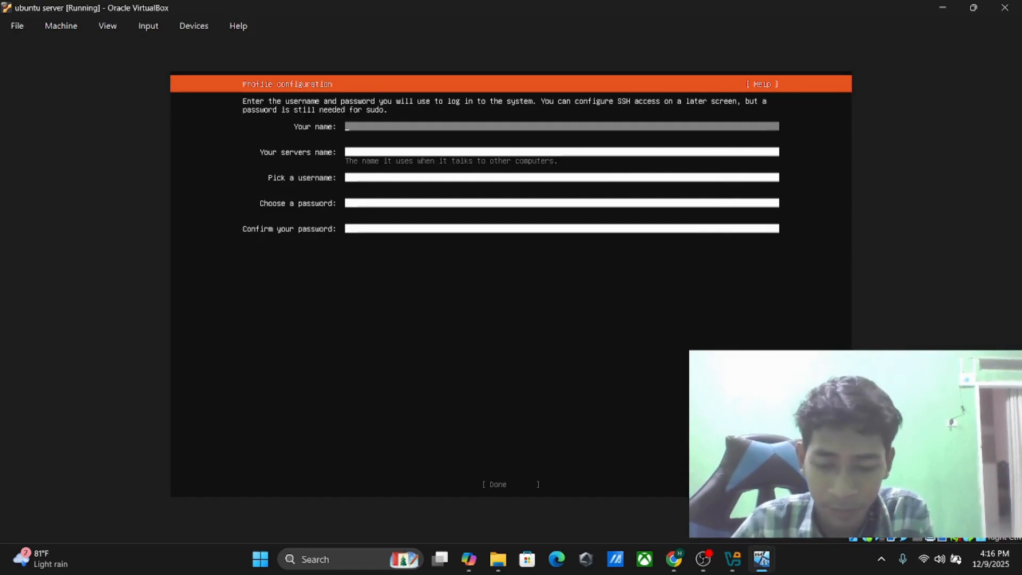
key("Tab")
key("Tab")
key("Tab")
key("Tab")
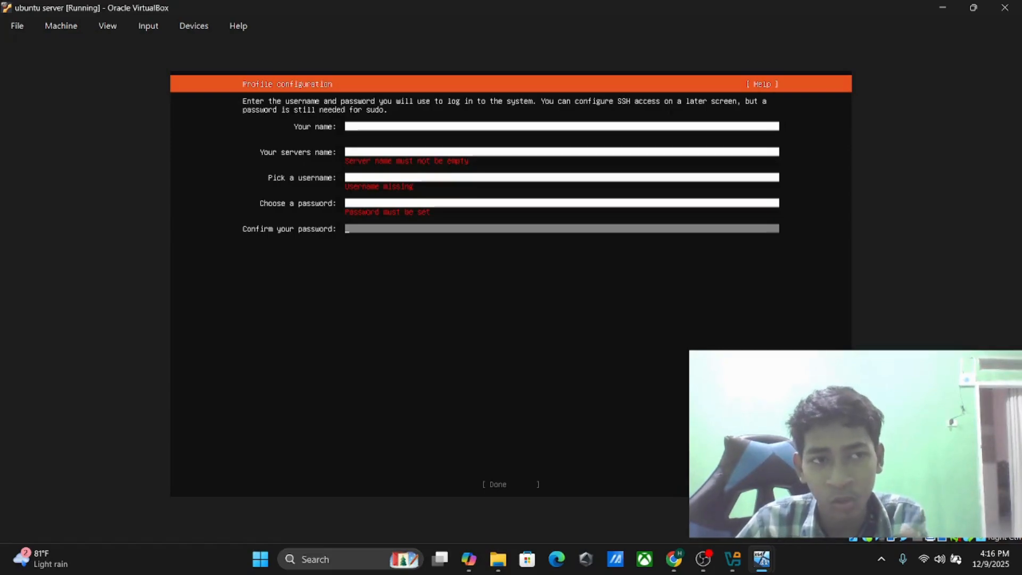
Restore the ubuntu server window to normal size and view the ubuntu desktop machine maximized
left_click(971, 7)
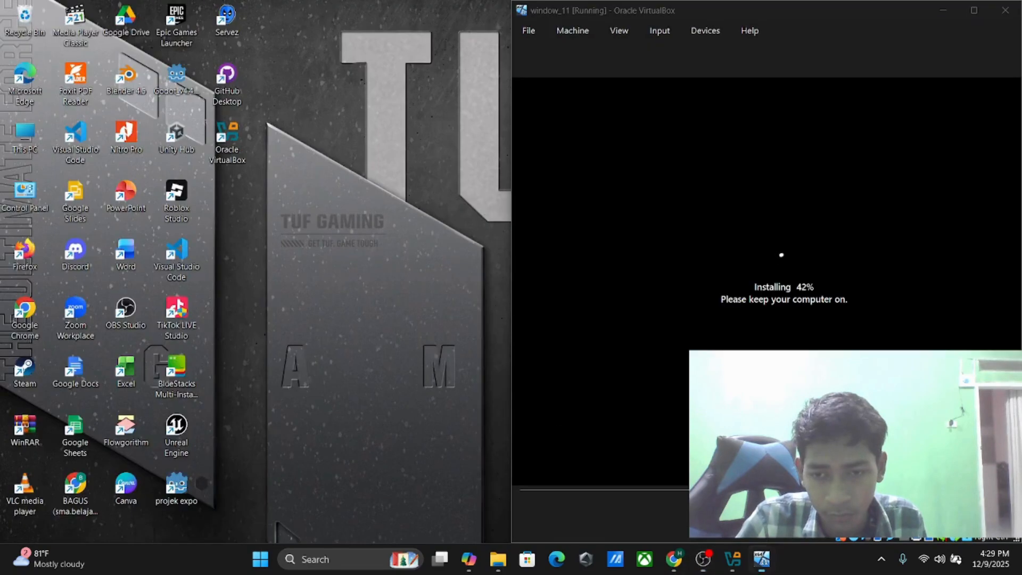
mouse_move(769, 569)
left_click(617, 509)
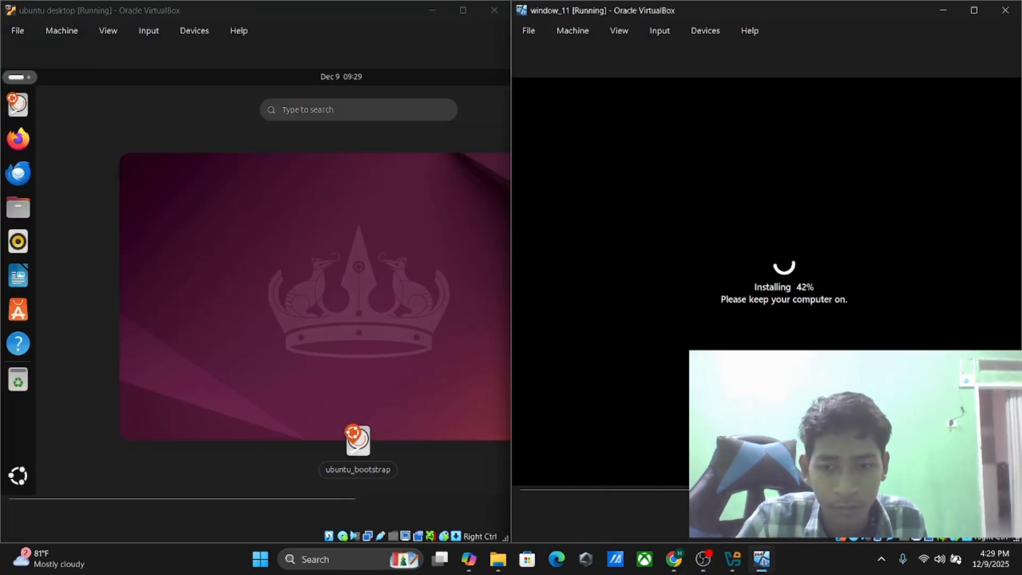
left_click(463, 10)
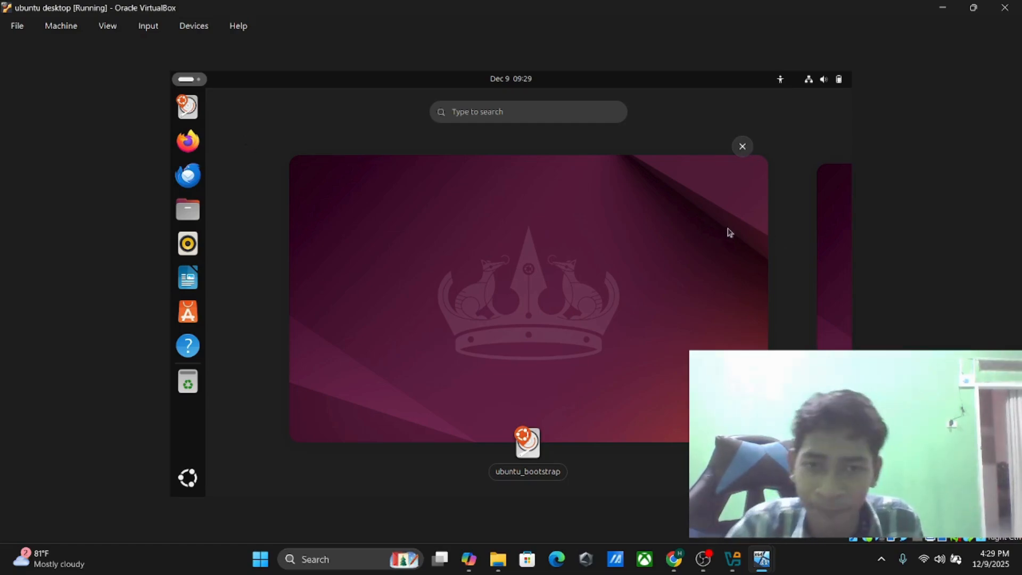
left_click(960, 10)
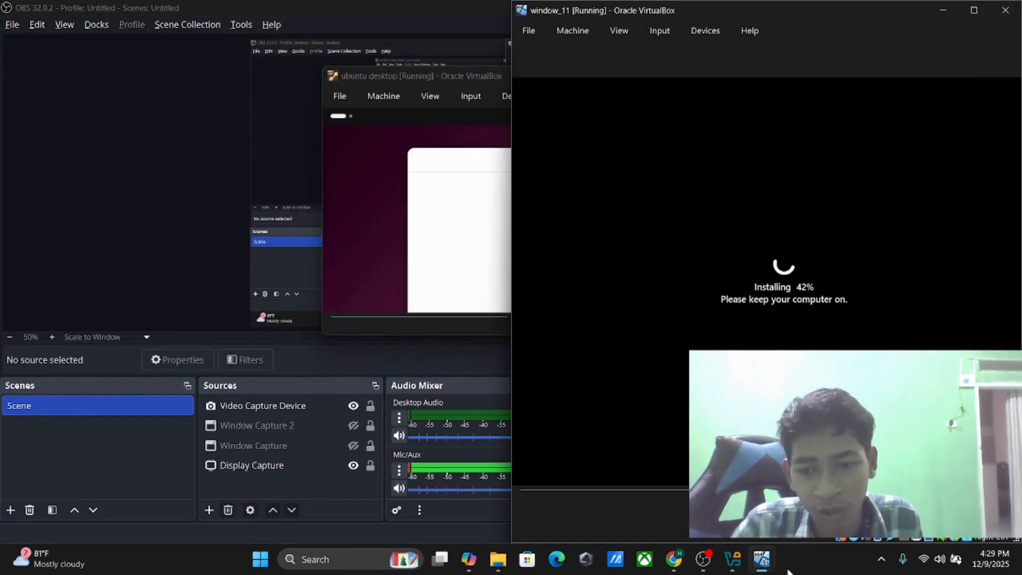
Maximize the window_11 and ubuntu server windows, then return to window_11 to check its installation progress
mouse_move(767, 561)
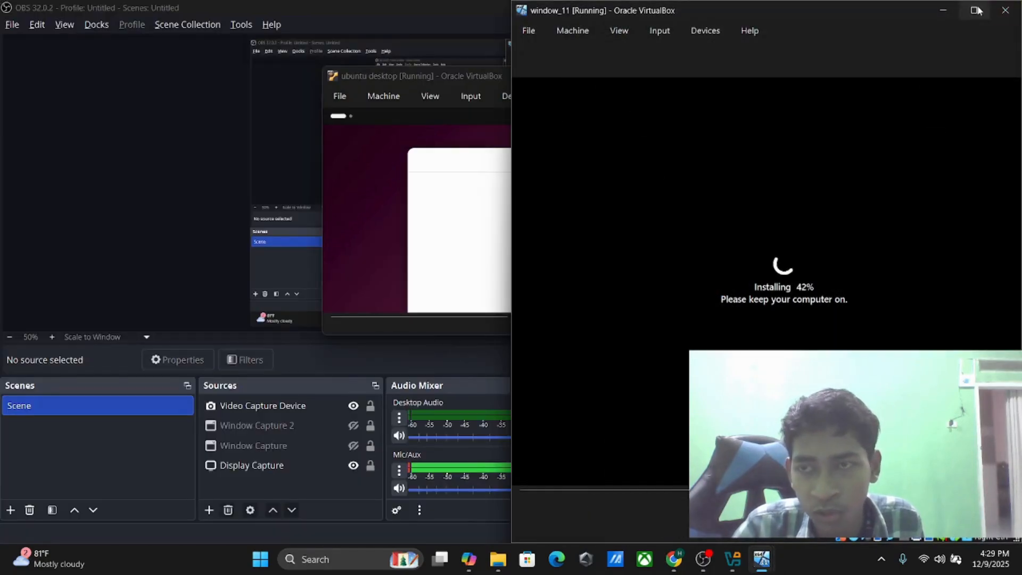
left_click(975, 12)
mouse_move(762, 561)
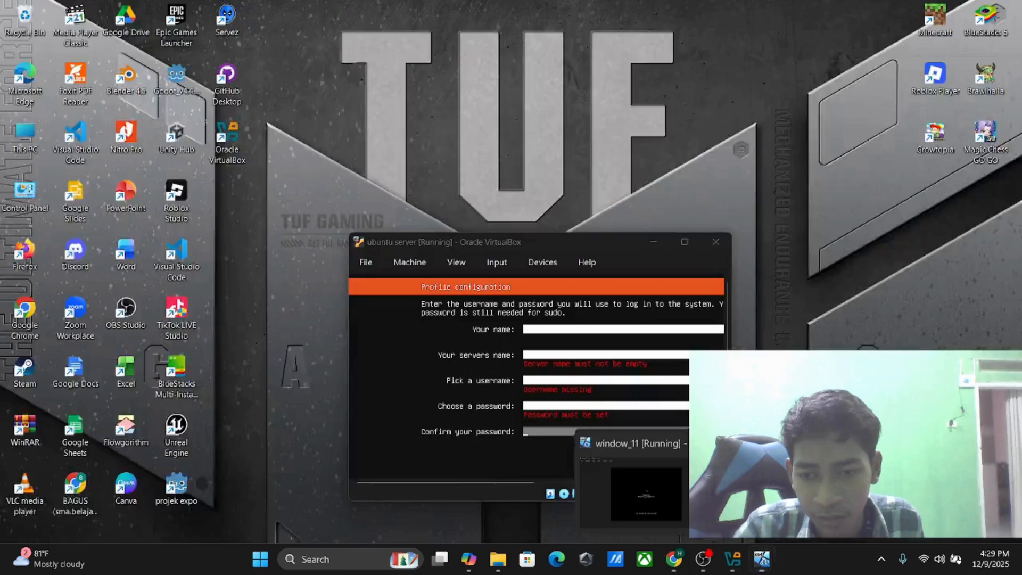
left_click(852, 487)
left_click(685, 242)
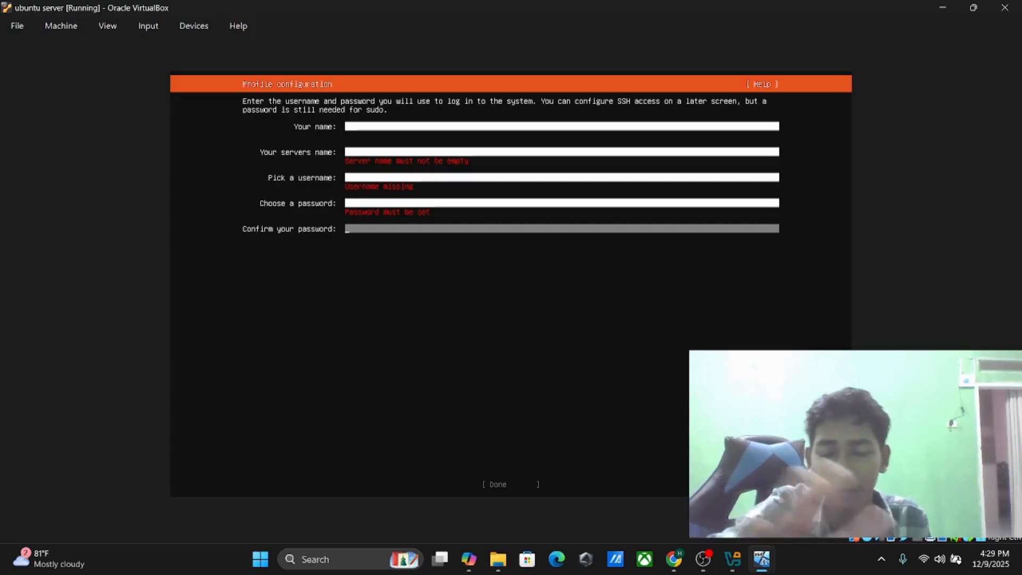
mouse_move(762, 559)
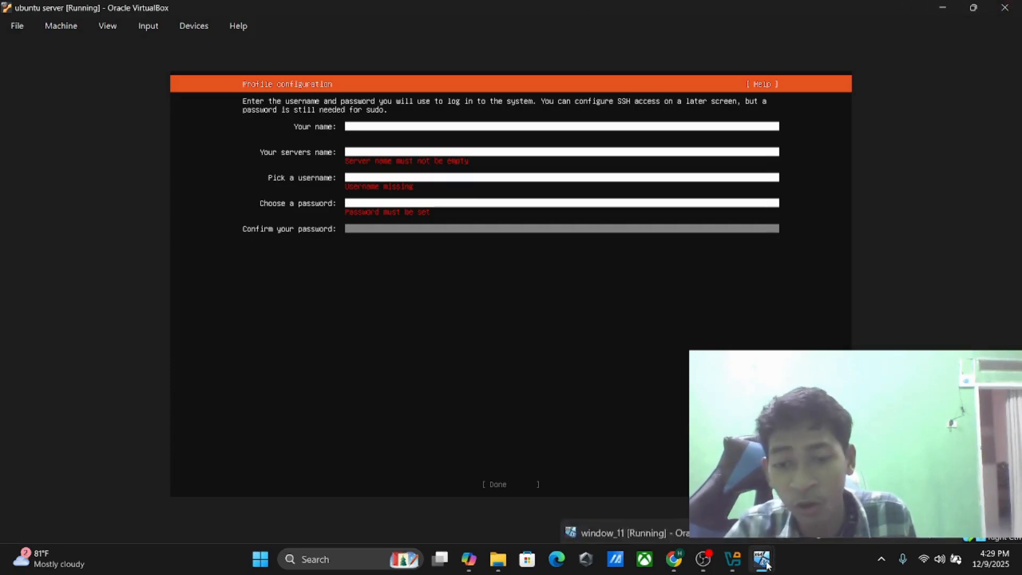
left_click(671, 519)
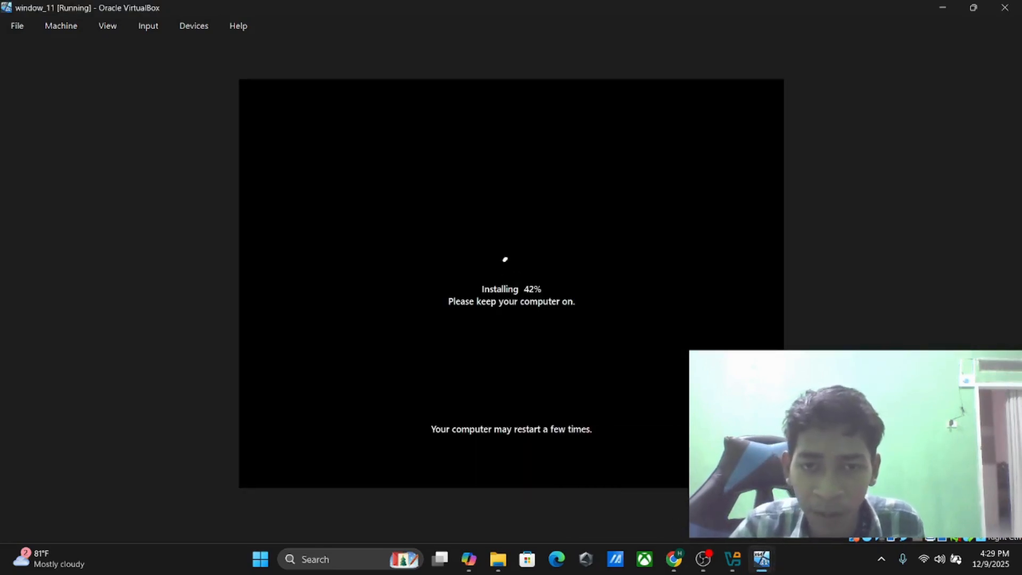